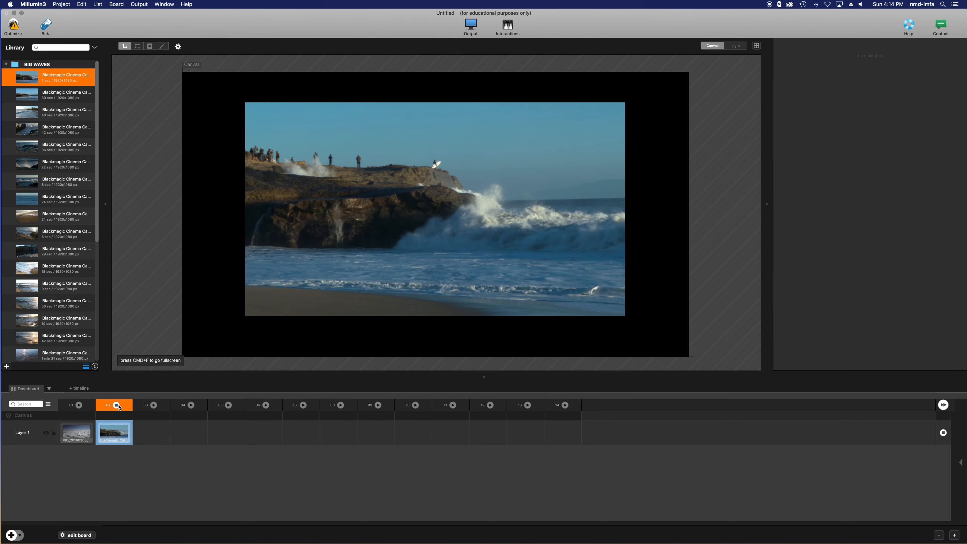
Step: Launch column 01 and add two more wave clips from the BIG WAVES library folder to columns 03 and 04 of Layer 1
click(80, 407)
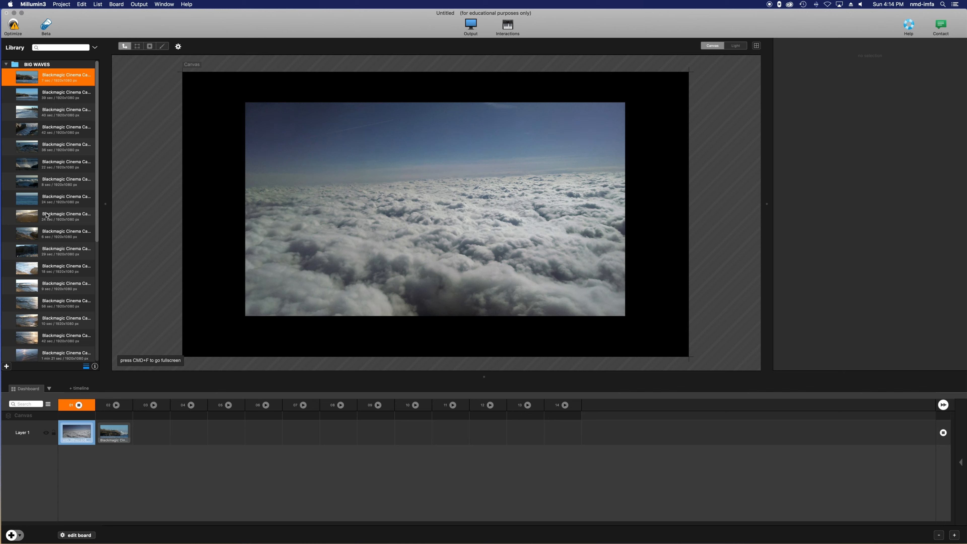
drag(24, 235, 141, 432)
drag(27, 312, 187, 432)
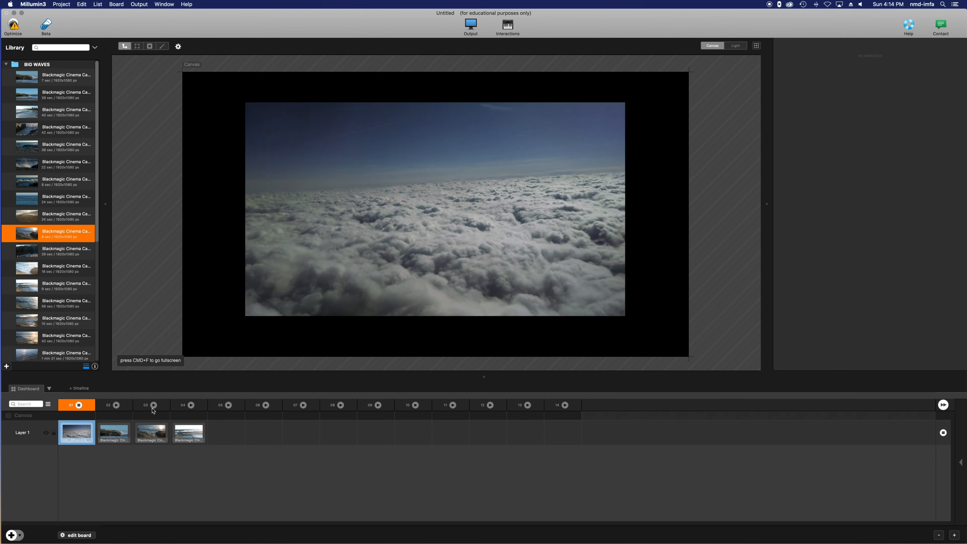
Step: Preview the clips by launching columns 03 and 04, and work back to column 01
click(153, 406)
click(185, 408)
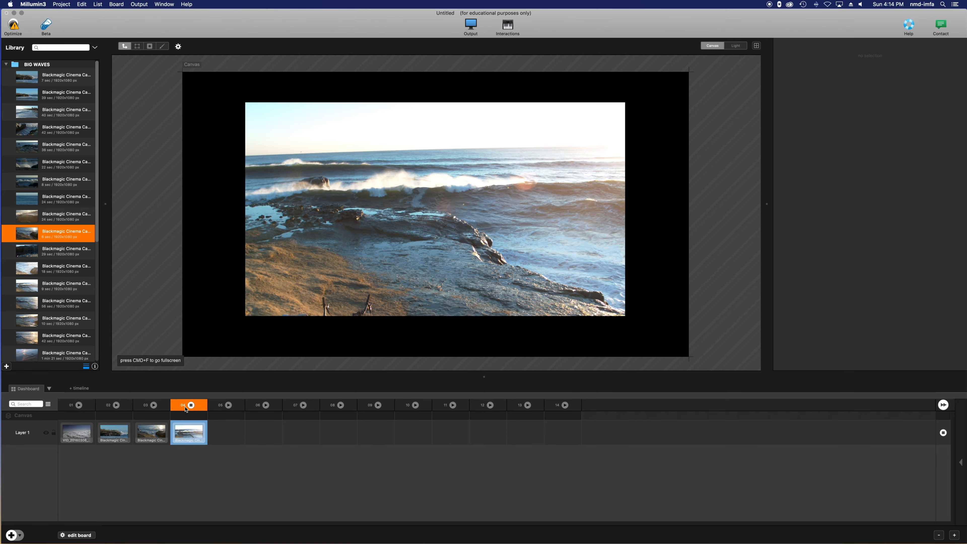
click(140, 405)
click(104, 405)
click(80, 405)
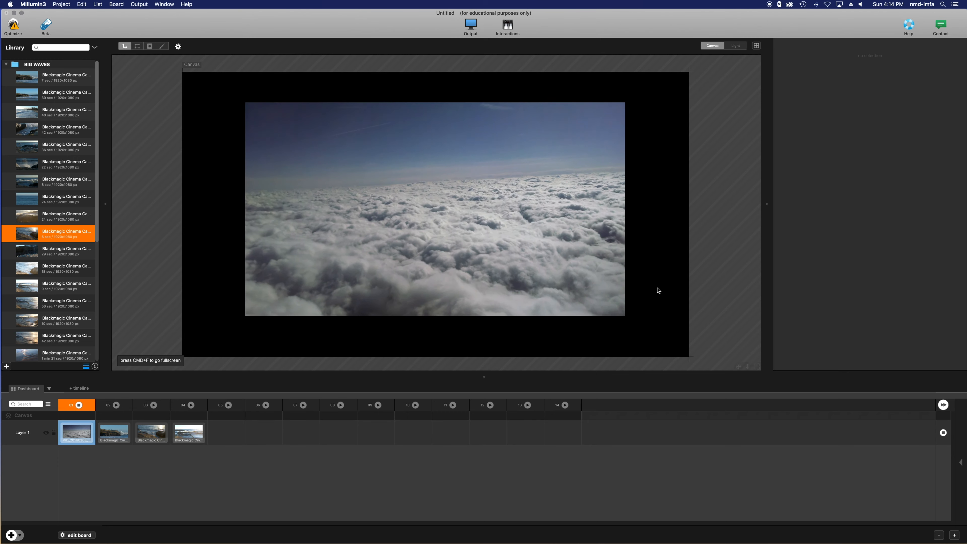
Step: Scale Layer 1 up to about 139% so its video fills the whole canvas
click(487, 256)
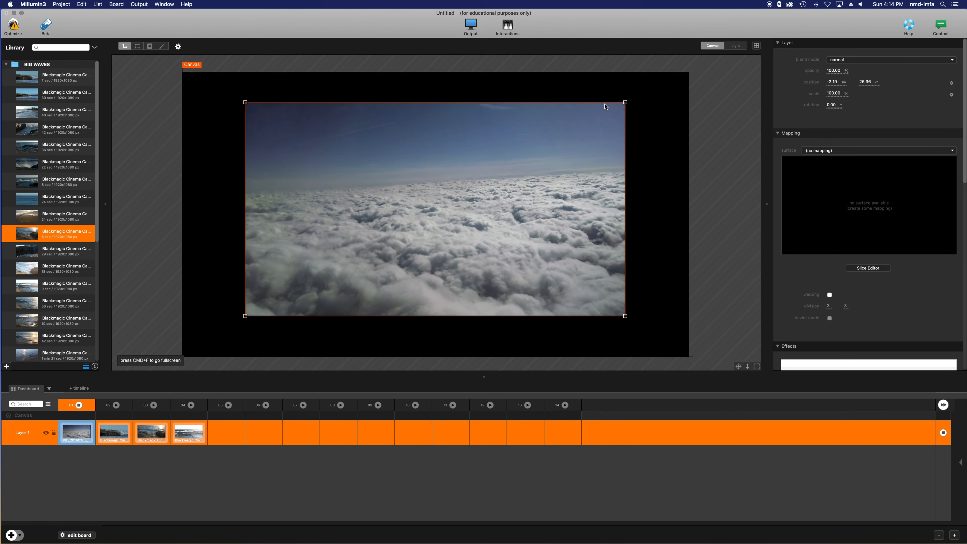
drag(625, 103, 701, 72)
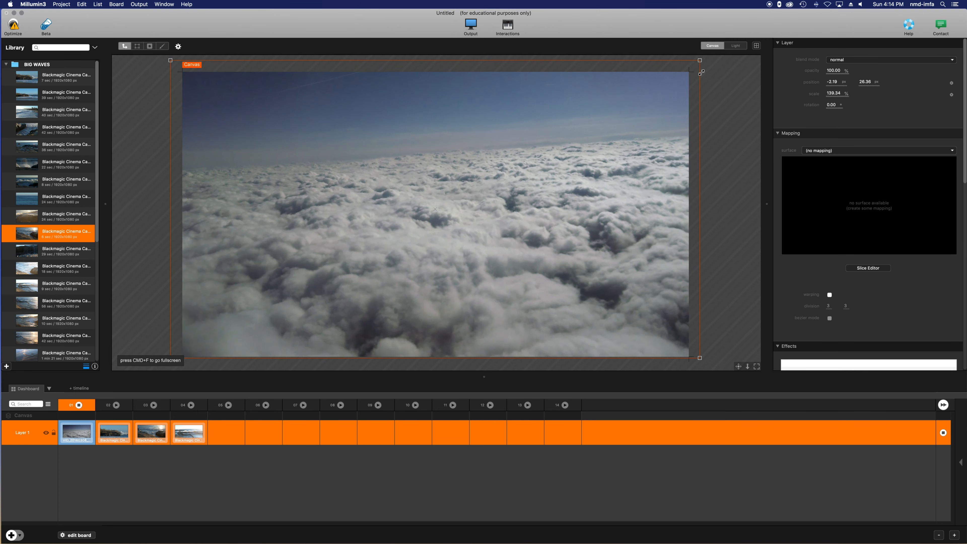
Step: Launch columns 02, 03 and 04, then 03 again, to check each clip at the enlarged layer size
click(116, 405)
click(154, 405)
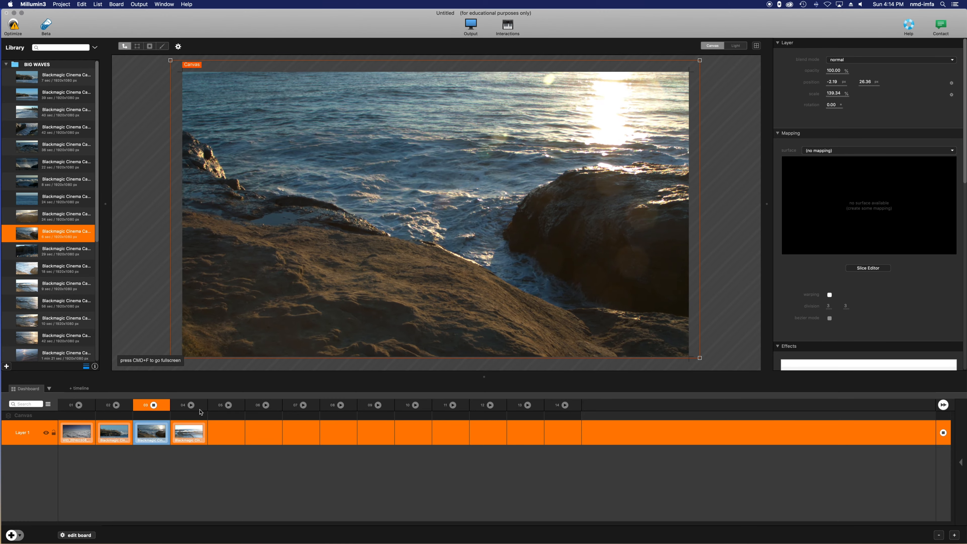
click(191, 405)
click(153, 406)
Step: Turn on board editing and undo the trial changes made to the dashboard
click(77, 535)
click(11, 535)
click(11, 535)
click(11, 535)
drag(115, 510, 114, 484)
key(super+z)
key(super+z)
key(super+z)
key(super+z)
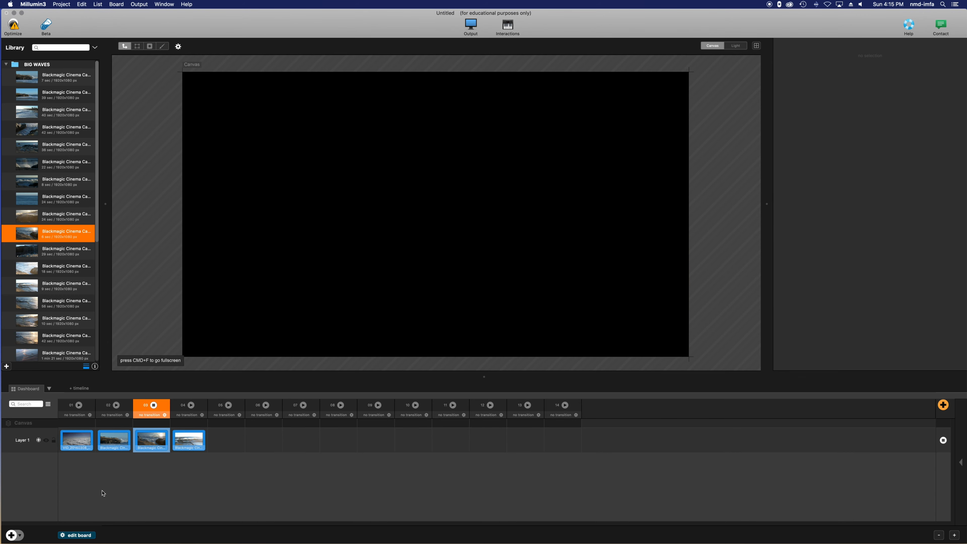
Step: Select Layer 1 and switch the board's edit mode off and back on
click(35, 444)
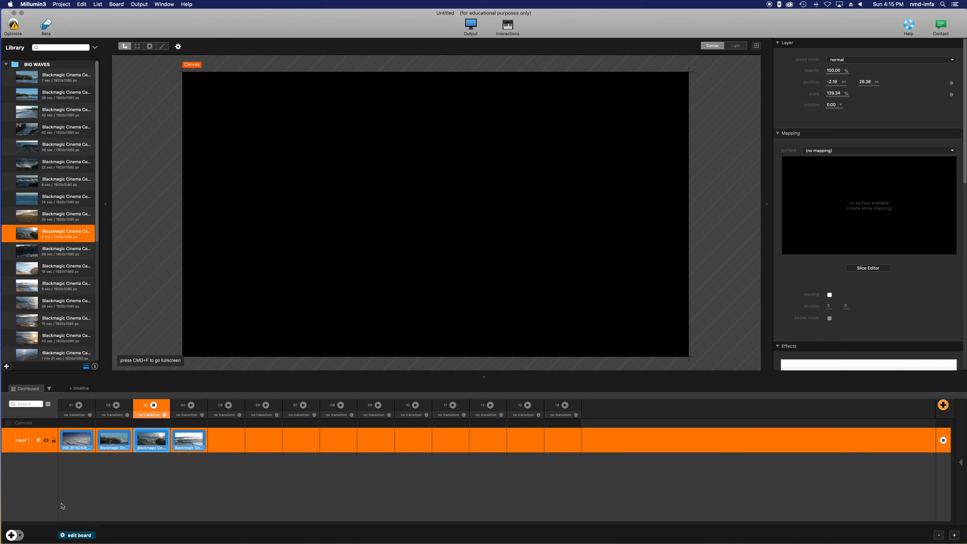
click(76, 537)
click(75, 537)
click(76, 537)
click(75, 537)
Step: Inspect the media properties of the four Layer 1 clips and the loop mode options, keeping Infinite for the column 04 clip
click(76, 439)
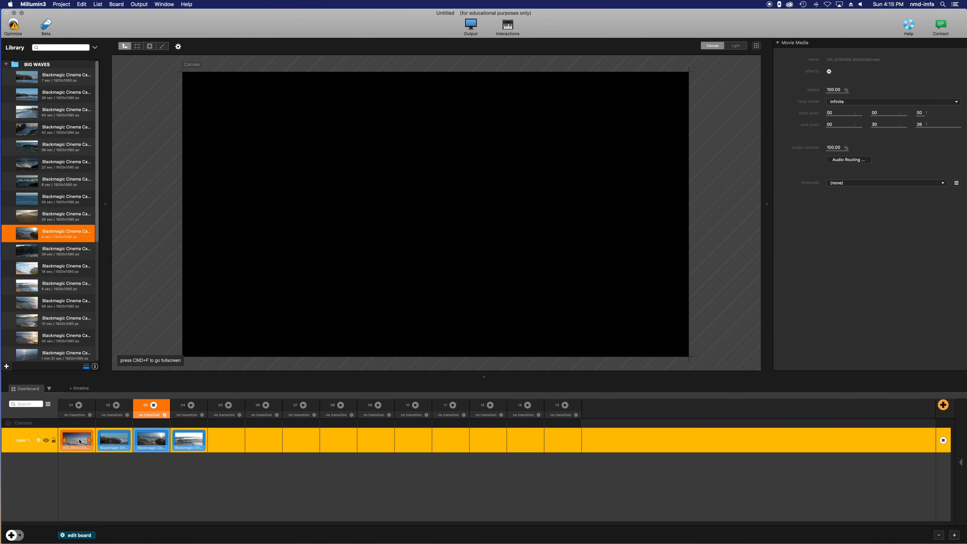
click(114, 444)
click(159, 442)
click(186, 444)
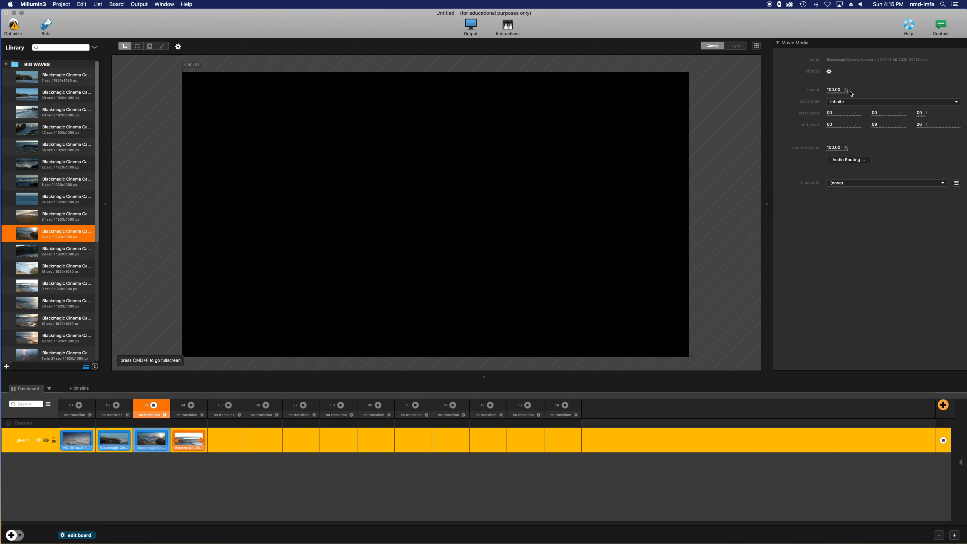
click(845, 102)
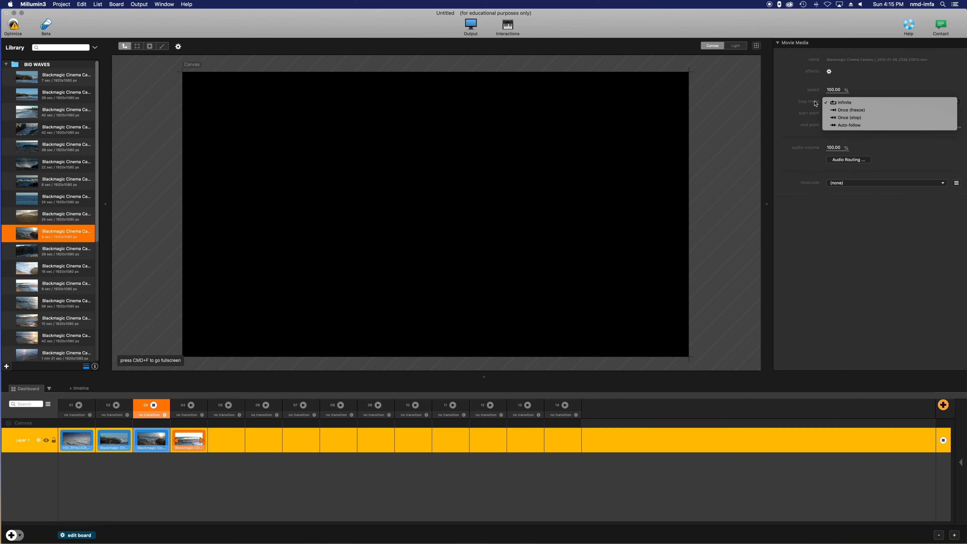
click(827, 103)
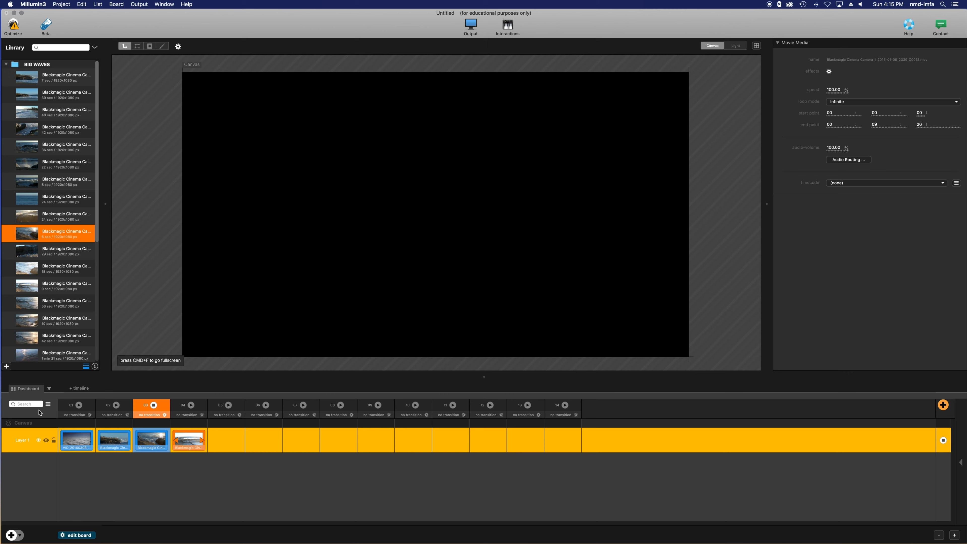
Step: Set the smooth transition of column 03 to 4 seconds
click(83, 536)
click(83, 536)
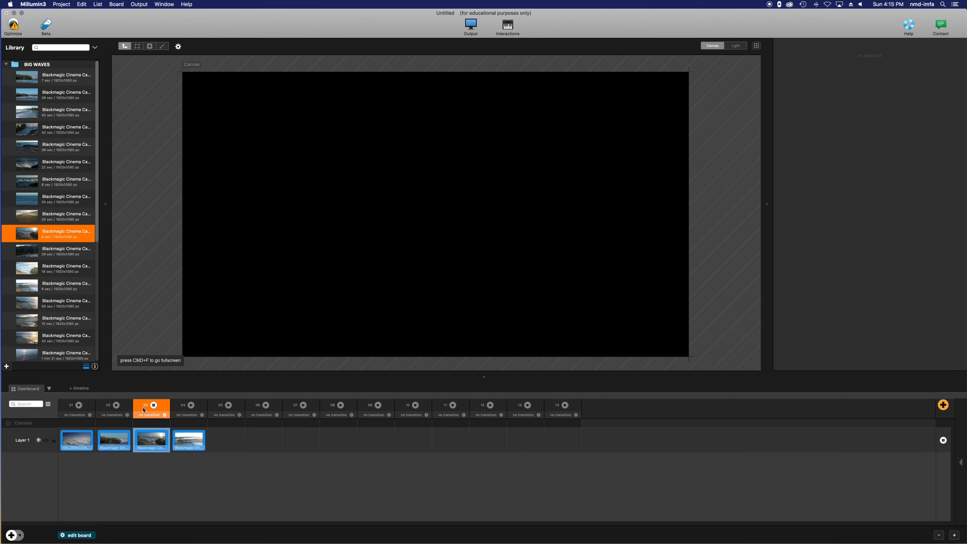
click(90, 415)
click(155, 418)
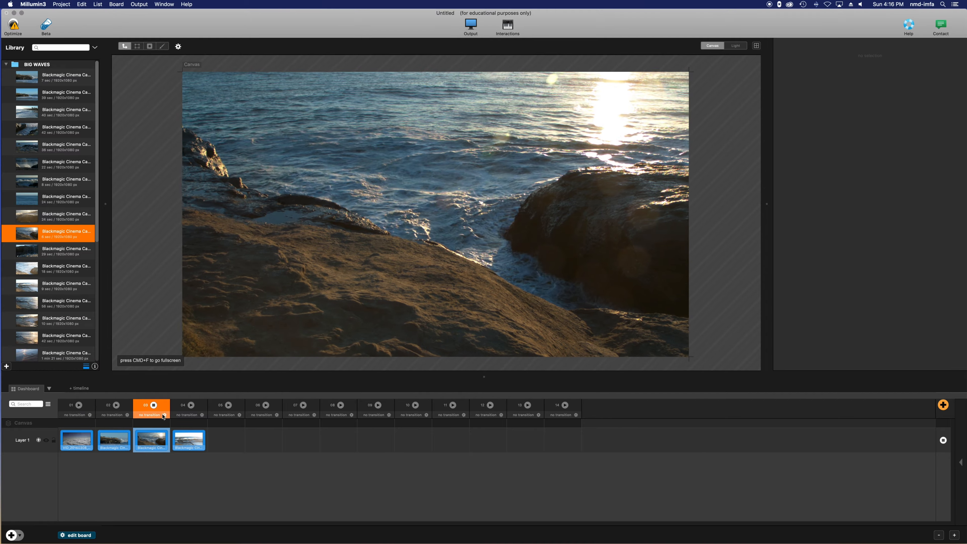
click(164, 415)
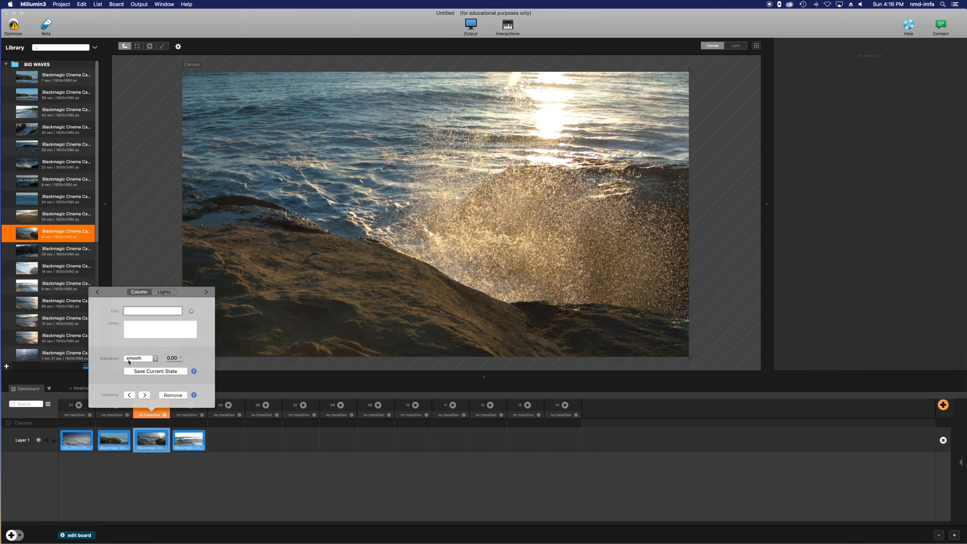
click(140, 358)
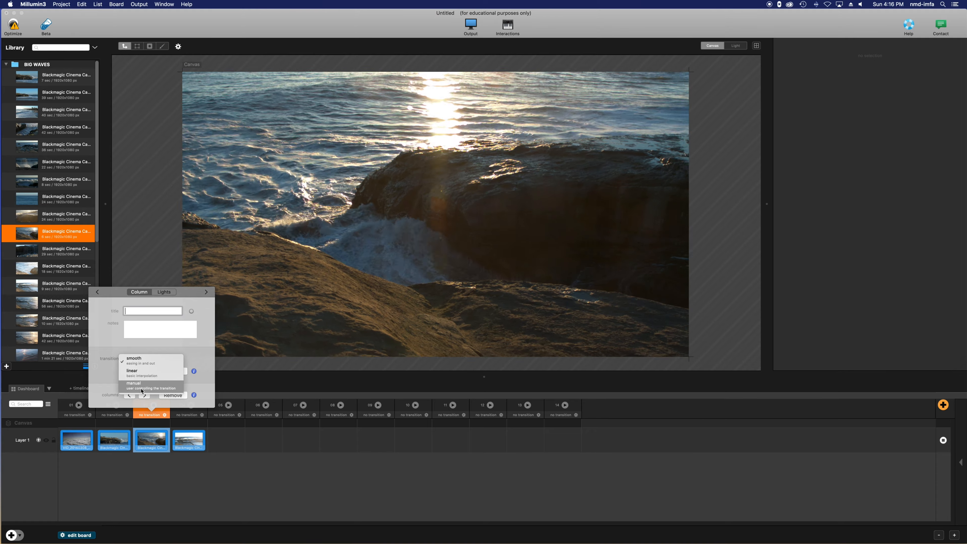
click(172, 359)
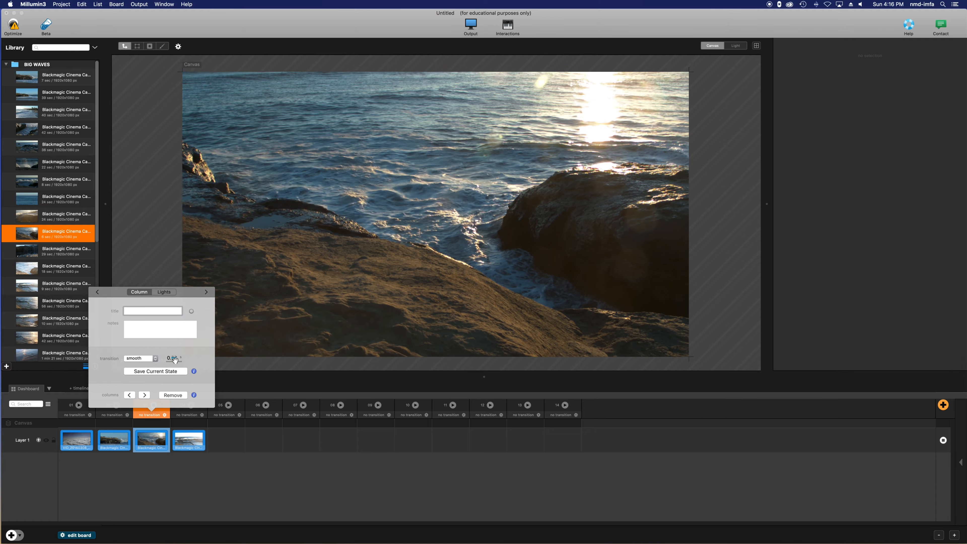
click(173, 359)
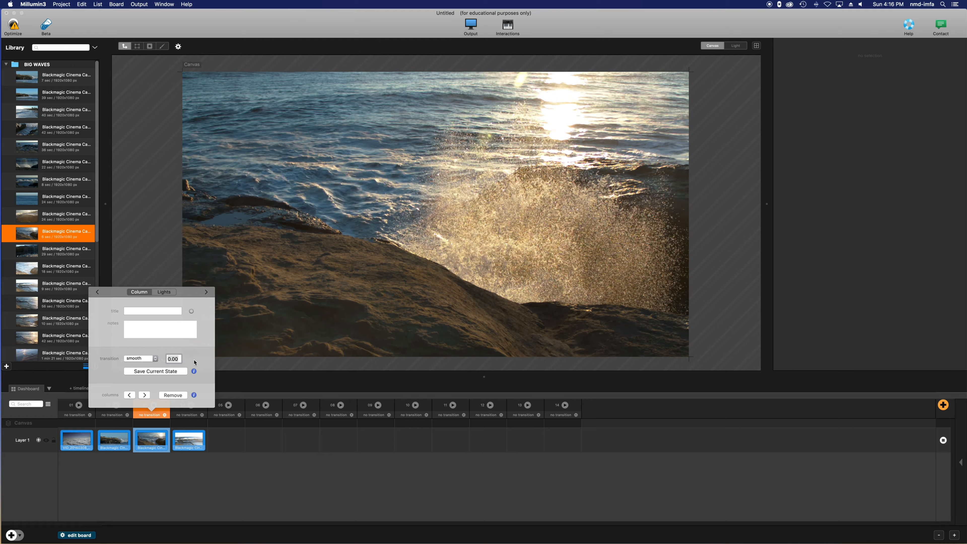
text(4)
key(Return)
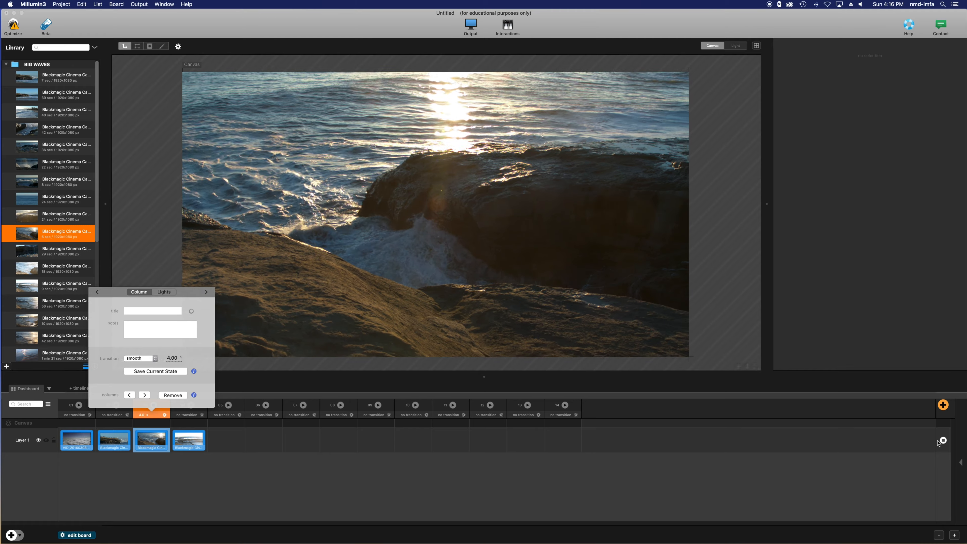
click(253, 469)
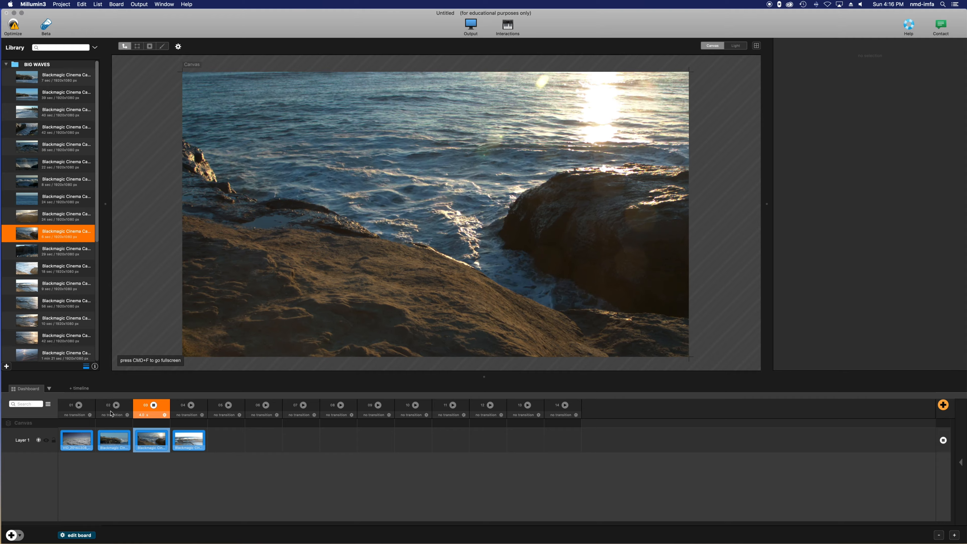
Step: Set the smooth transitions of columns 04 and 02 to 4 seconds each
click(165, 415)
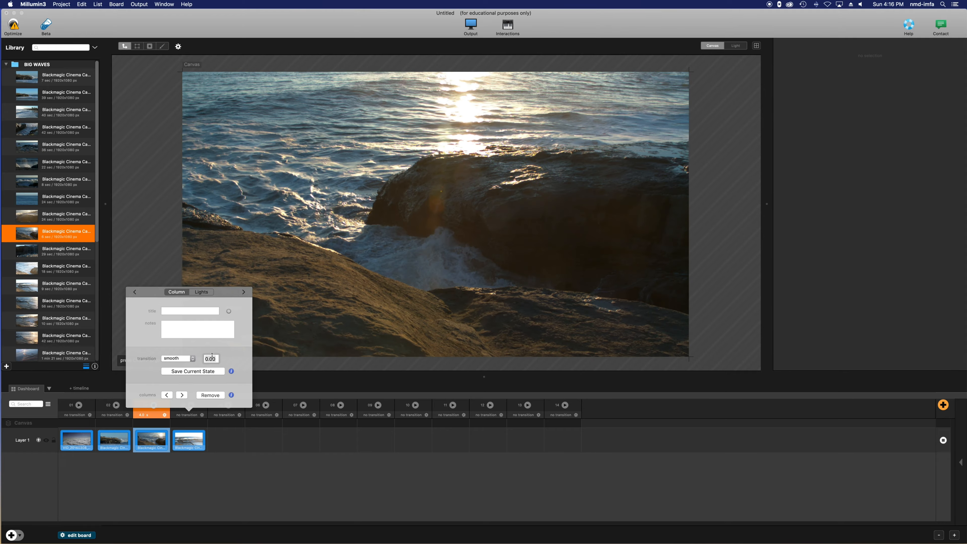
text(4)
key(Return)
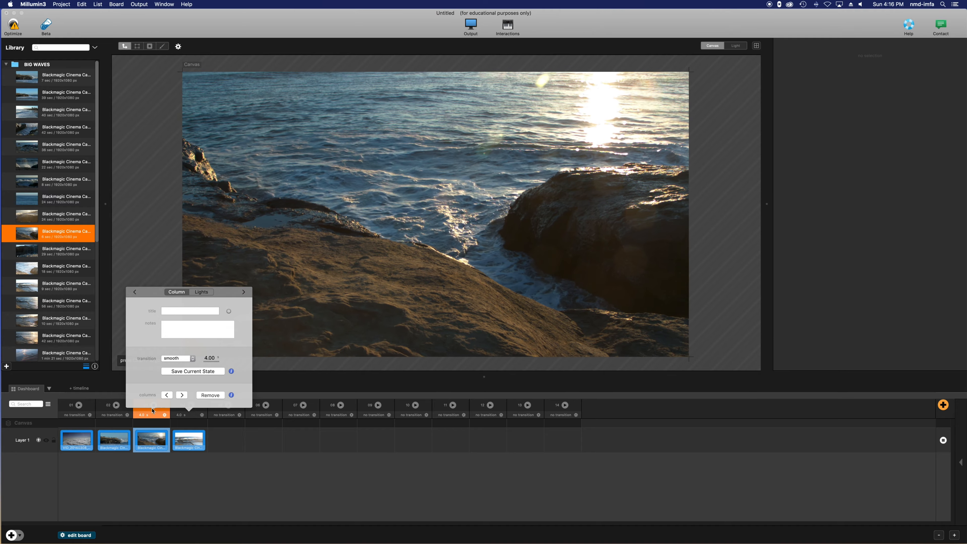
click(113, 416)
click(136, 358)
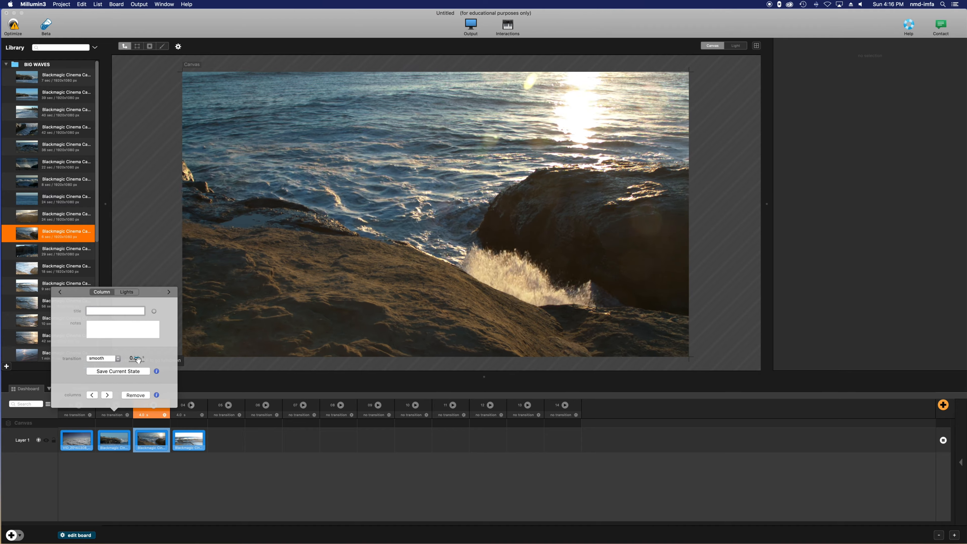
text(4)
key(Return)
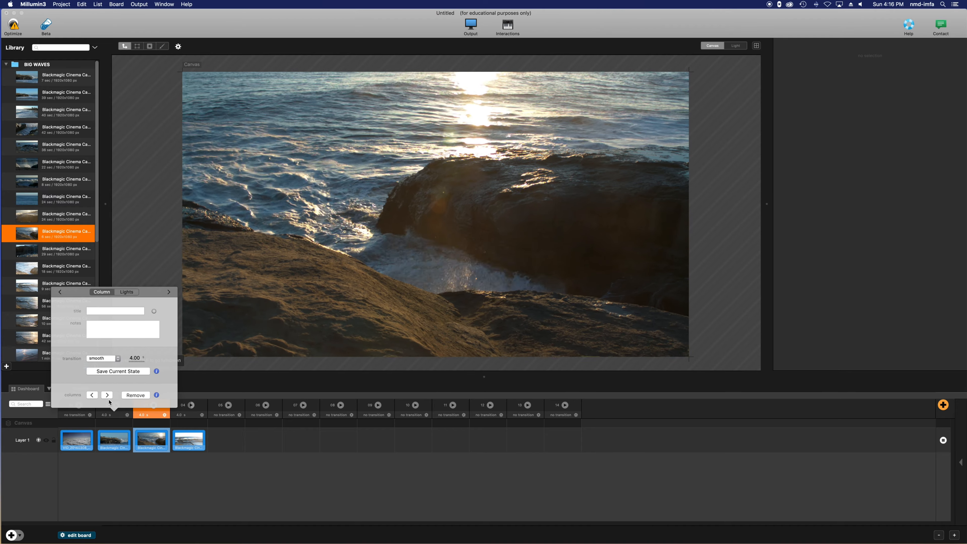
Step: Set the smooth transition of column 01 to 4 seconds
click(78, 416)
click(77, 416)
click(99, 358)
text(4)
key(Return)
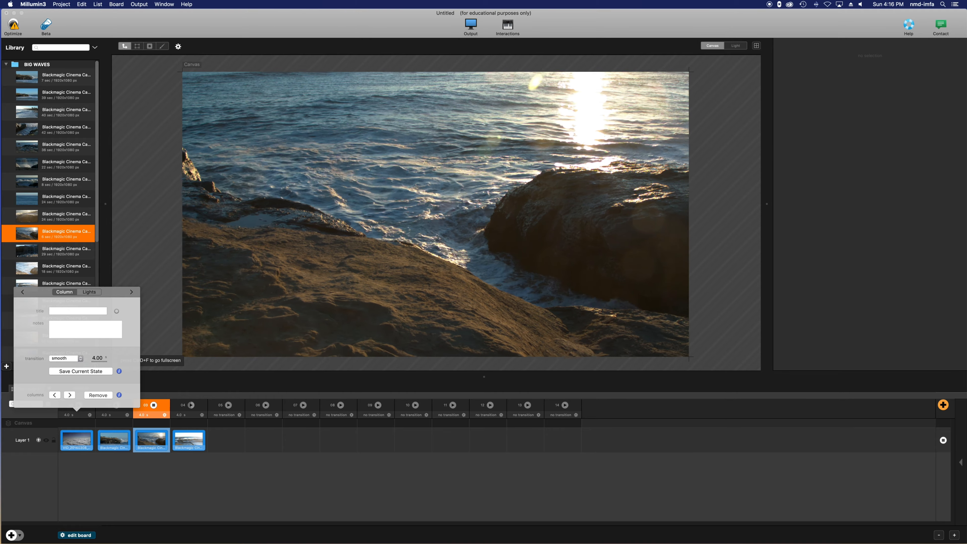
click(137, 497)
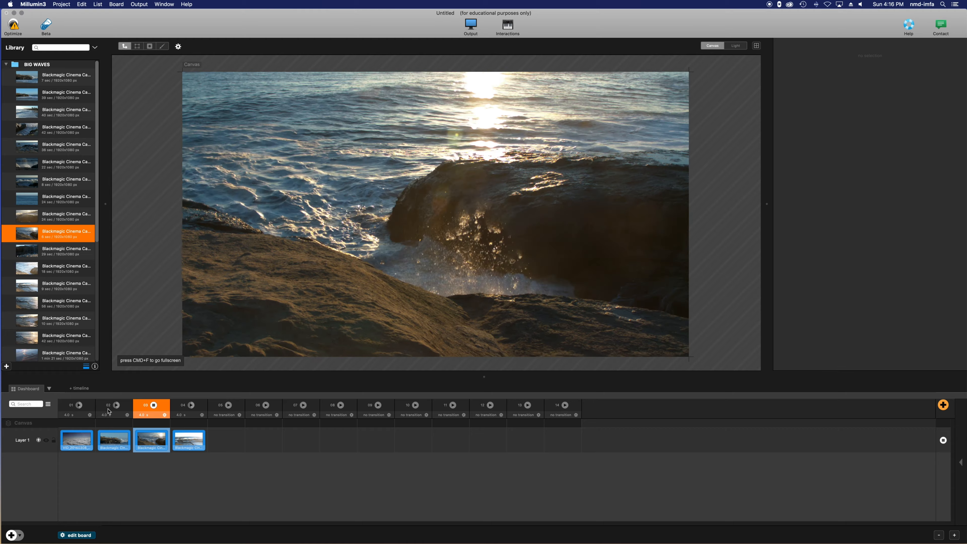
Step: Launch columns 02, 01 and 04 in turn to preview the timed transitions between clips
click(117, 406)
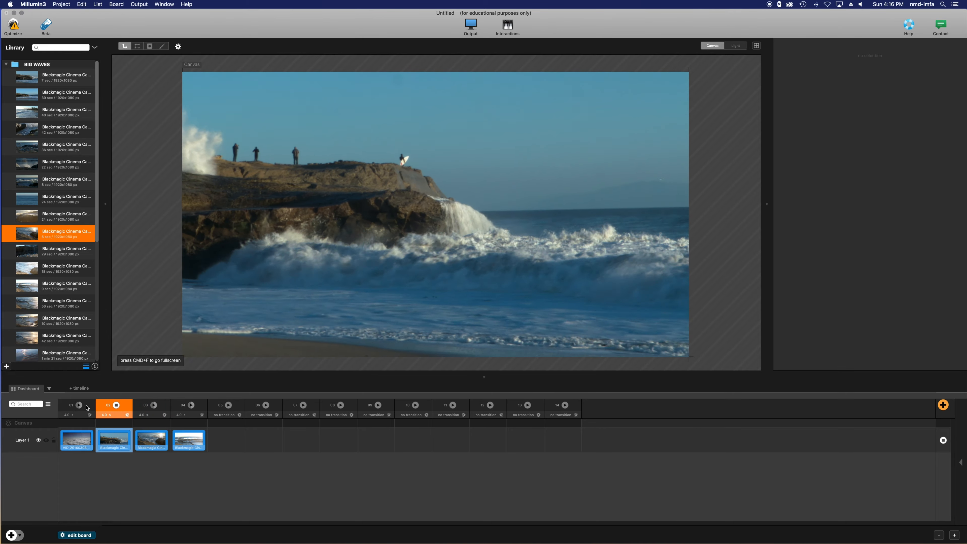
click(79, 405)
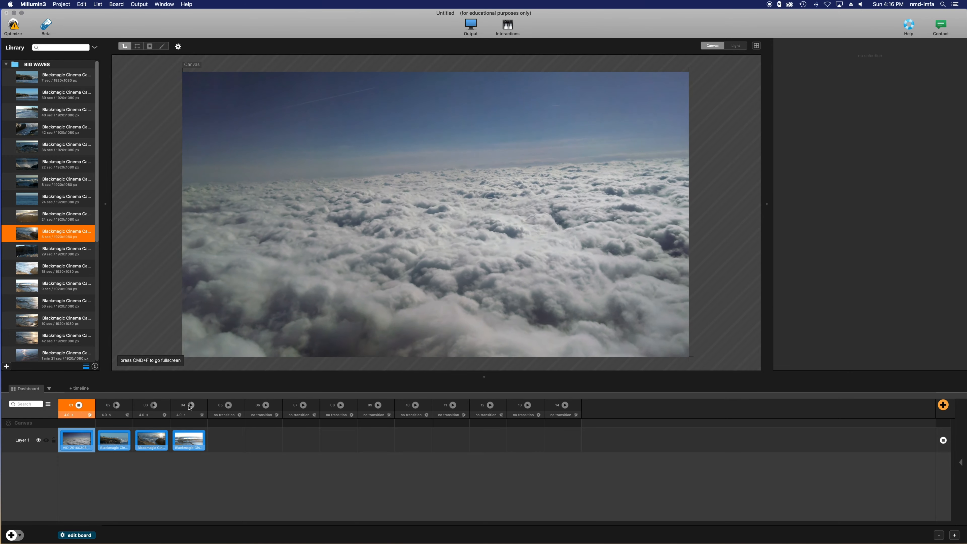
click(190, 405)
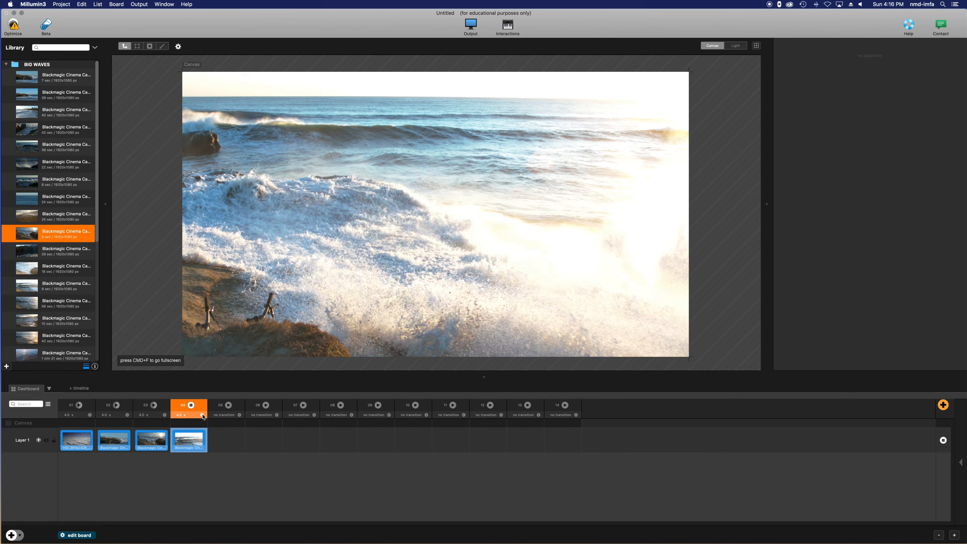
Step: Review column 04's transition and save-state settings, followed by the properties of Layer 1 and of its column 04 clip
click(202, 415)
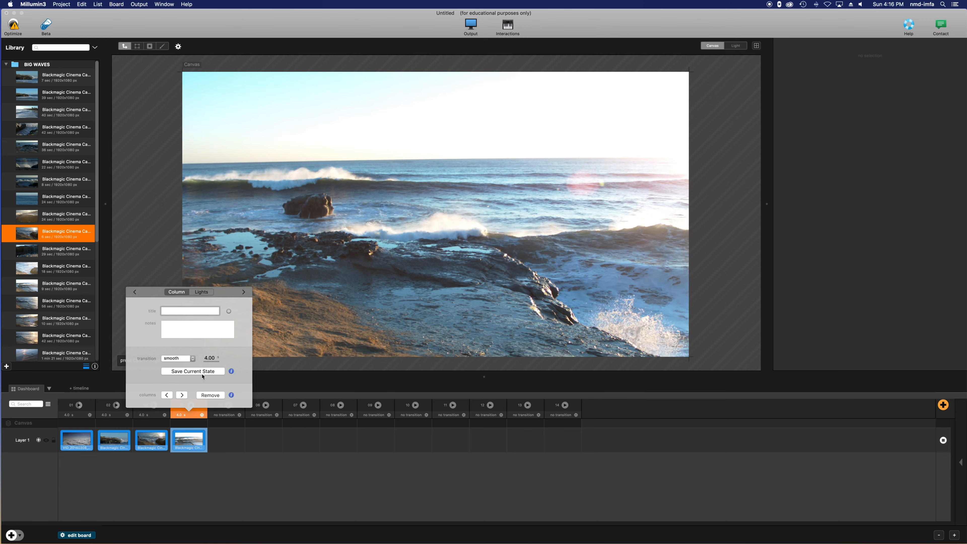
mouse_move(232, 373)
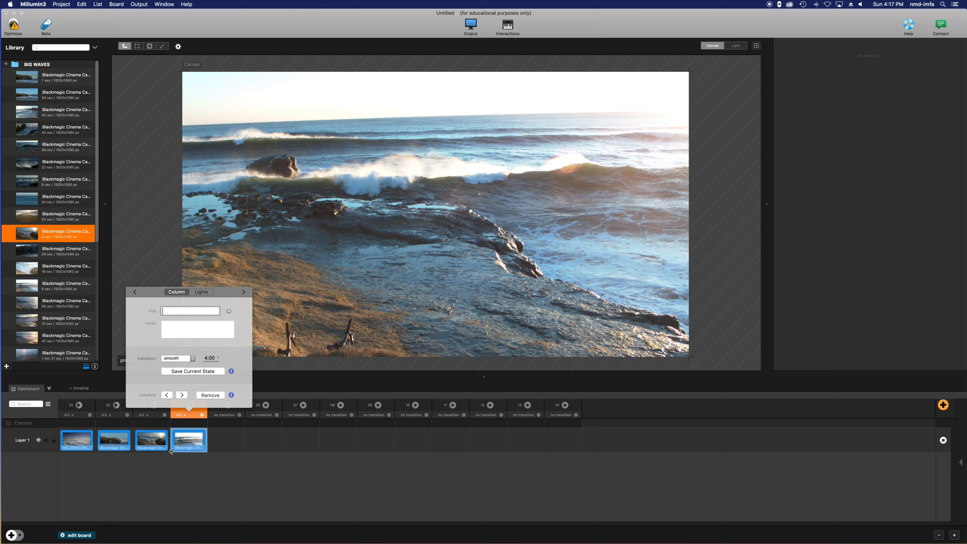
click(94, 466)
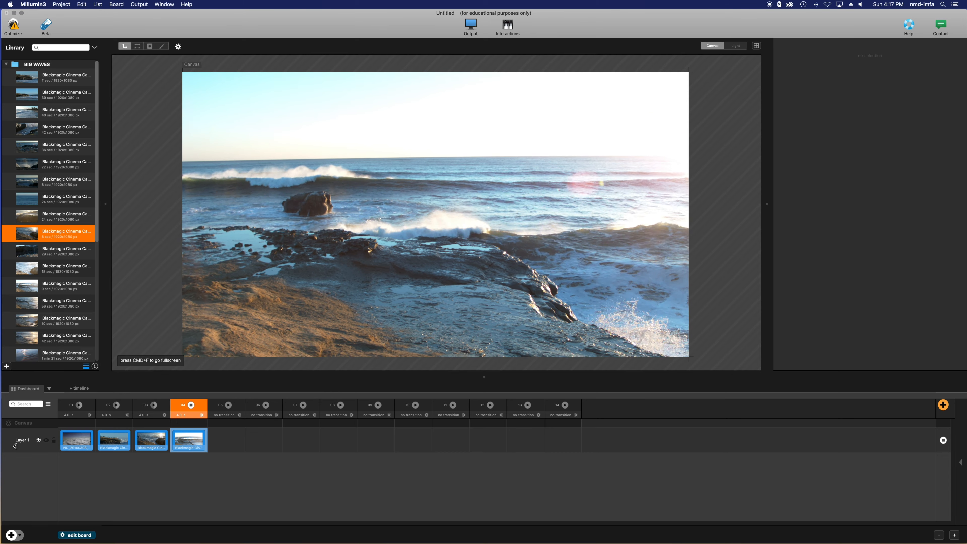
click(19, 440)
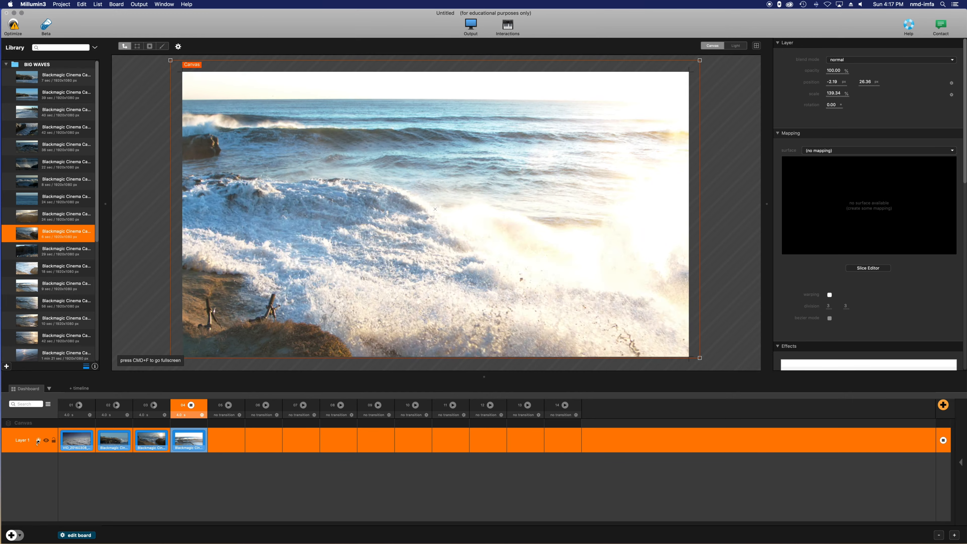
click(182, 444)
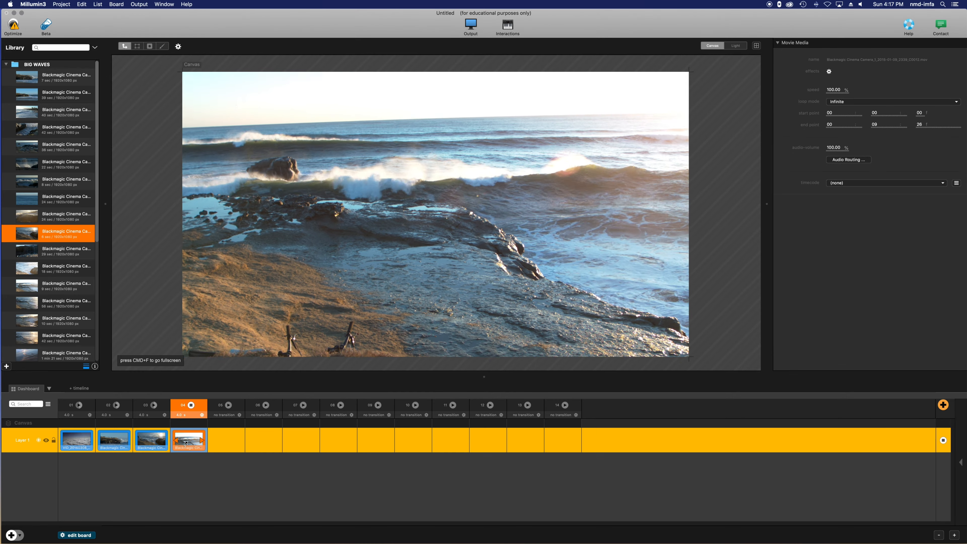
Step: Review the movie media properties of the clips in columns 03, 02 and 01
click(148, 442)
click(113, 445)
click(85, 442)
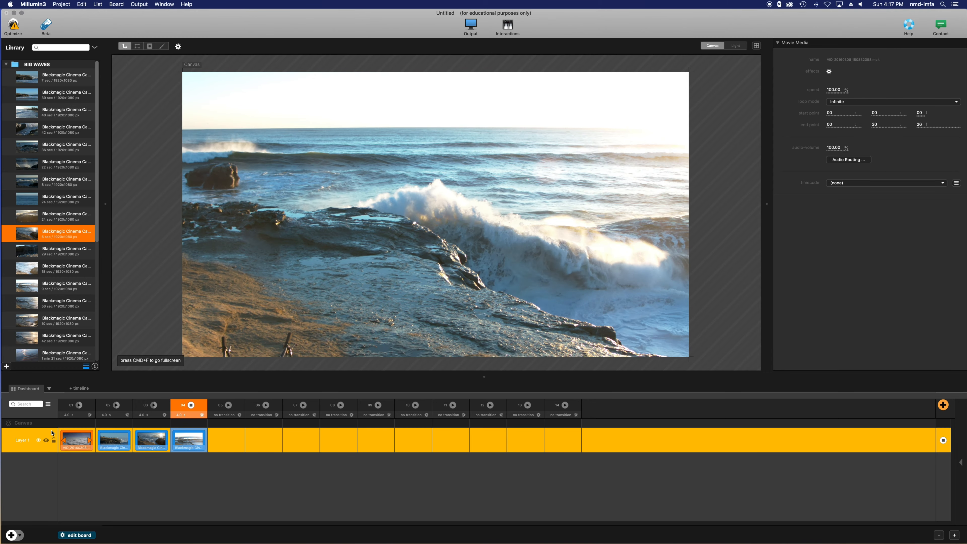
Step: Try Layer 1 at 32% opacity while launching column 03, and restore the layer's opacity to 100%
click(28, 439)
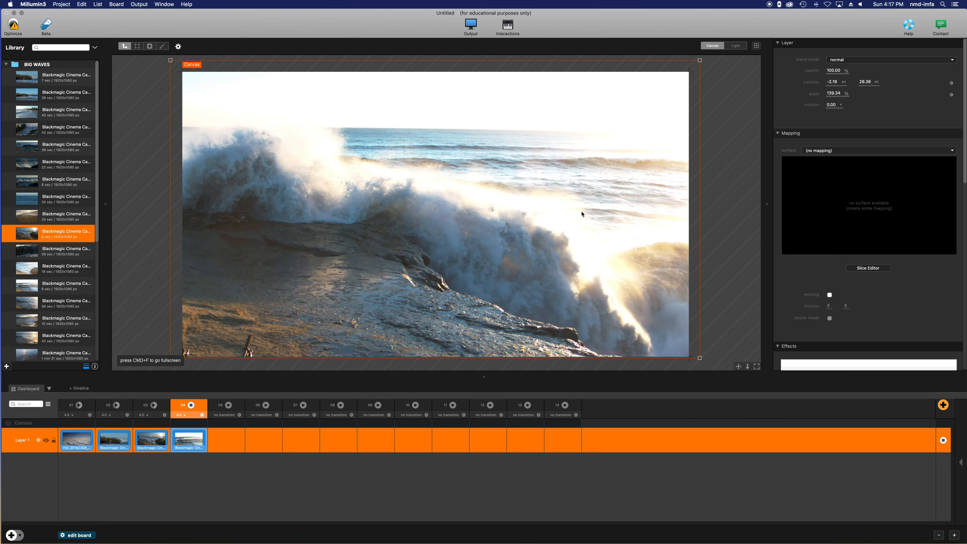
drag(840, 72, 807, 82)
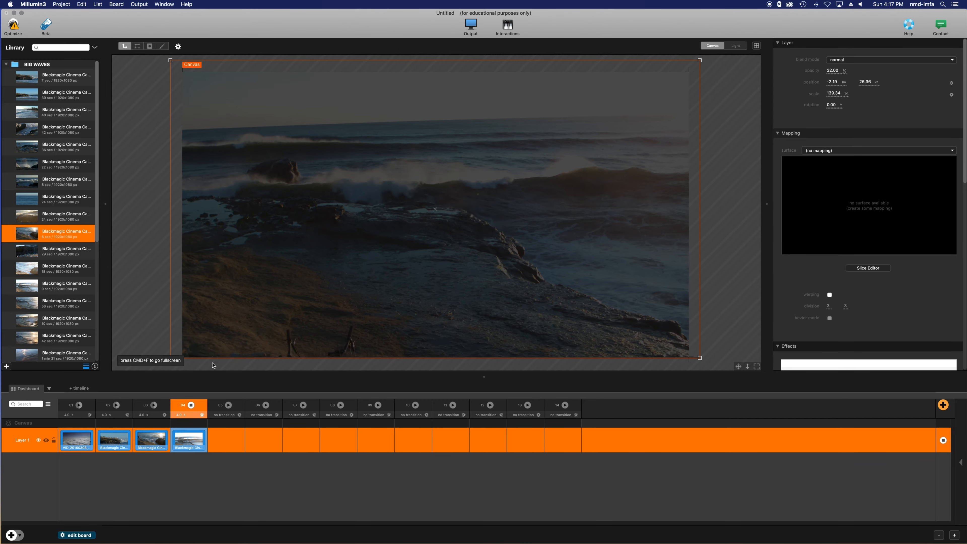
click(148, 409)
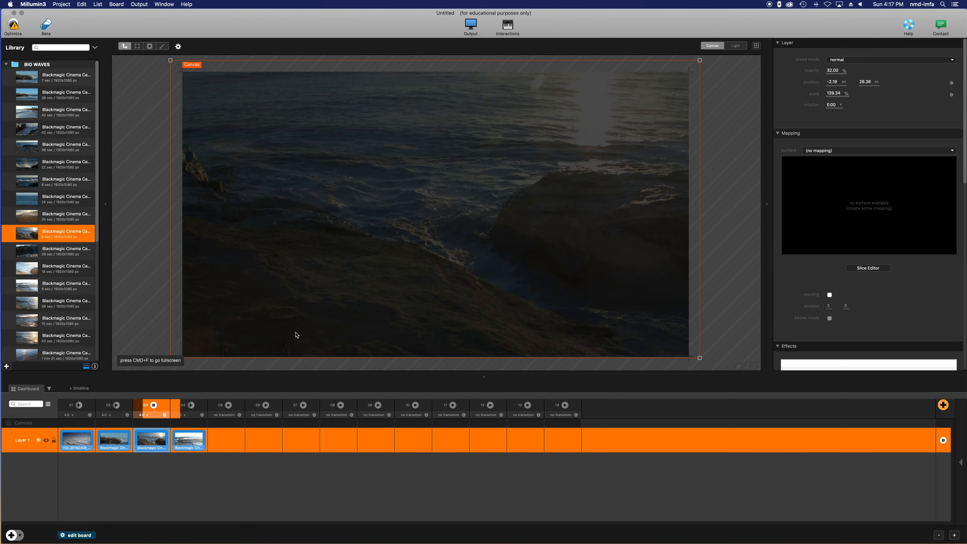
drag(836, 71, 875, 71)
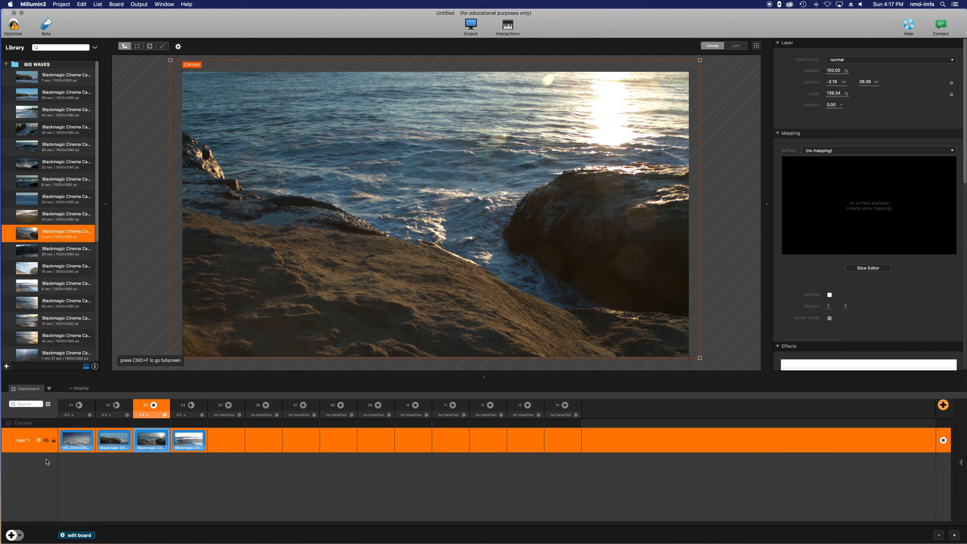
Step: Enable opacity, scale and position as column-controlled properties of Layer 1
click(37, 441)
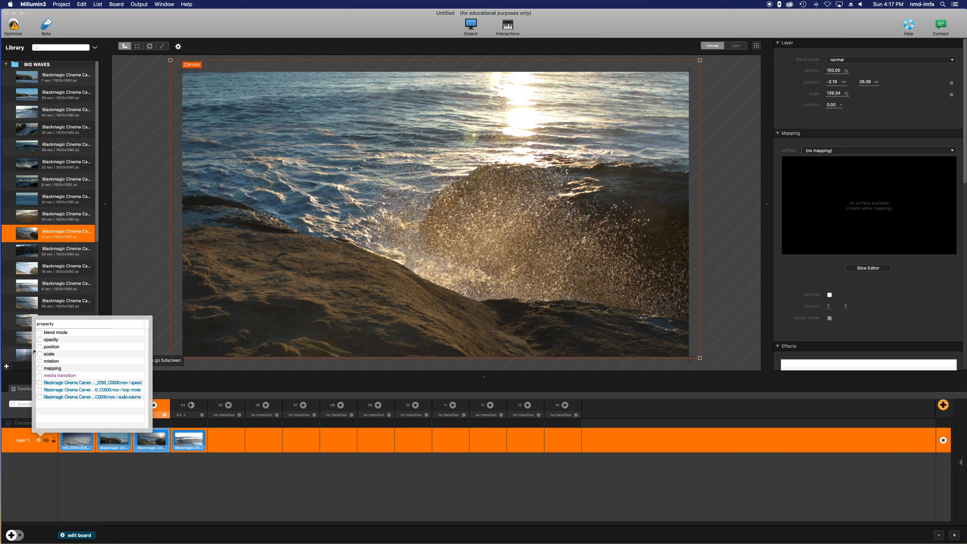
click(40, 340)
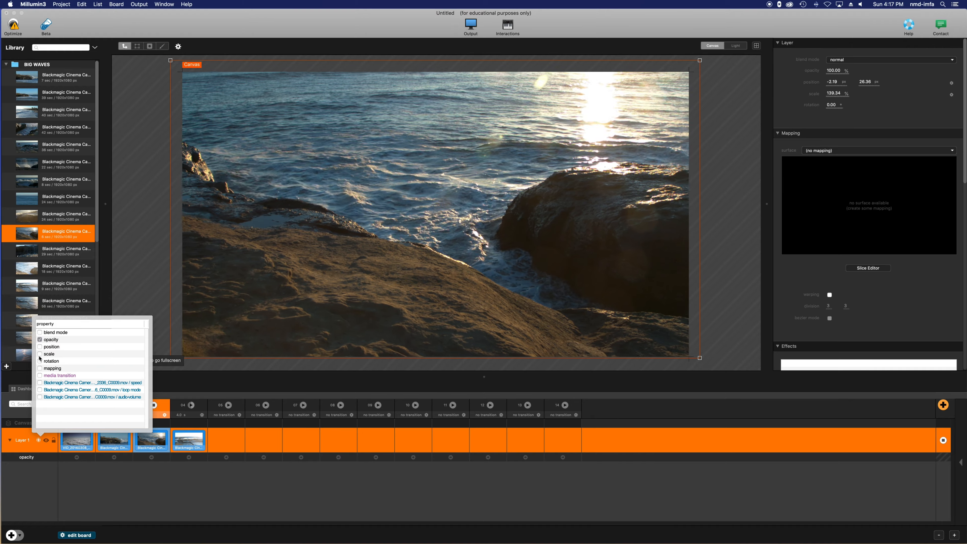
click(40, 354)
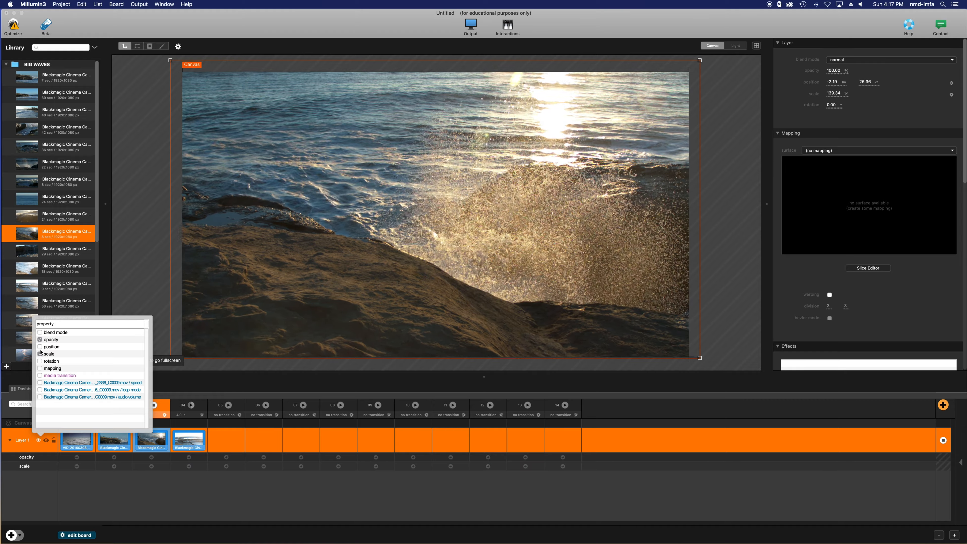
click(40, 346)
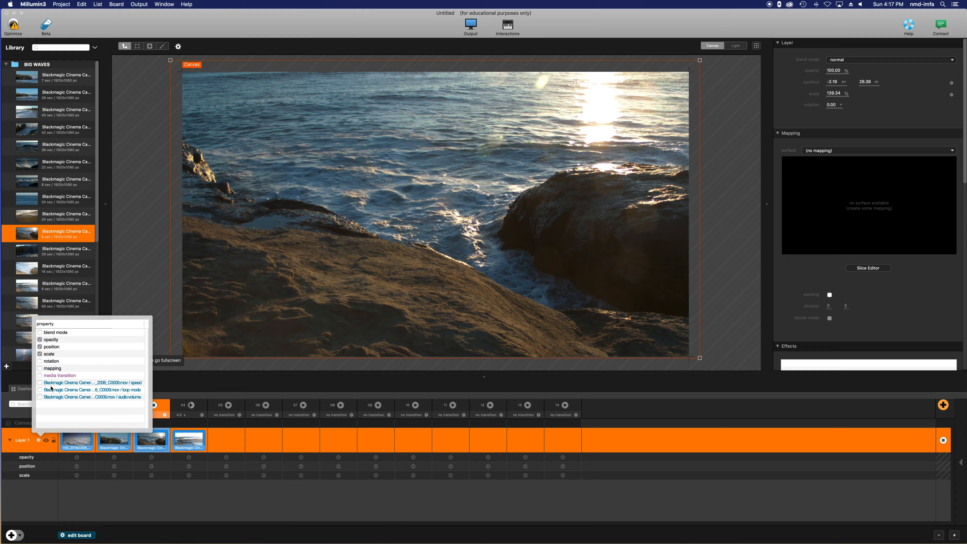
click(93, 504)
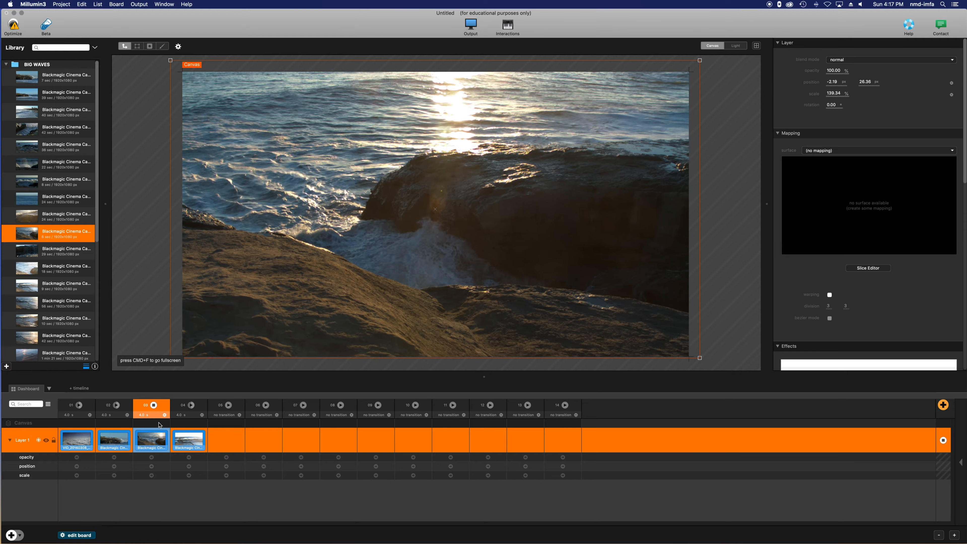
Step: Shrink Layer 1 to about 98% scale at position about 10, 25 px and save that state in column 03
click(151, 442)
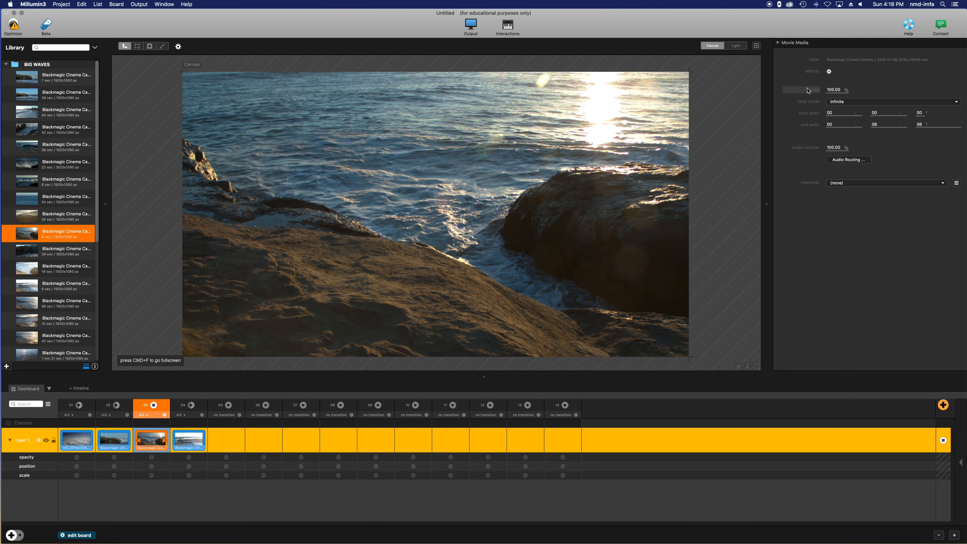
click(382, 199)
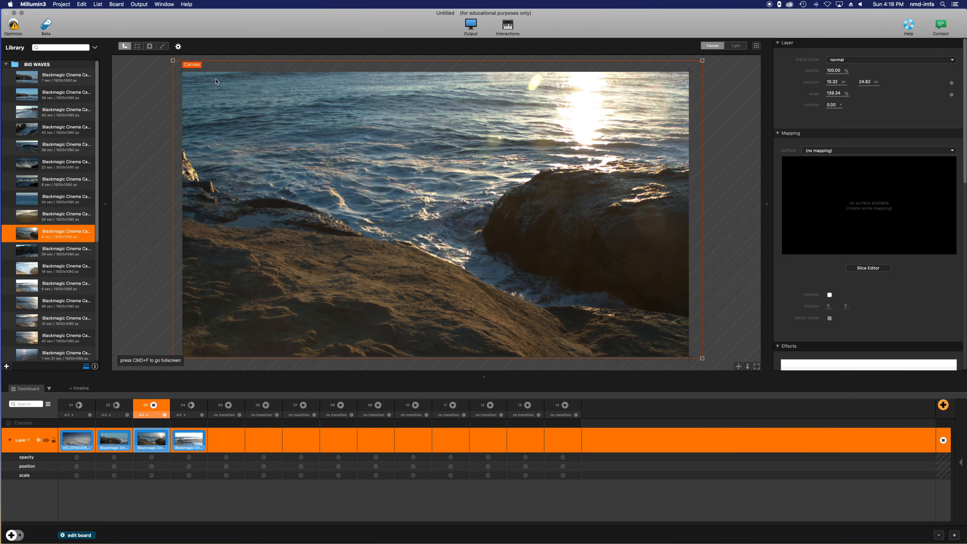
drag(172, 60, 251, 121)
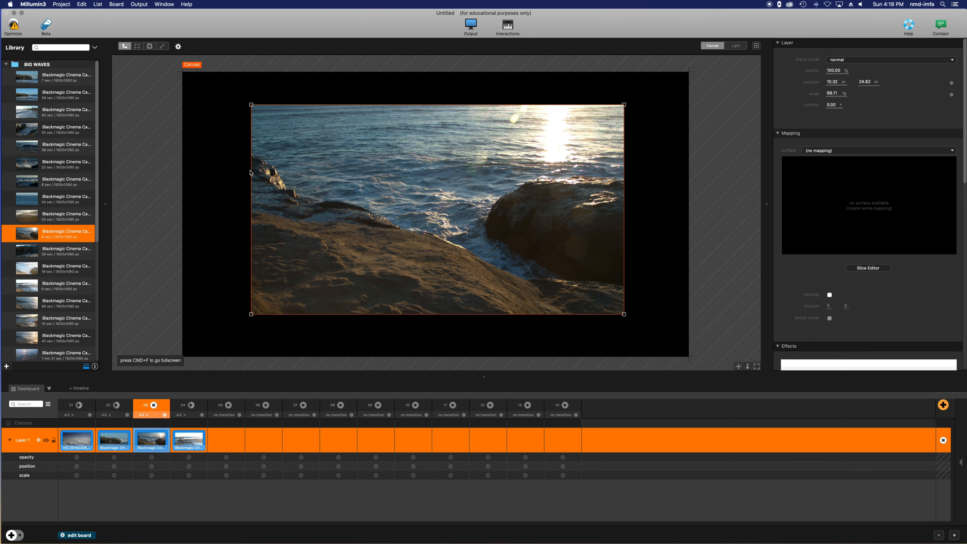
click(165, 415)
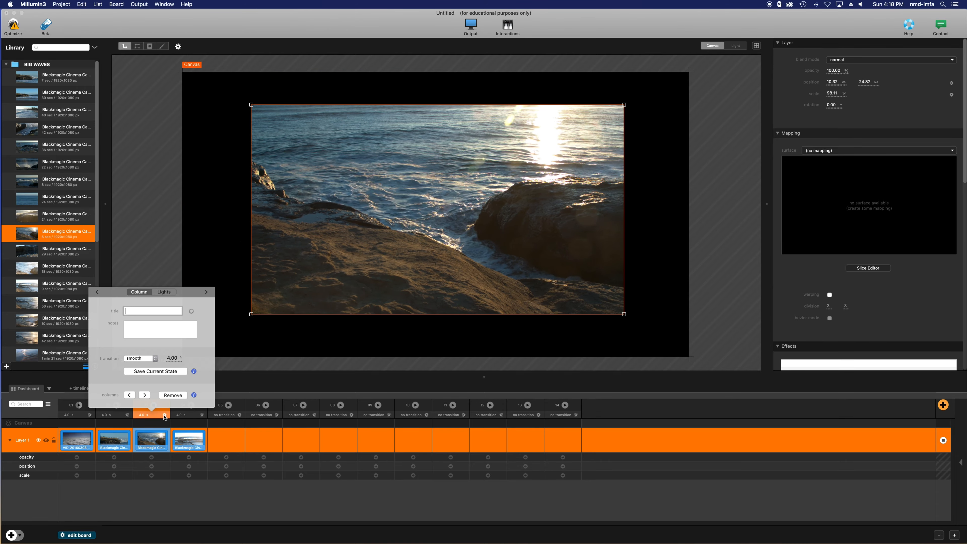
click(166, 372)
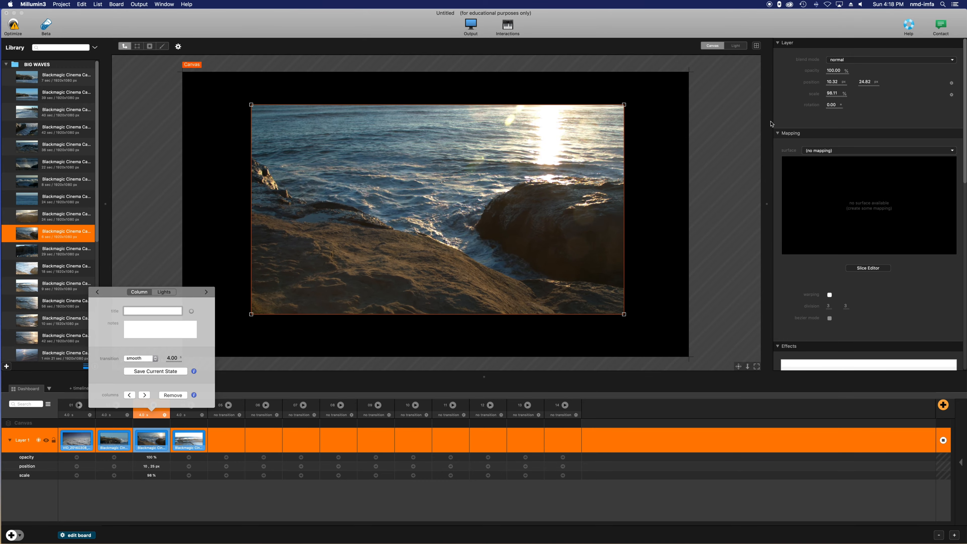
Step: Set Layer 1's opacity to 48% and save the current state in column 03 again
drag(837, 73, 822, 74)
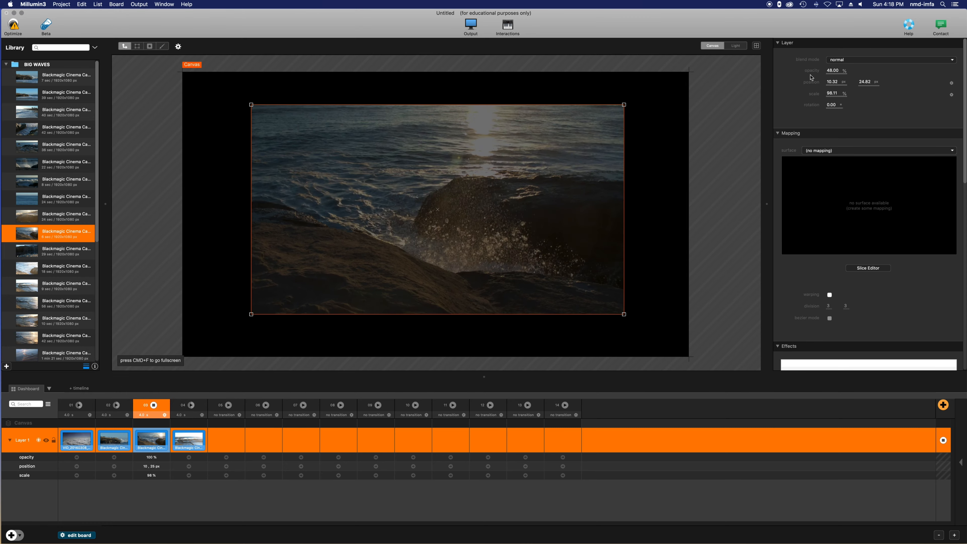
click(152, 416)
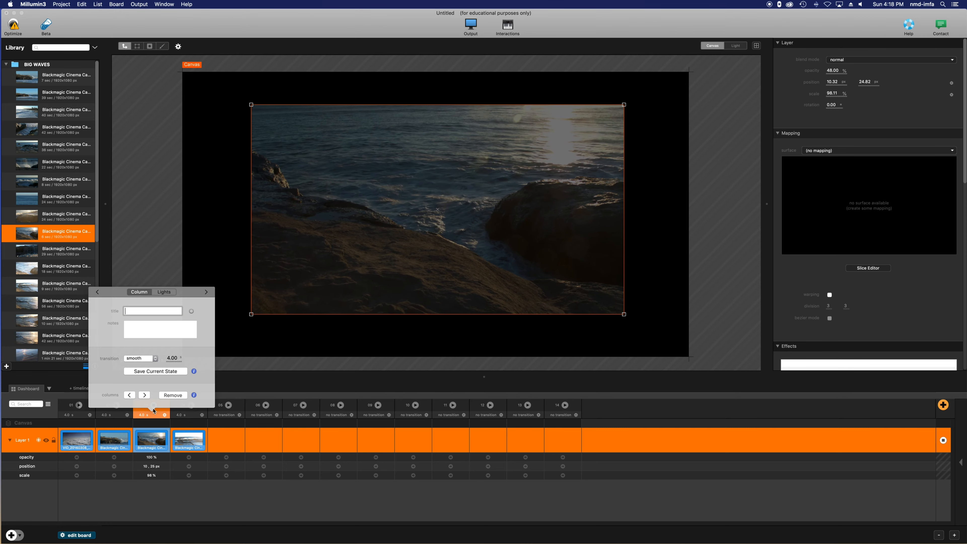
click(122, 507)
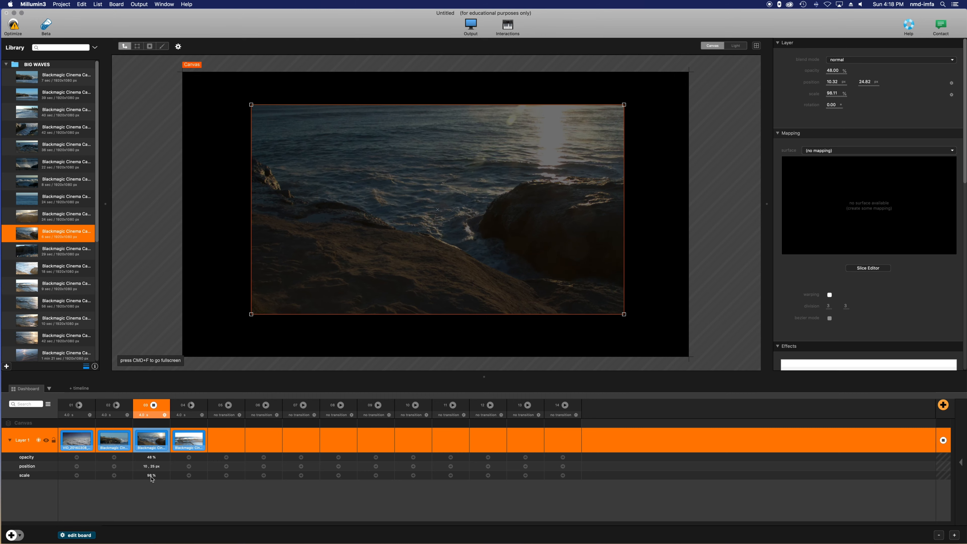
Step: Launch column 02, set Layer 1 to 100% opacity, about 140% scale and position about 3, -30 px, and save that state there
click(116, 406)
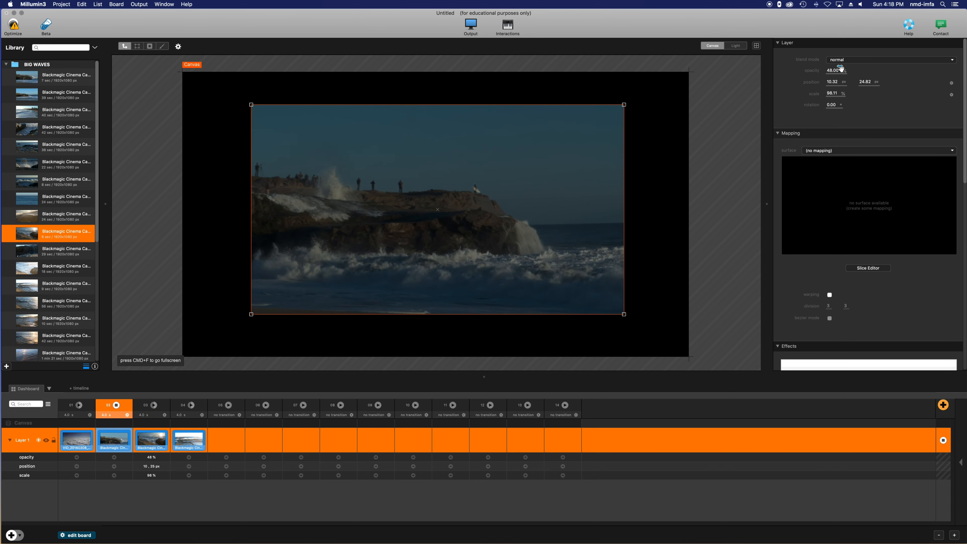
drag(833, 71, 866, 73)
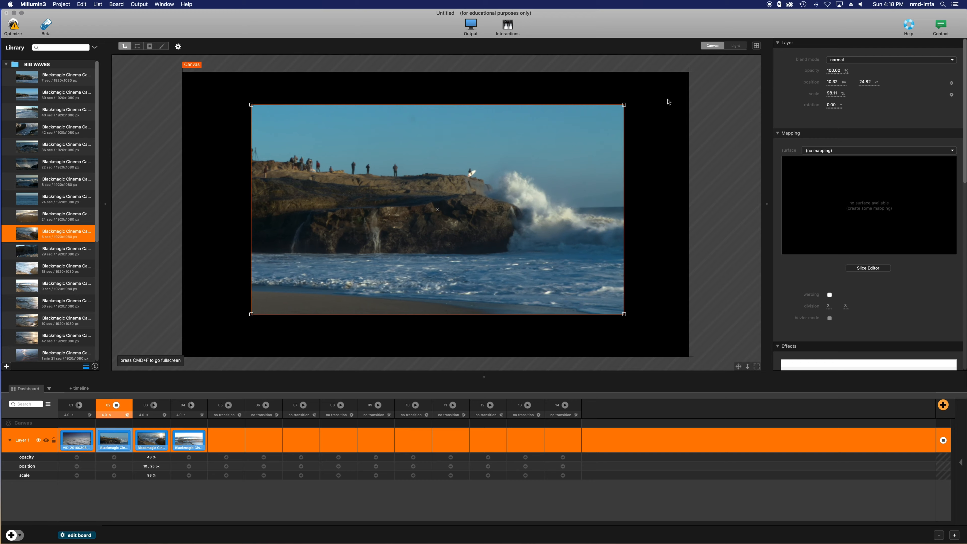
drag(623, 105, 703, 71)
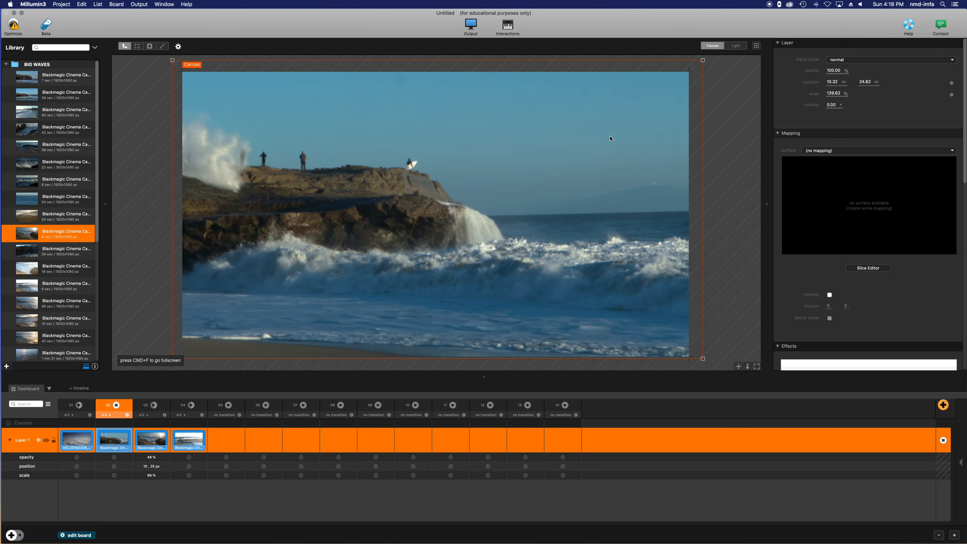
drag(269, 241, 267, 252)
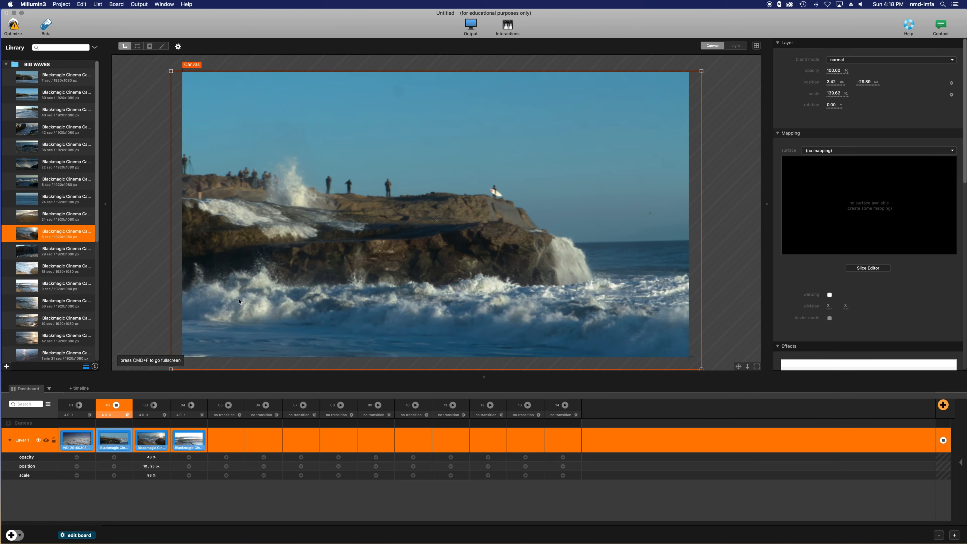
click(116, 416)
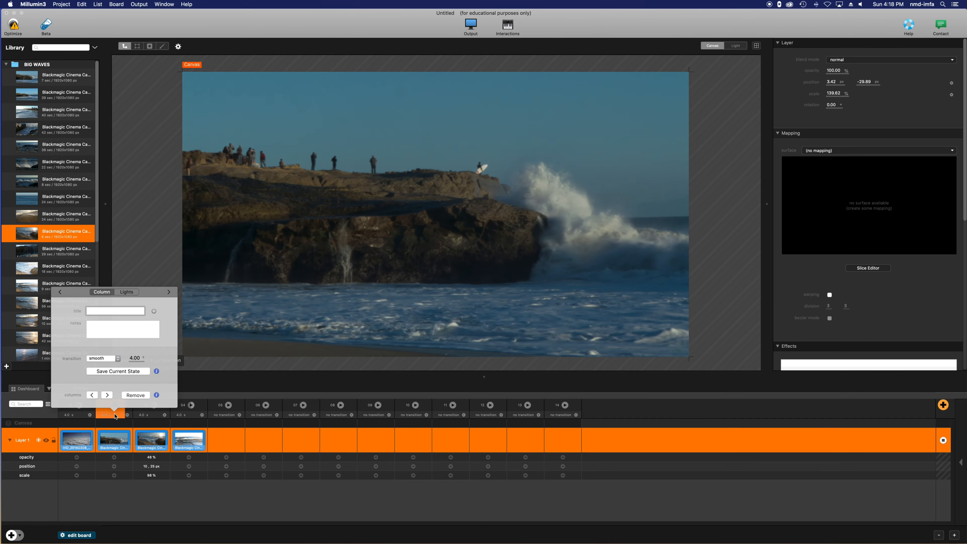
click(126, 371)
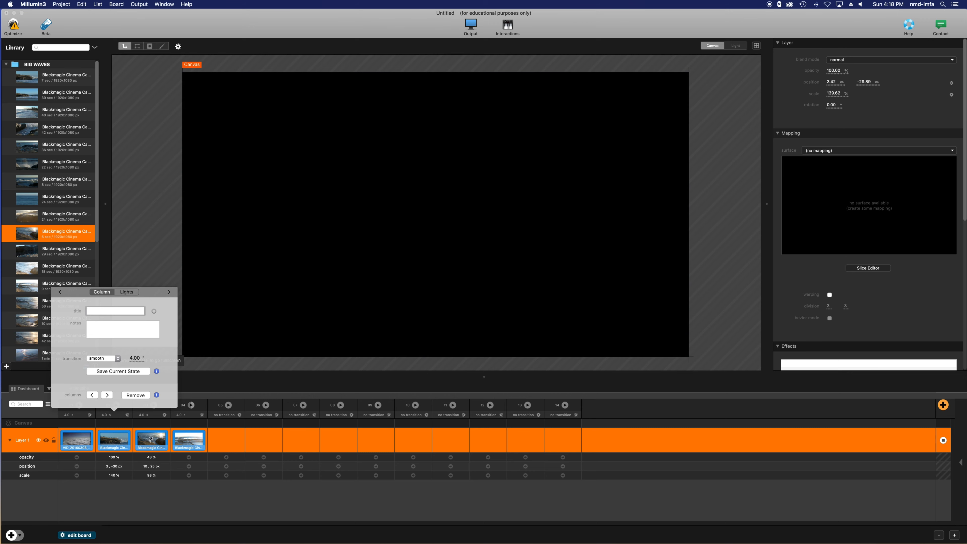
click(199, 377)
Step: Launch columns 03 and 02 alternately to preview the transitions between their saved layer states
click(153, 405)
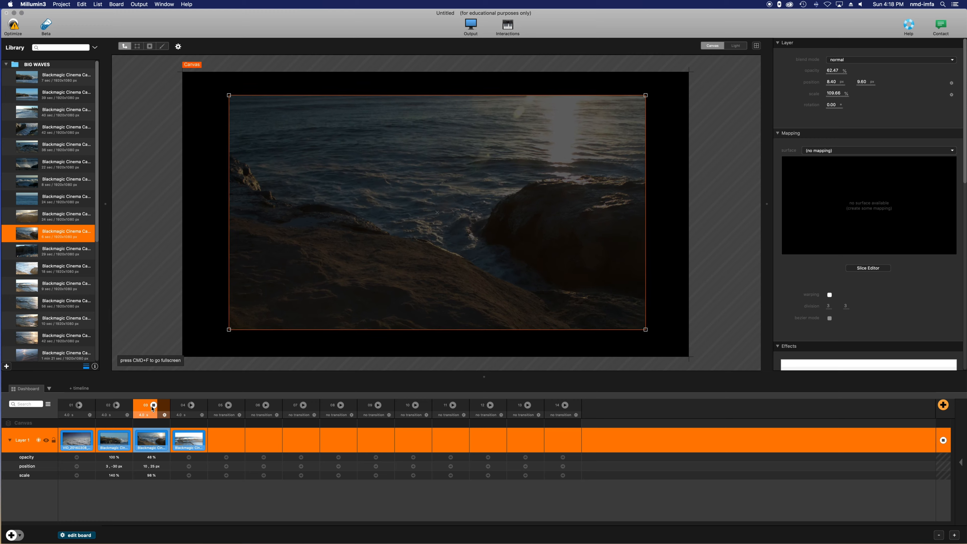
click(117, 406)
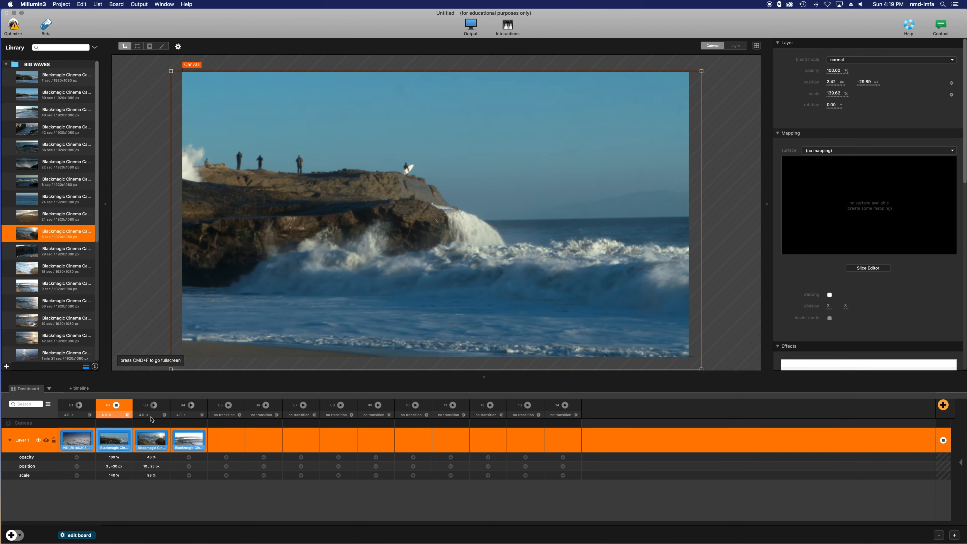
click(154, 407)
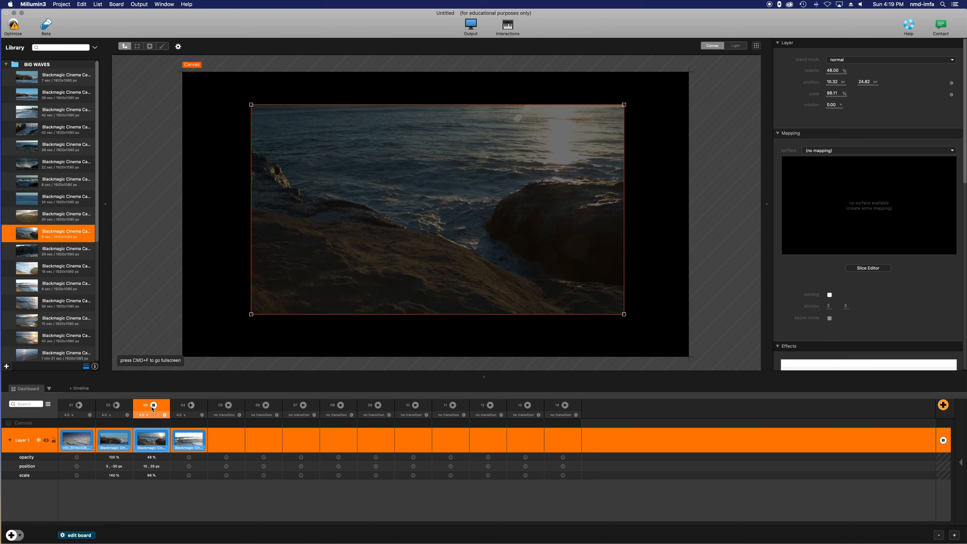
click(117, 406)
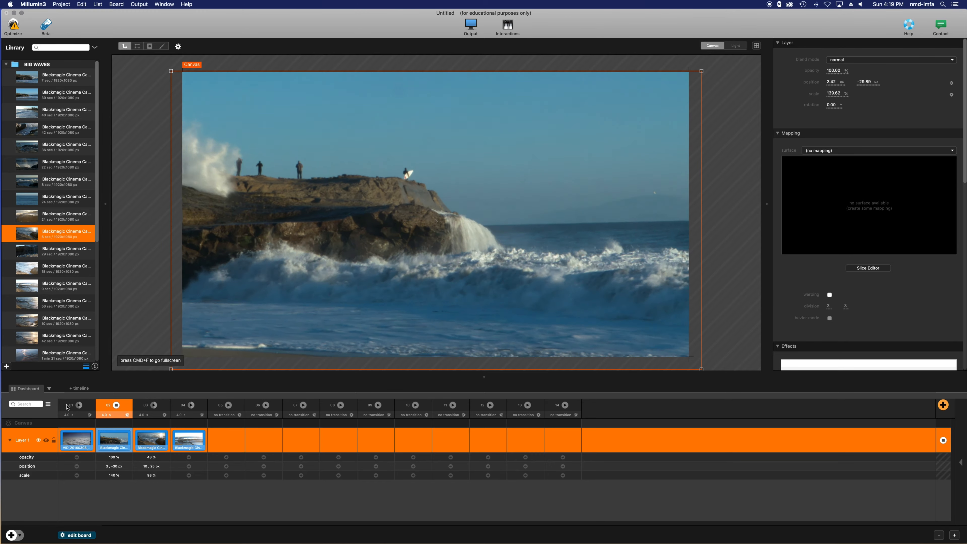
Step: Launch column 01, scale Layer 1 to about 54% in the canvas's upper-right area at about 692, 368 px, and save that state there
click(67, 407)
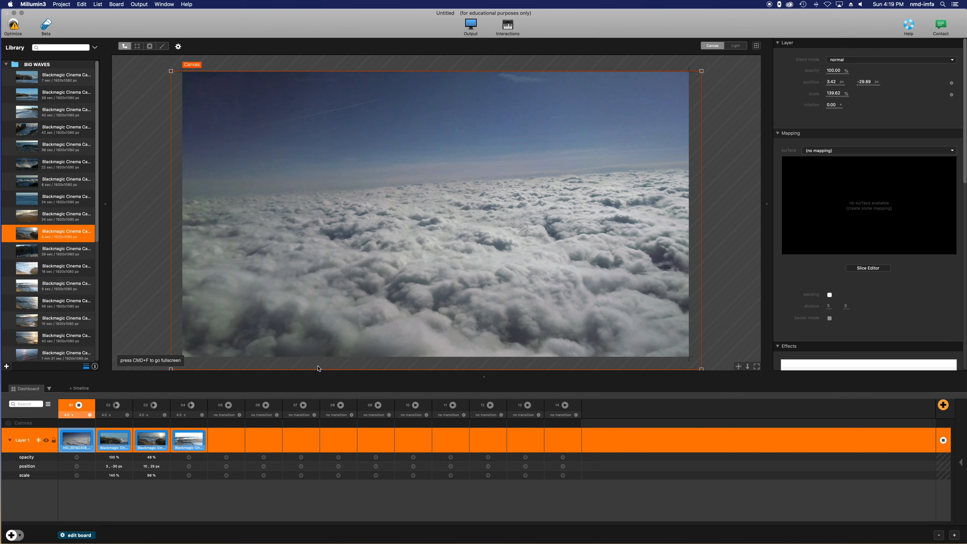
drag(170, 368, 396, 284)
drag(404, 246, 539, 167)
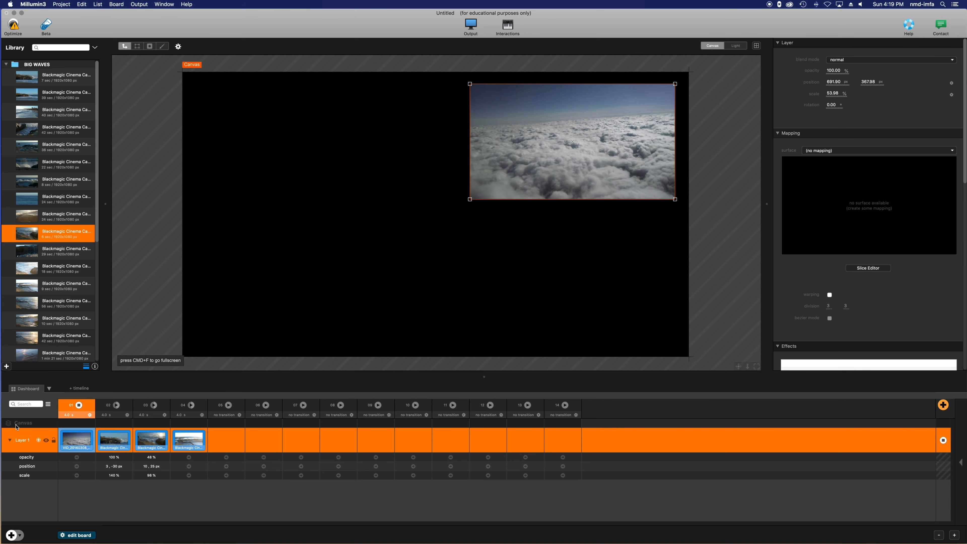
click(73, 416)
click(81, 371)
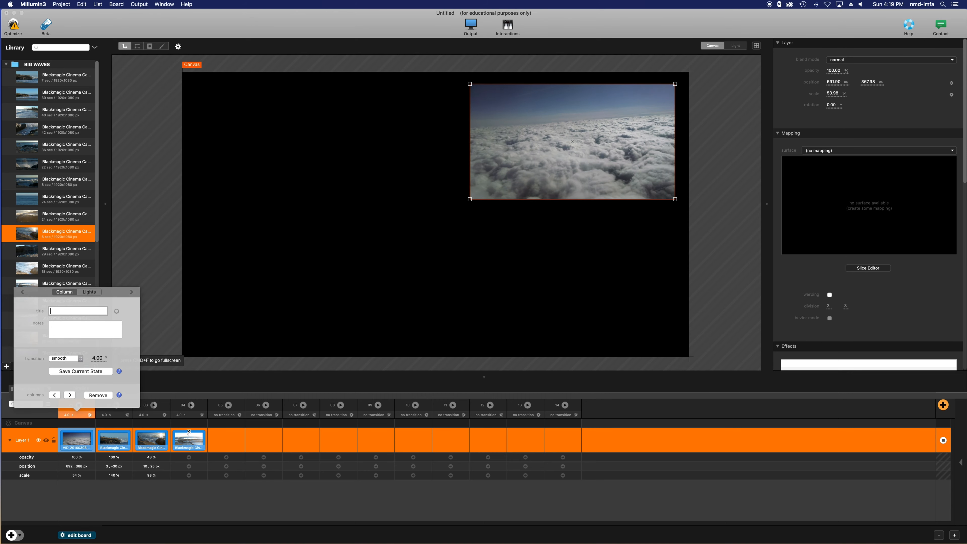
click(118, 500)
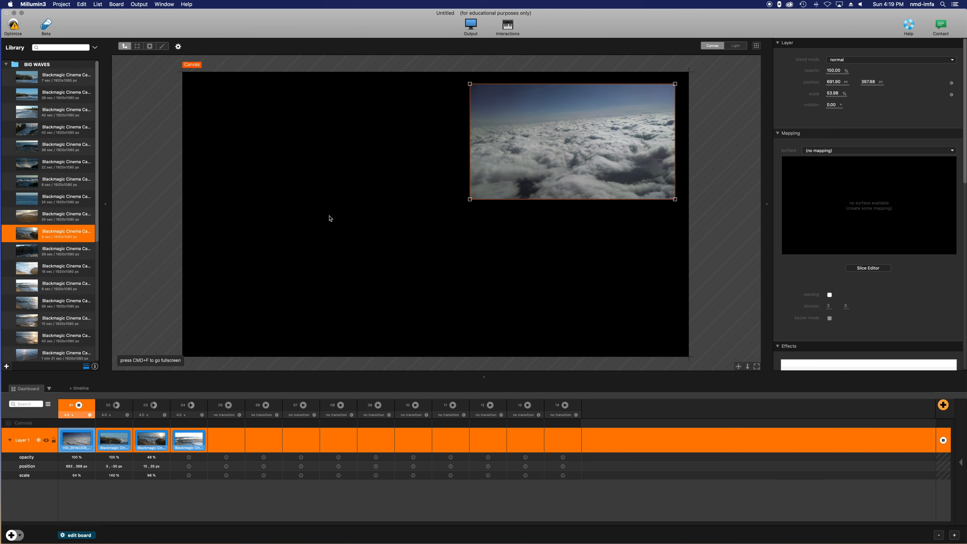
Step: Launch columns 02 and 03 in turn to preview the saved opacity, position and scale changes from column 01
click(116, 406)
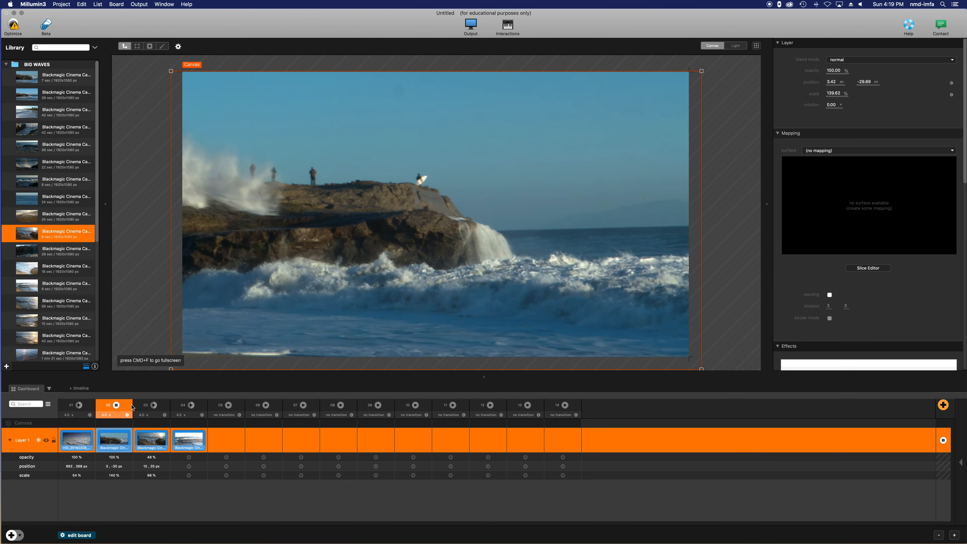
click(154, 407)
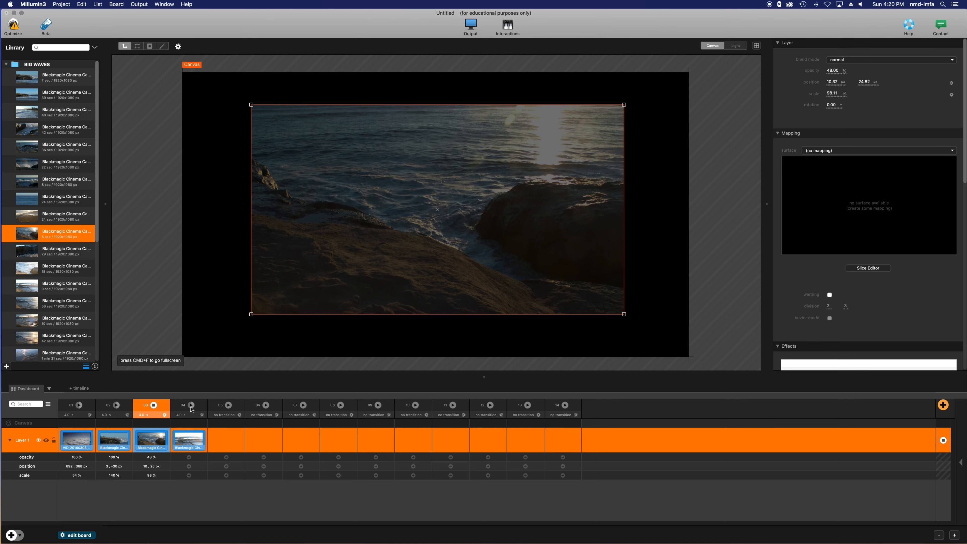
Step: Show and hide Layer 1's media transition, clip speed, loop mode and audio-volume property rows one after another to examine them
click(37, 440)
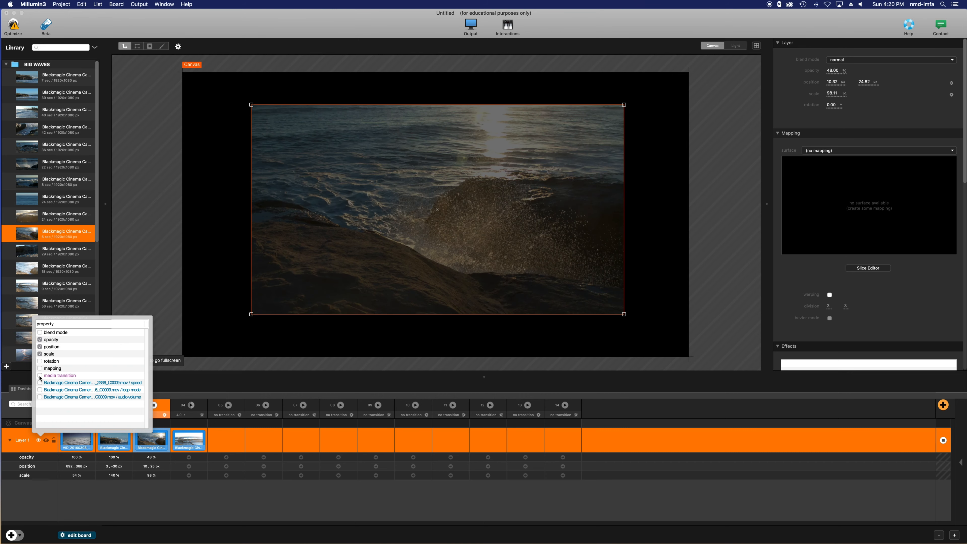
click(66, 377)
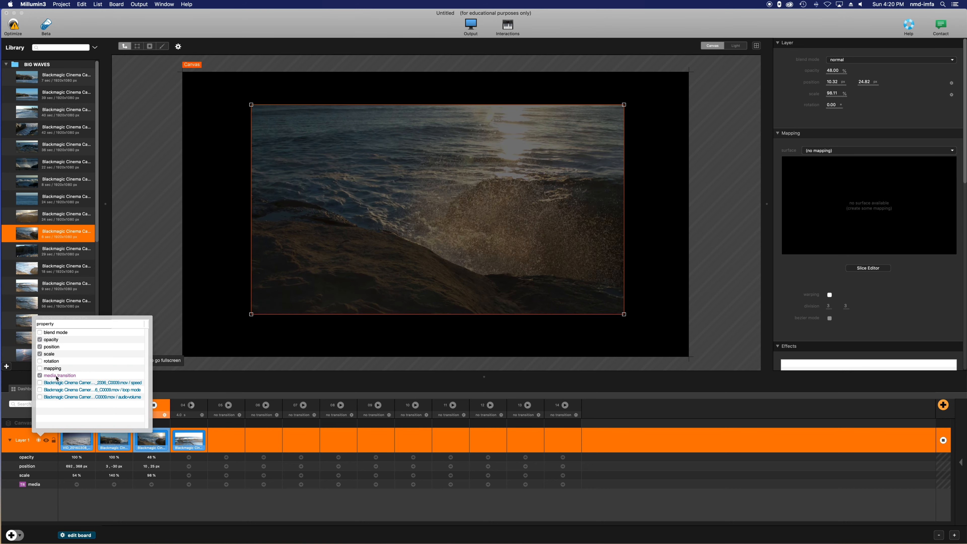
click(40, 376)
click(63, 384)
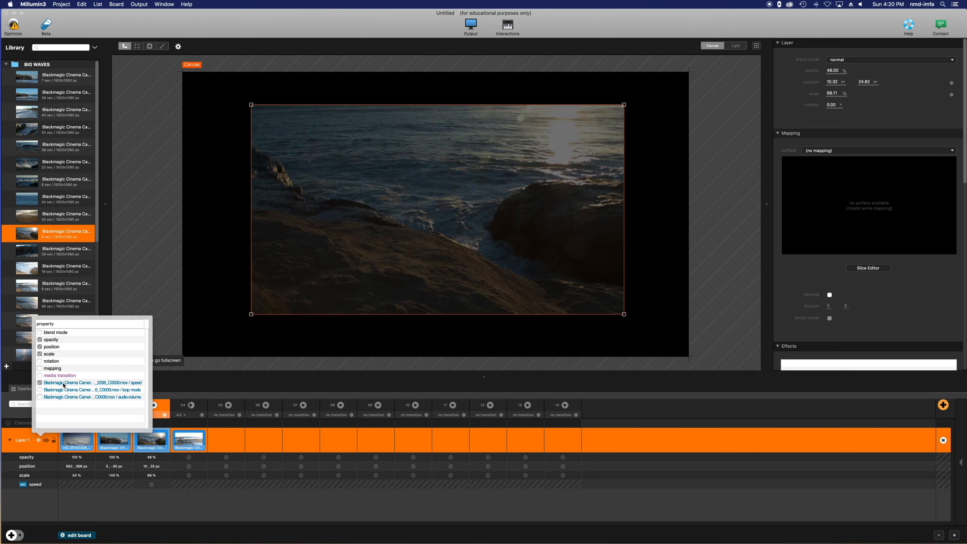
click(40, 383)
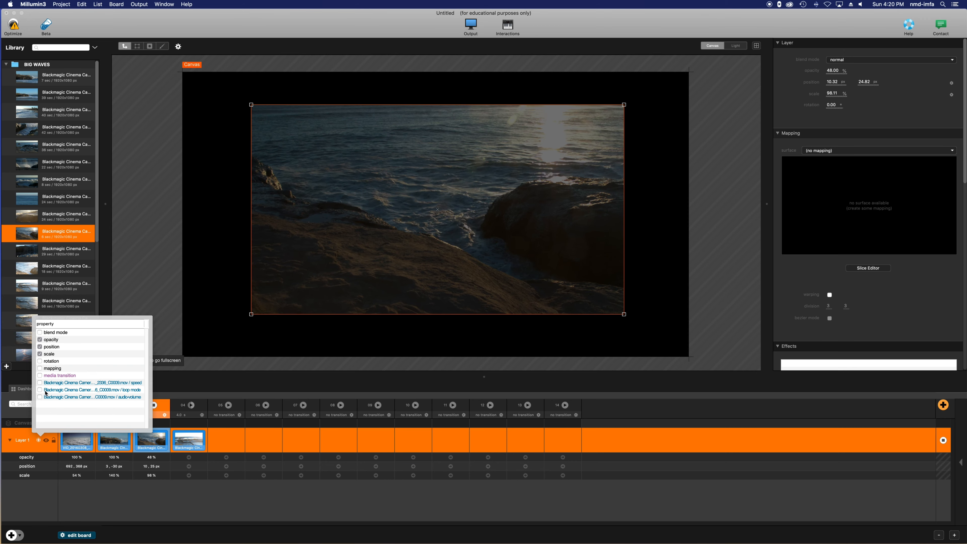
click(40, 390)
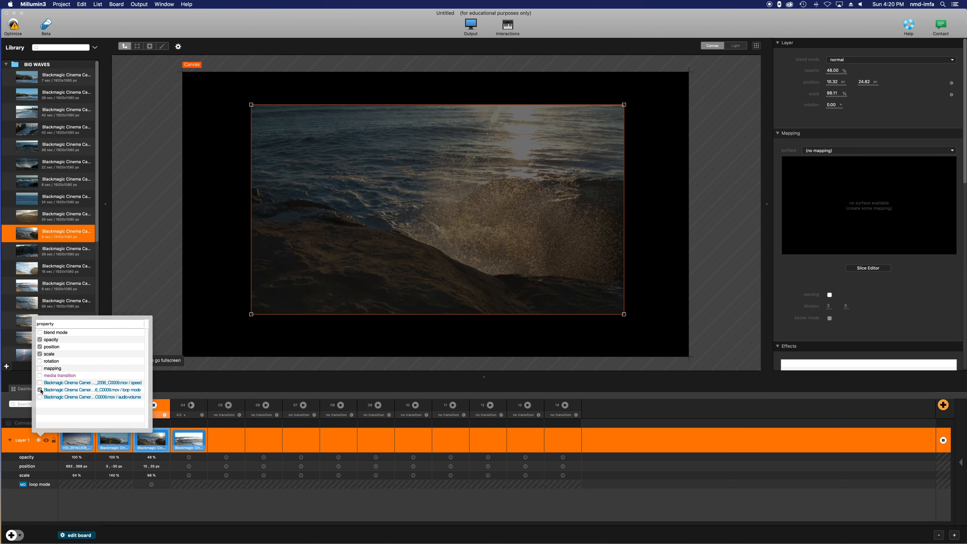
click(40, 390)
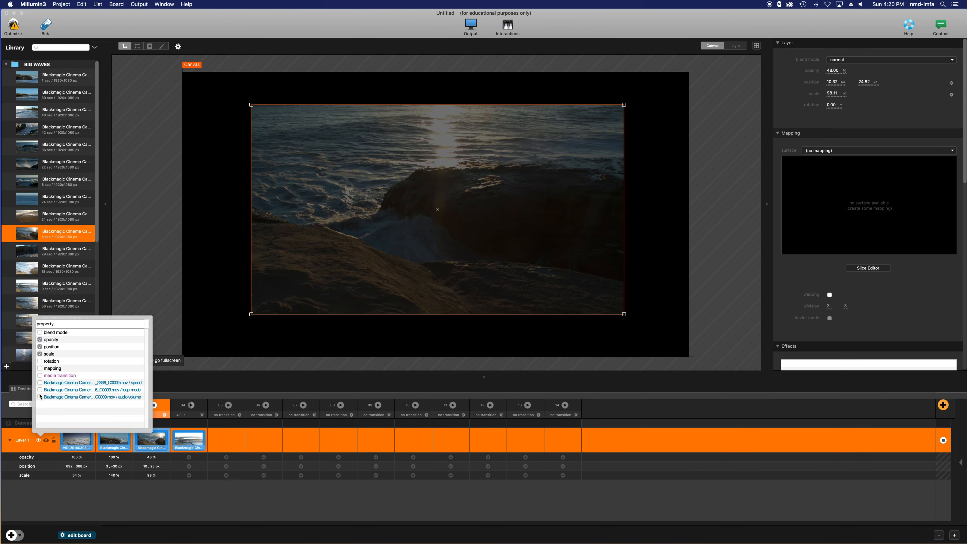
click(40, 397)
click(40, 396)
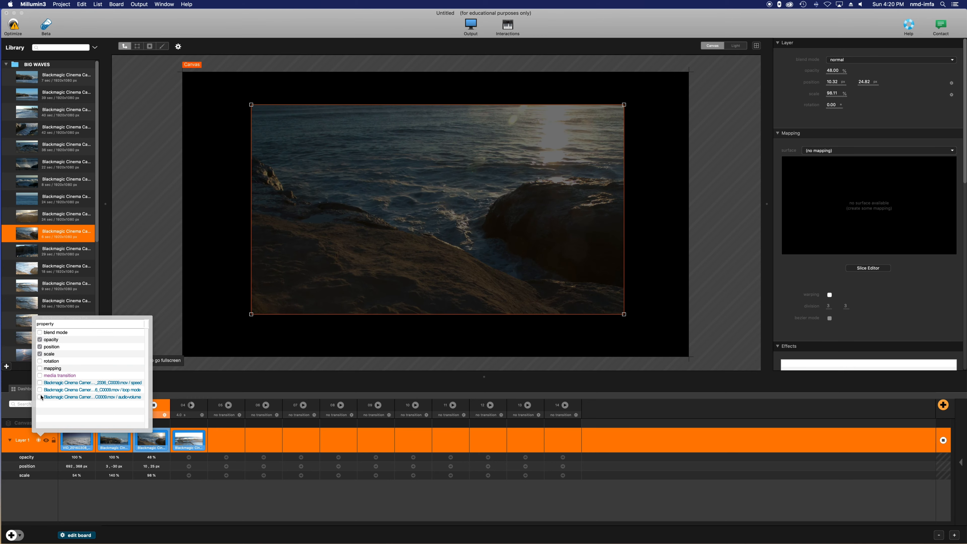
click(40, 390)
click(40, 390)
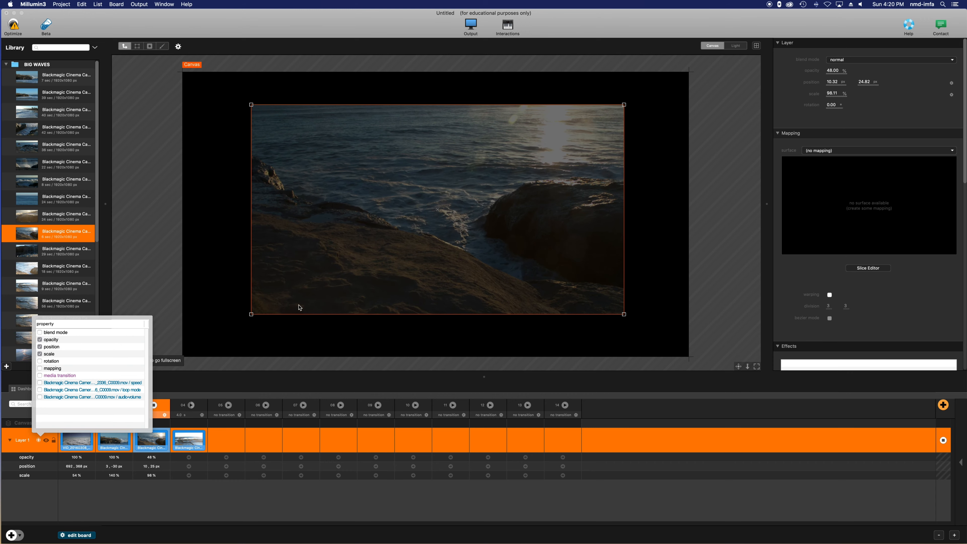
click(131, 486)
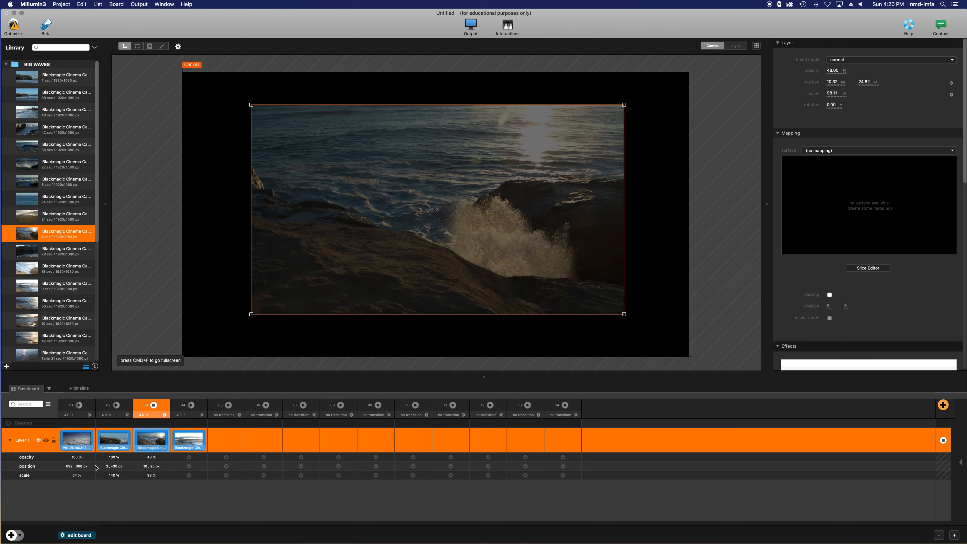
Step: Give column 01 the title "Cue #1" in its column settings
click(76, 416)
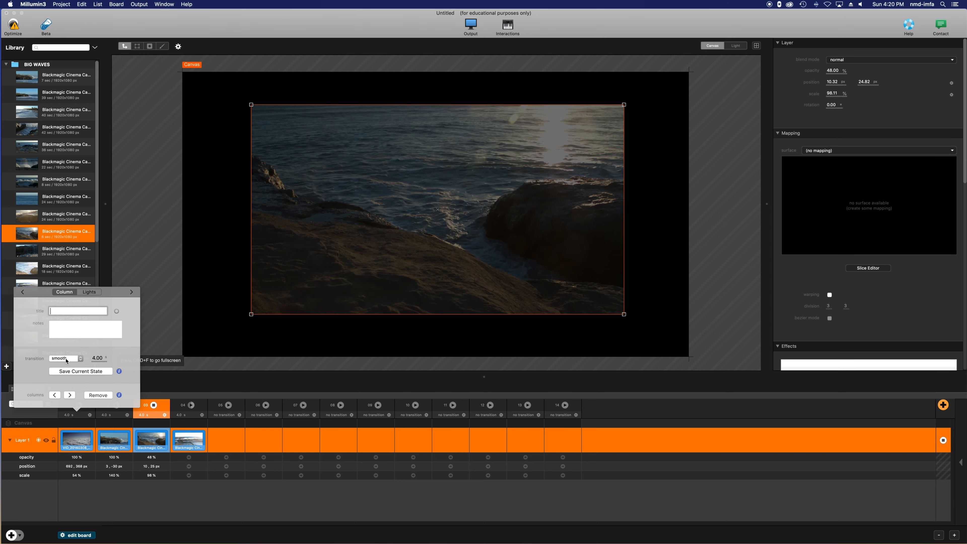
click(75, 333)
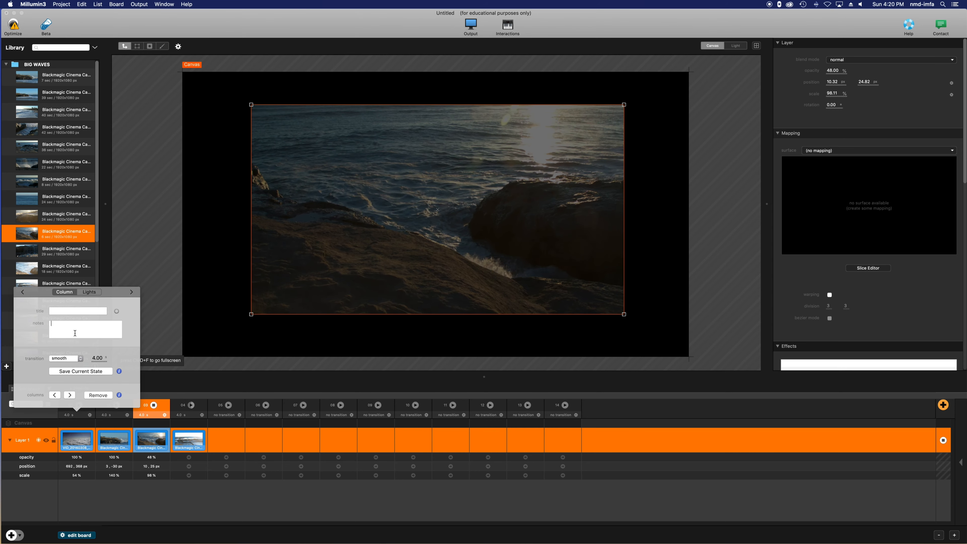
click(68, 311)
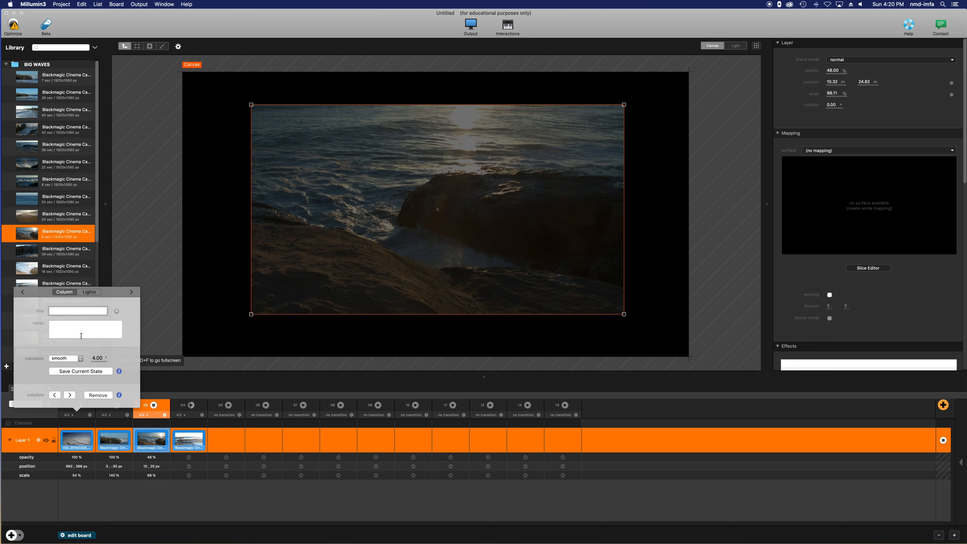
click(108, 516)
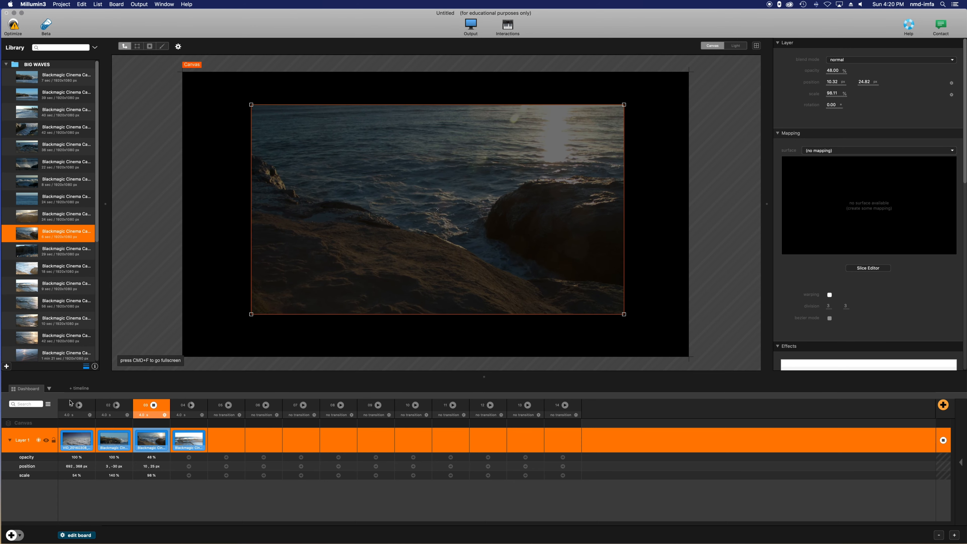
click(77, 418)
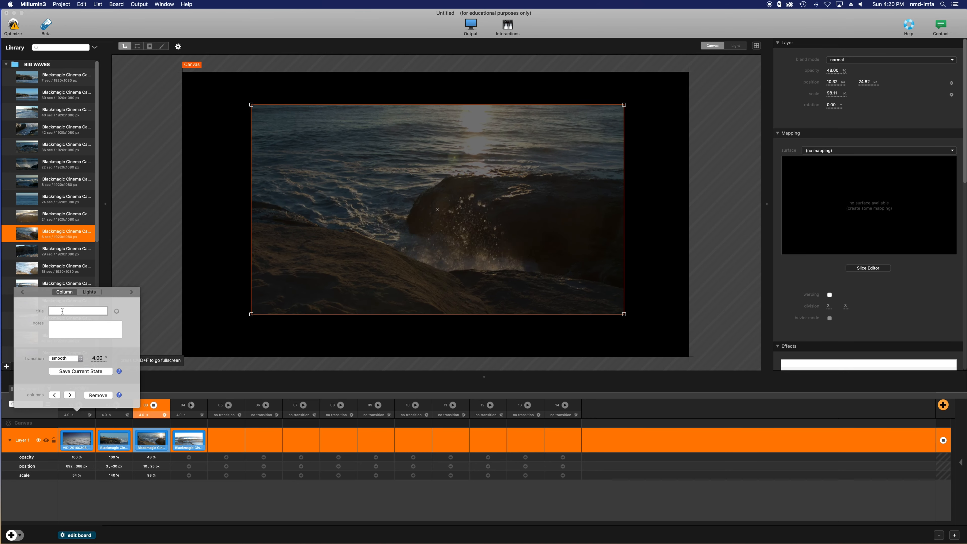
text(Cue #1)
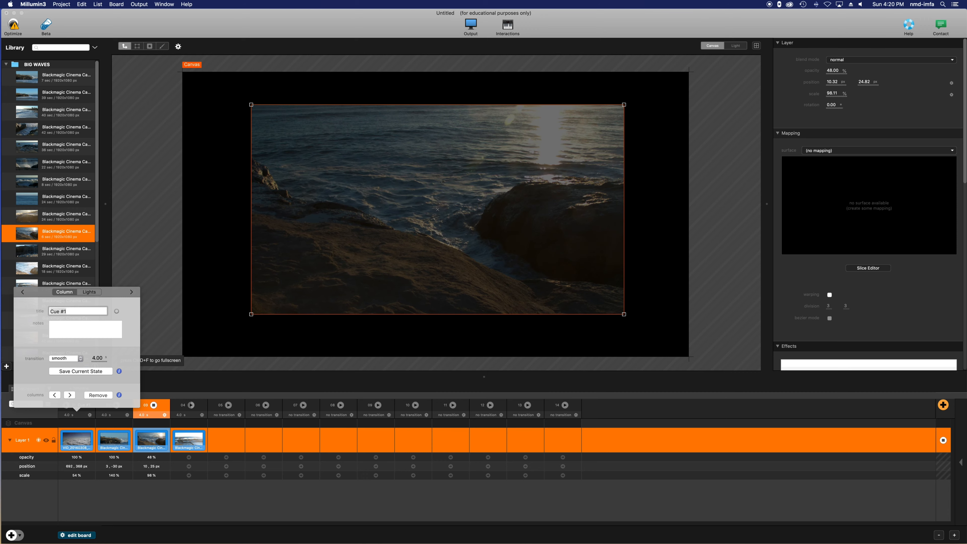
click(109, 506)
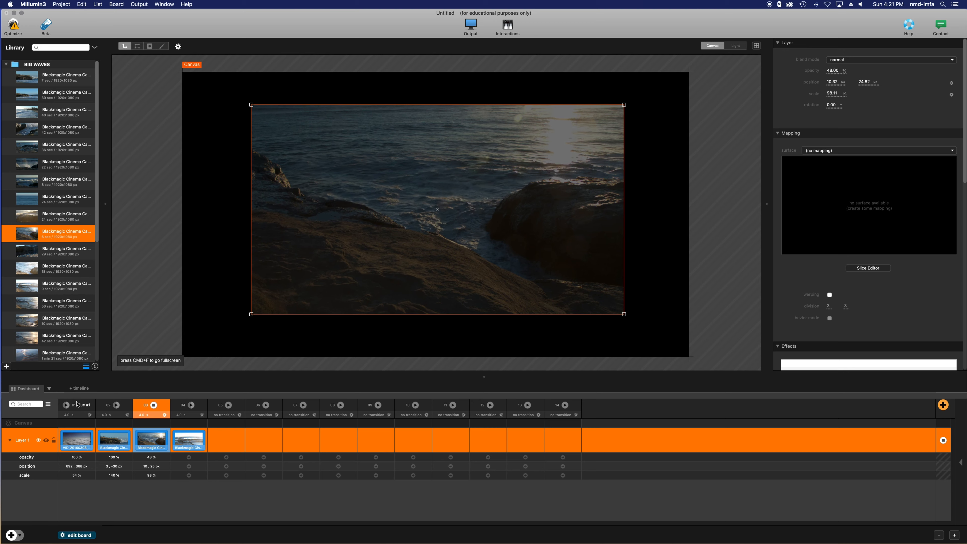
Step: Look through the Lights and Column settings of the Cue #1 column
click(81, 415)
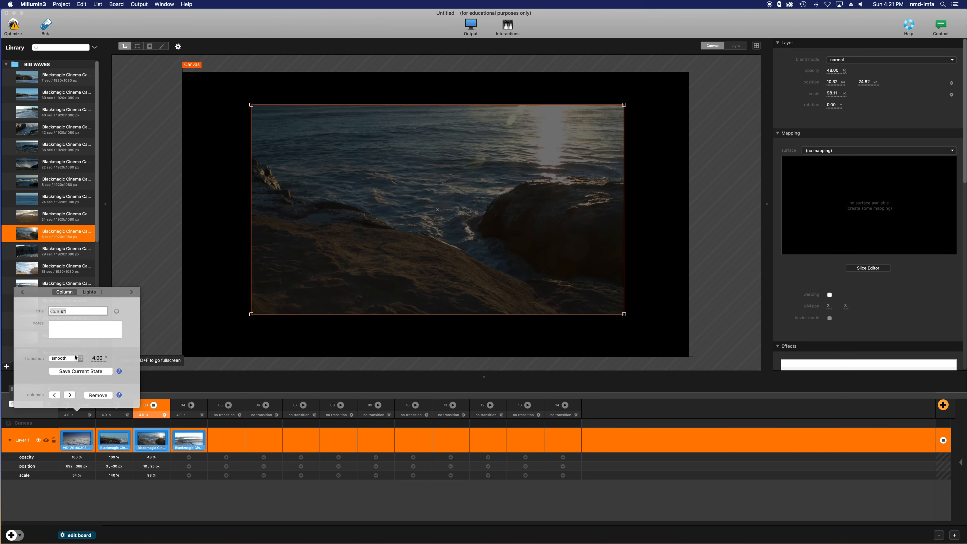
click(86, 292)
click(69, 294)
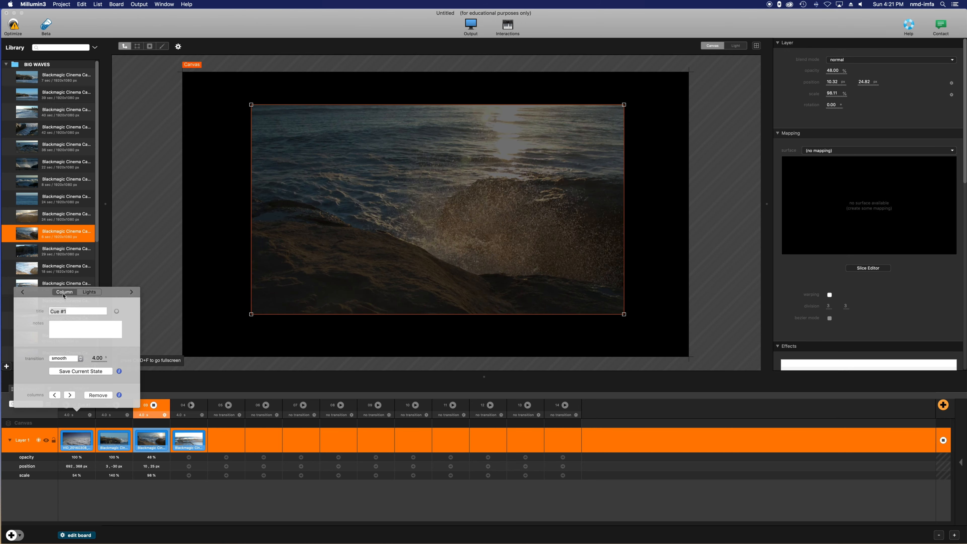
click(160, 328)
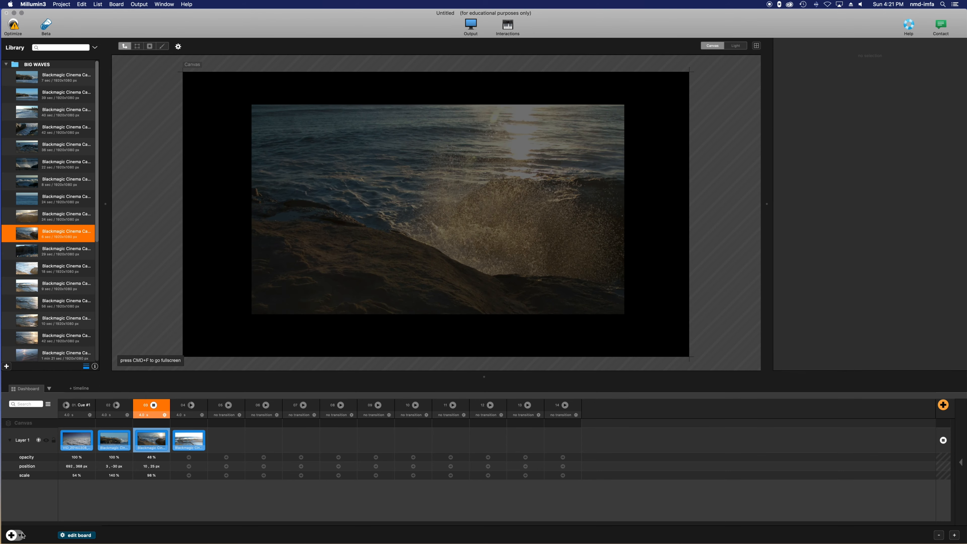
Step: Add a Copy Layer that continuously copies the content of Layer 1
click(27, 446)
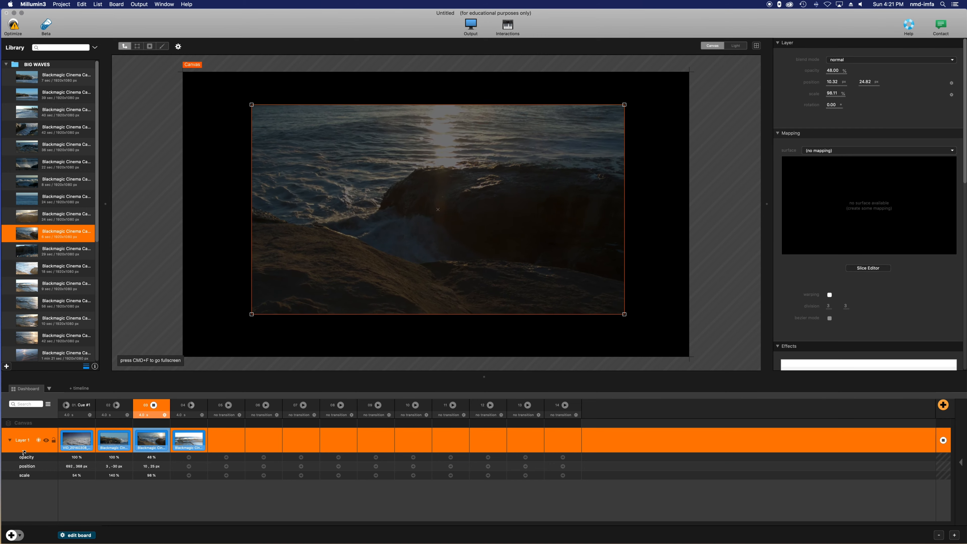
click(21, 535)
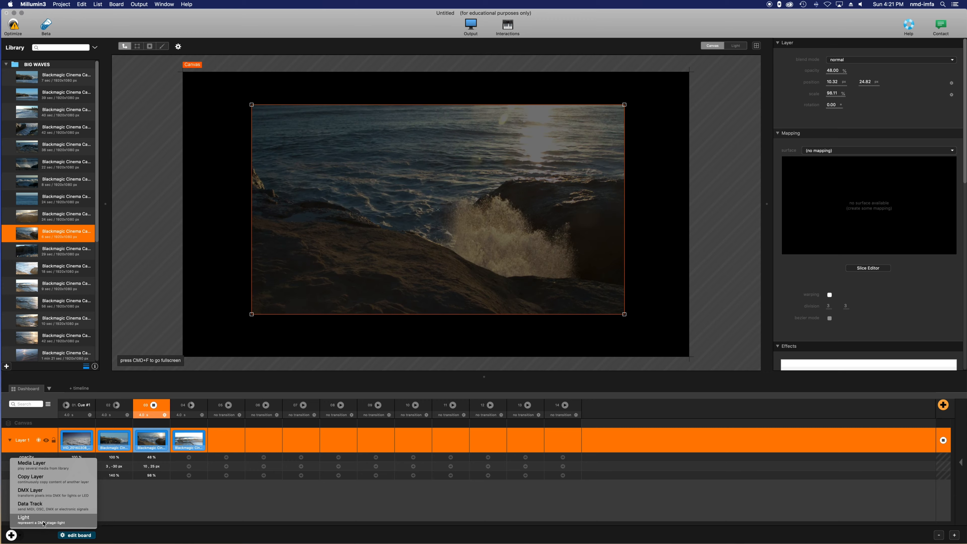
click(53, 480)
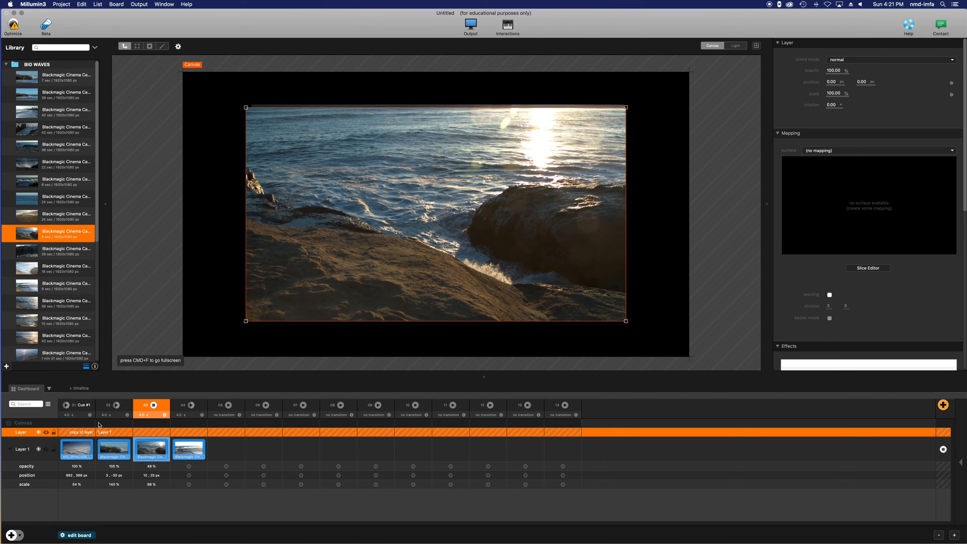
Step: Move the copy layer off Layer 1 to the canvas's right edge, at about 1974, 28 px
scroll(383, 292, up, 1)
scroll(382, 292, down, 5)
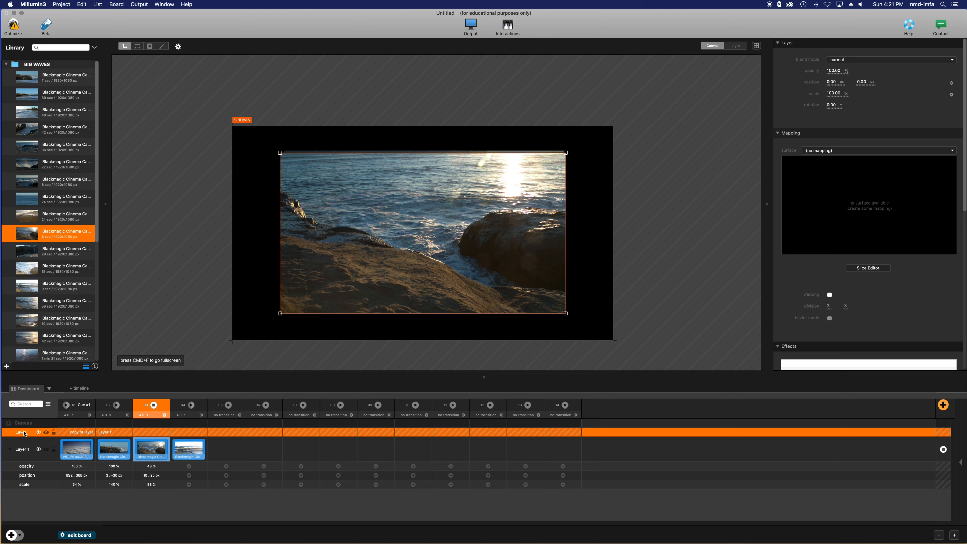
drag(363, 274, 552, 267)
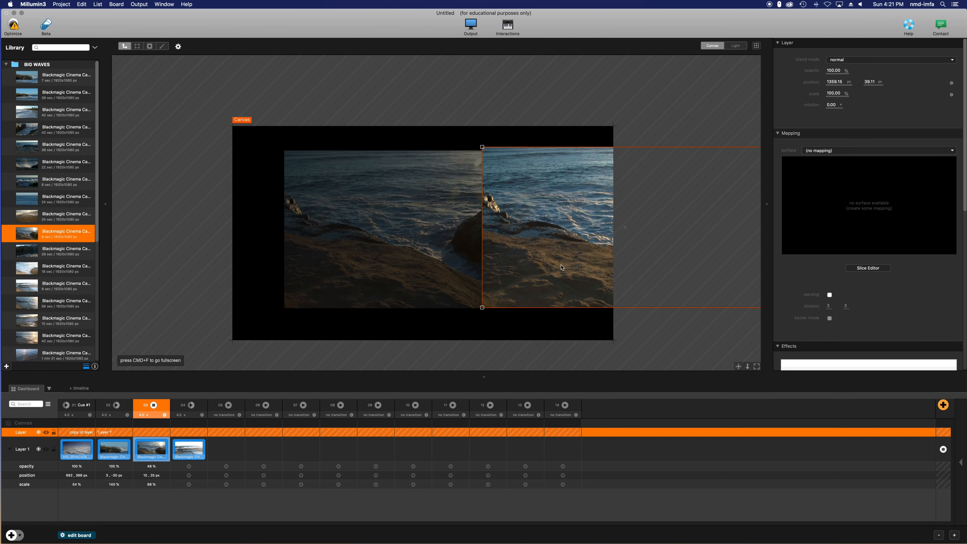
drag(639, 266, 643, 267)
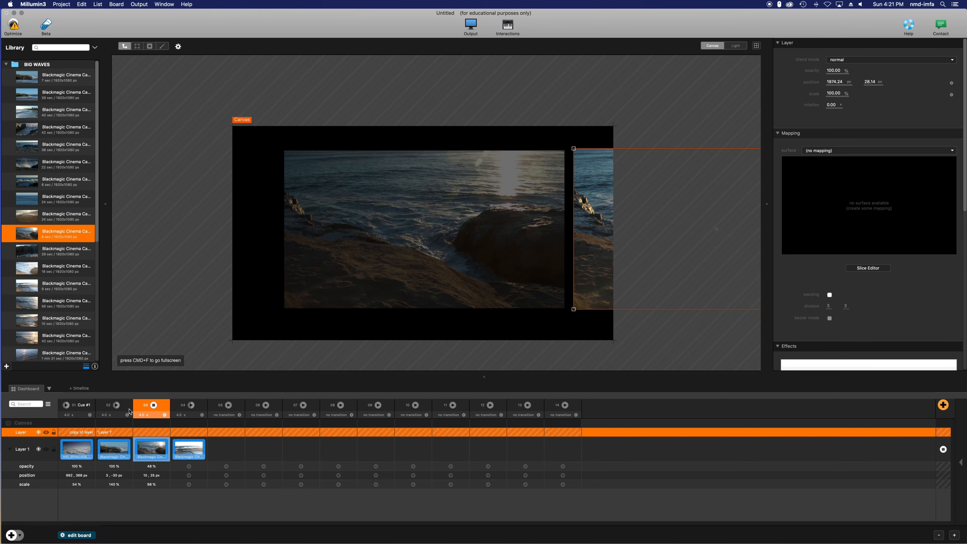
Step: Launch columns 02 and 03 in turn to preview the copy layer's content, and check which properties it can store
click(116, 405)
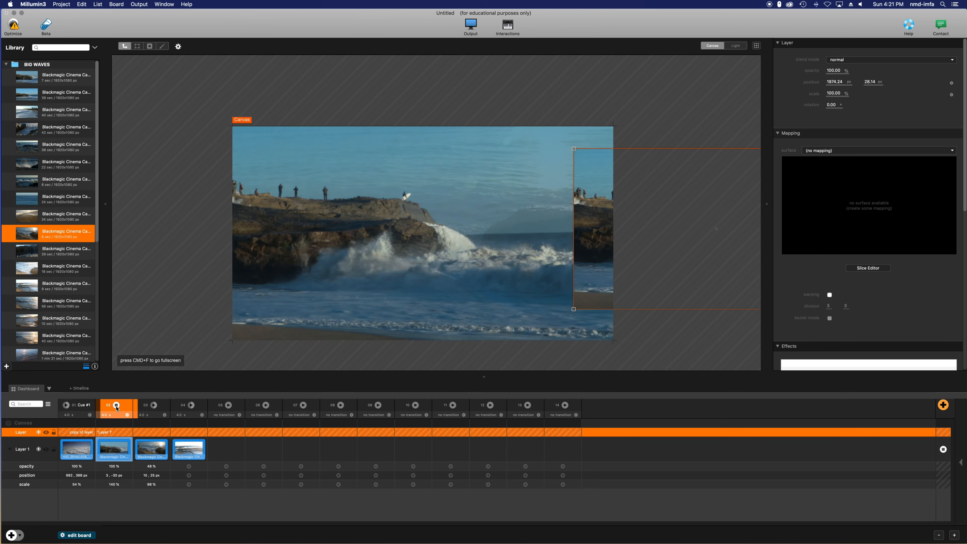
click(108, 424)
click(103, 432)
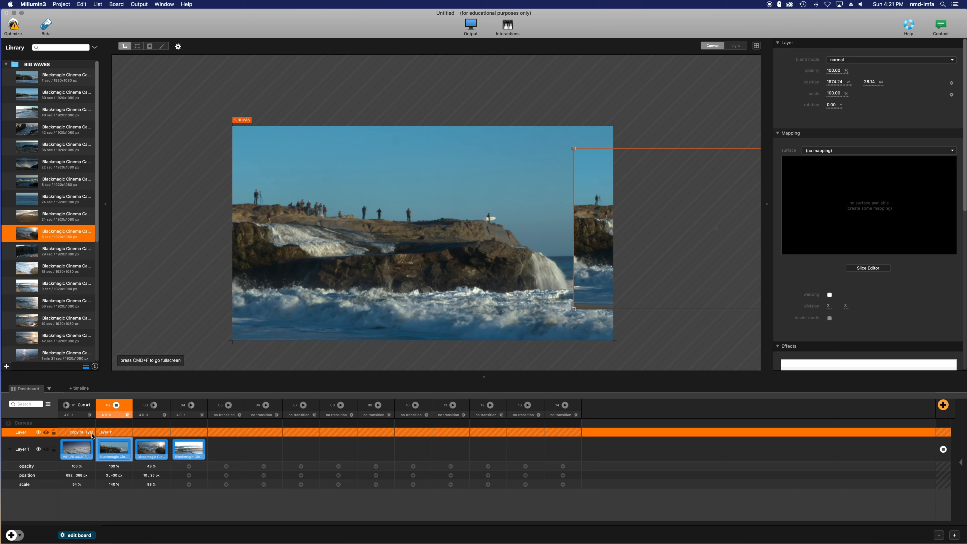
click(38, 432)
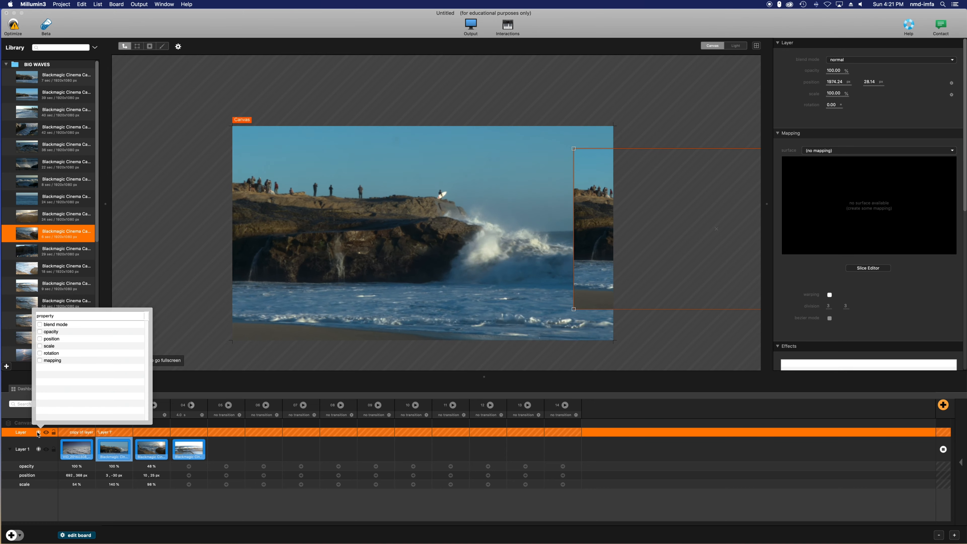
click(35, 508)
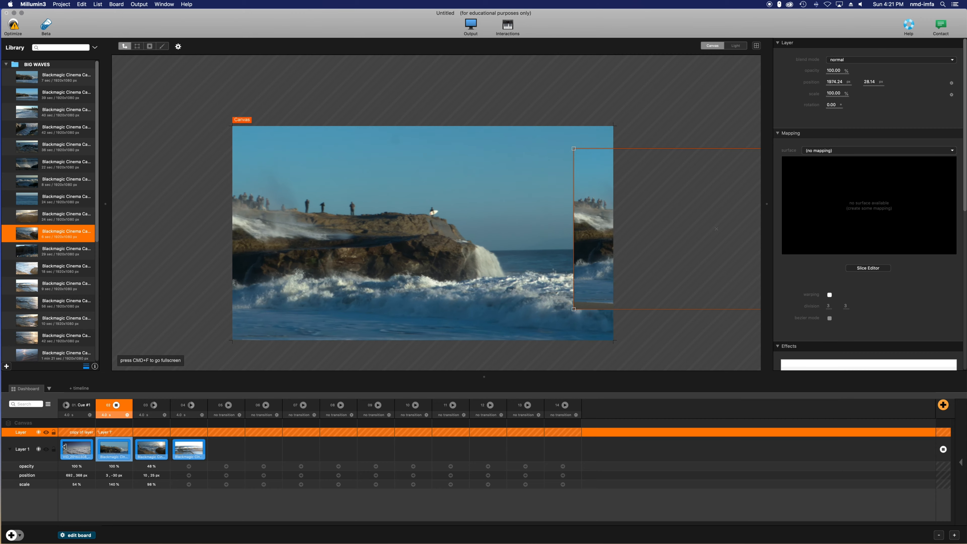
click(153, 405)
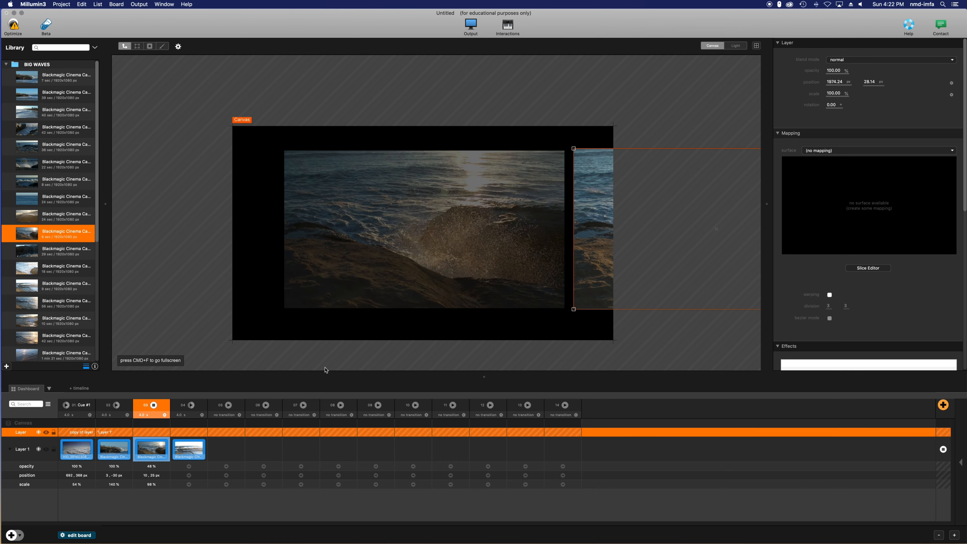
Step: Select the copy layer with Layer 1, shift both leftward until the copy is at about 1035, 5 px, and launch column 02
click(715, 318)
click(604, 263)
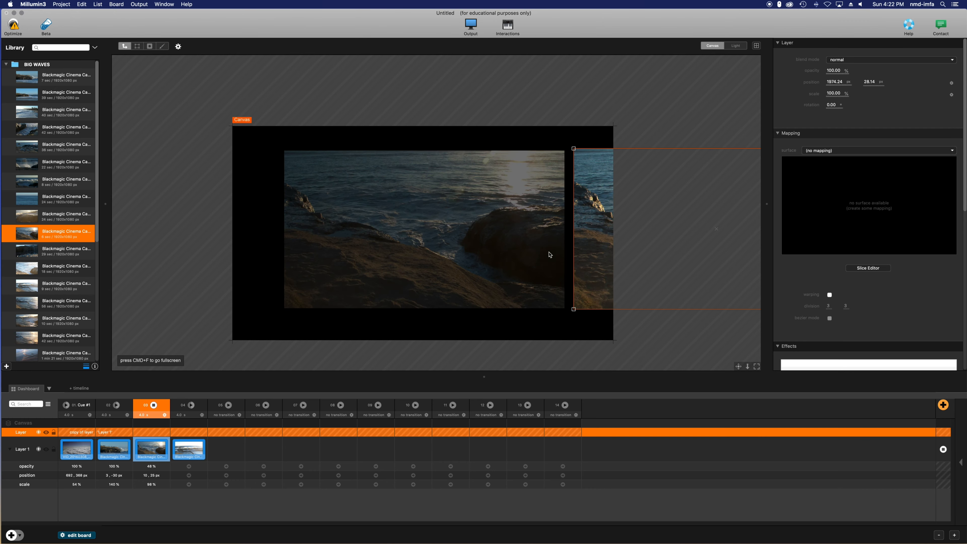
click(503, 249)
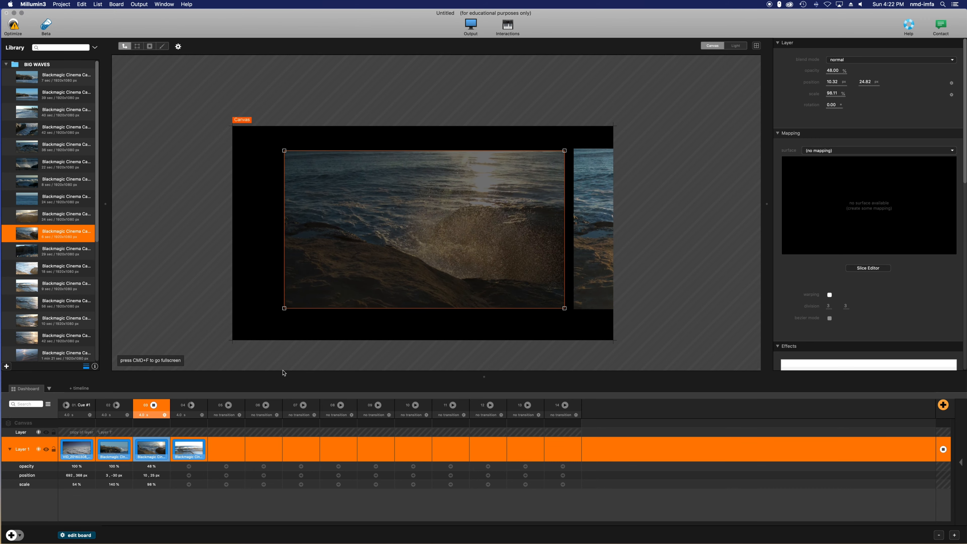
click(590, 284)
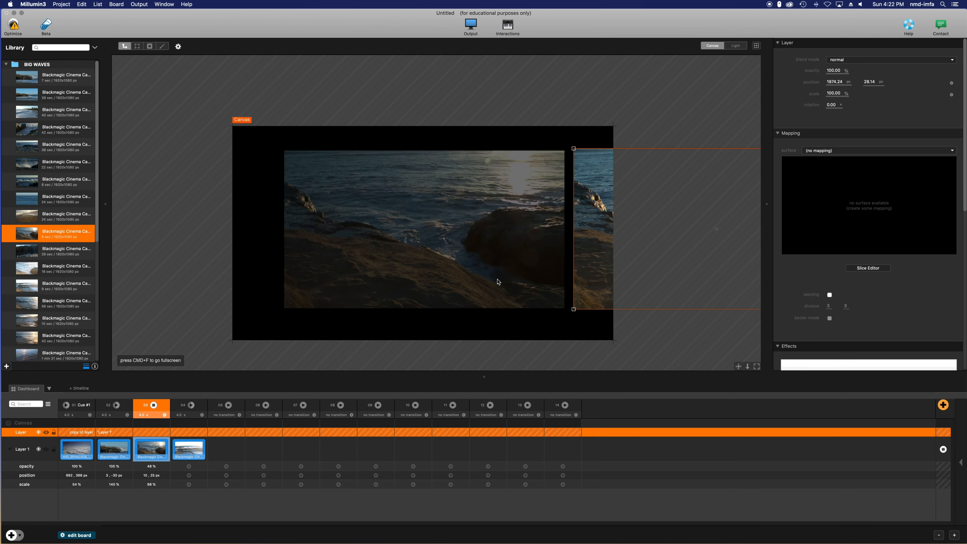
shift+click(497, 281)
drag(497, 282, 358, 286)
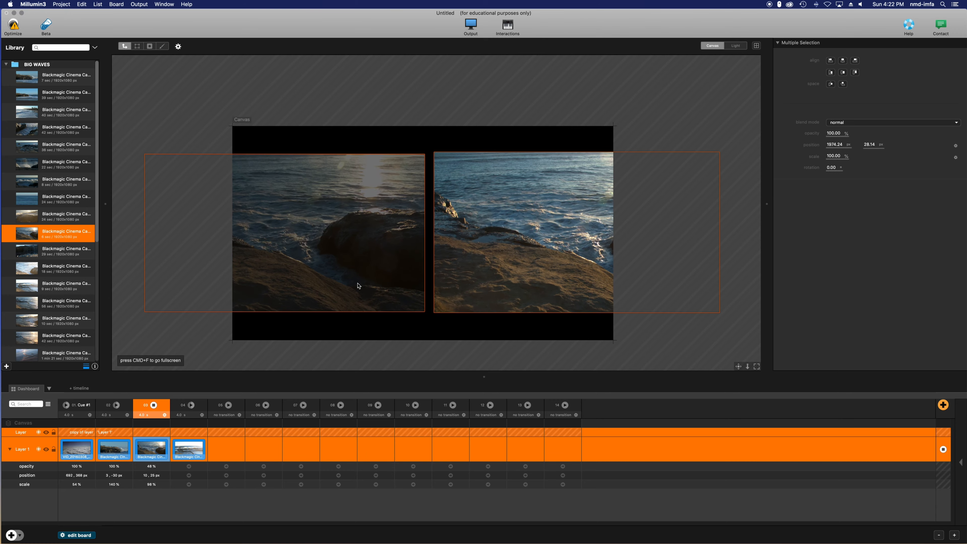
click(118, 405)
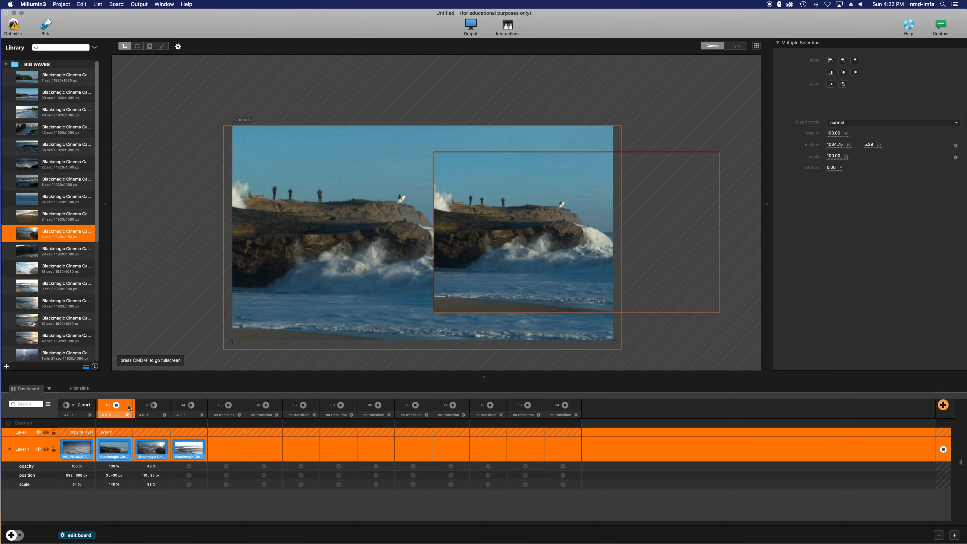
Step: Launch column 03, and delete the copy layer from the dashboard
click(154, 405)
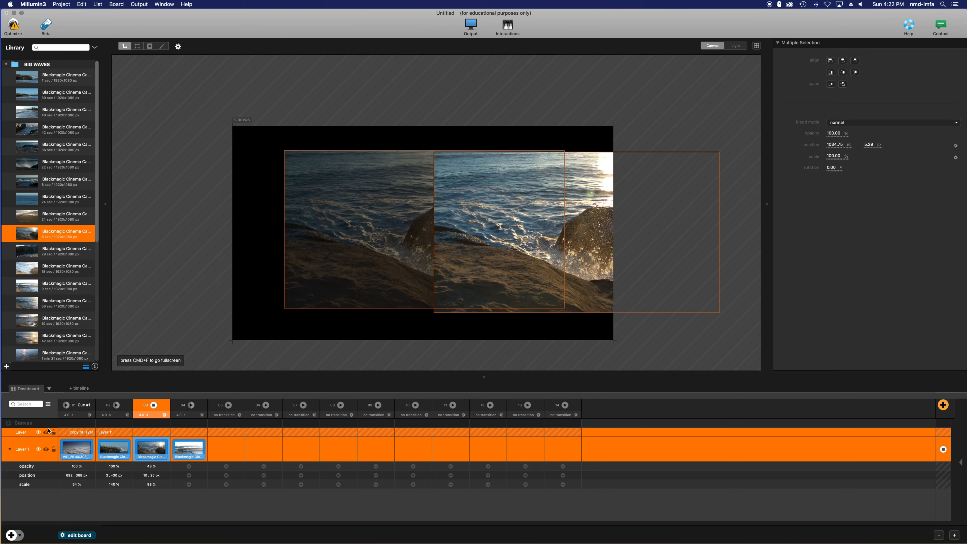
click(21, 536)
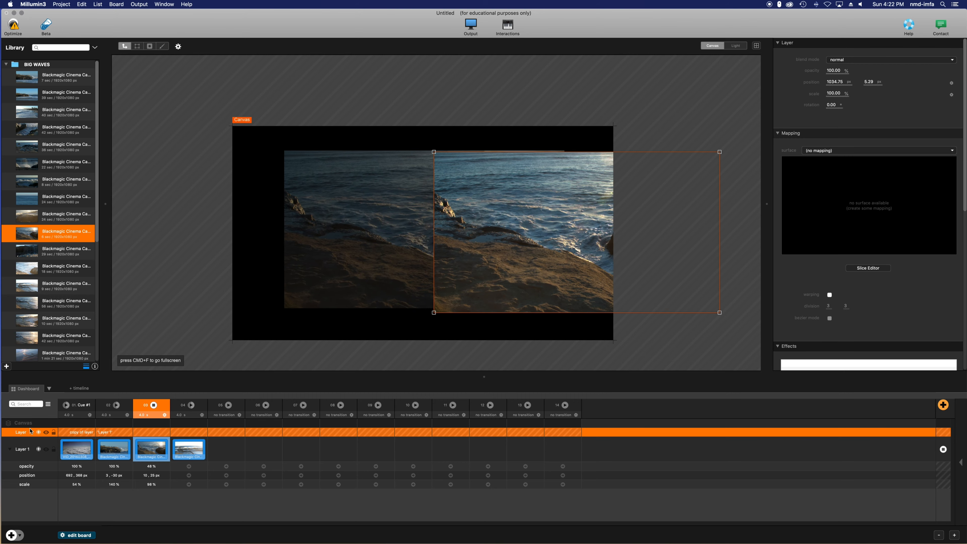
key(Delete)
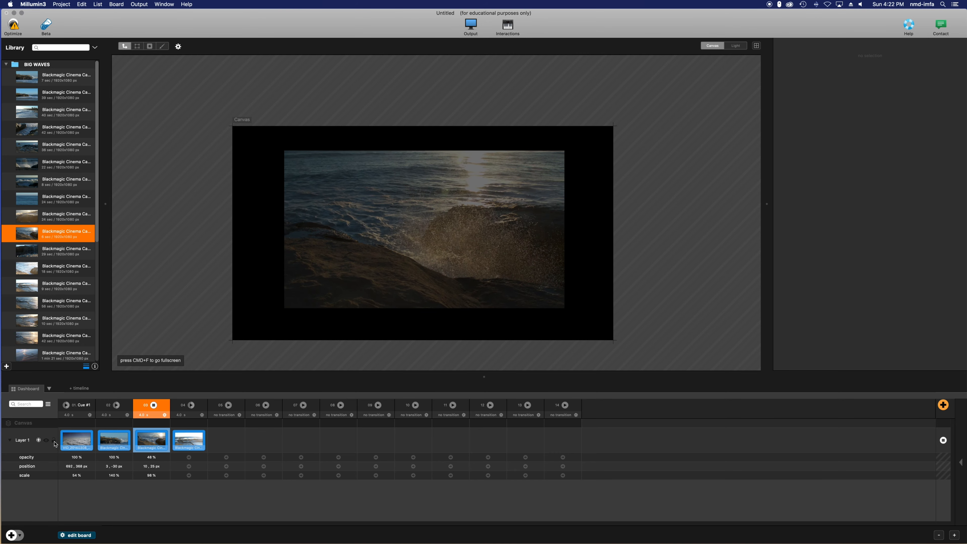
Step: Collapse and re-expand Layer 1's stored properties, and switch board editing off and back on
click(10, 441)
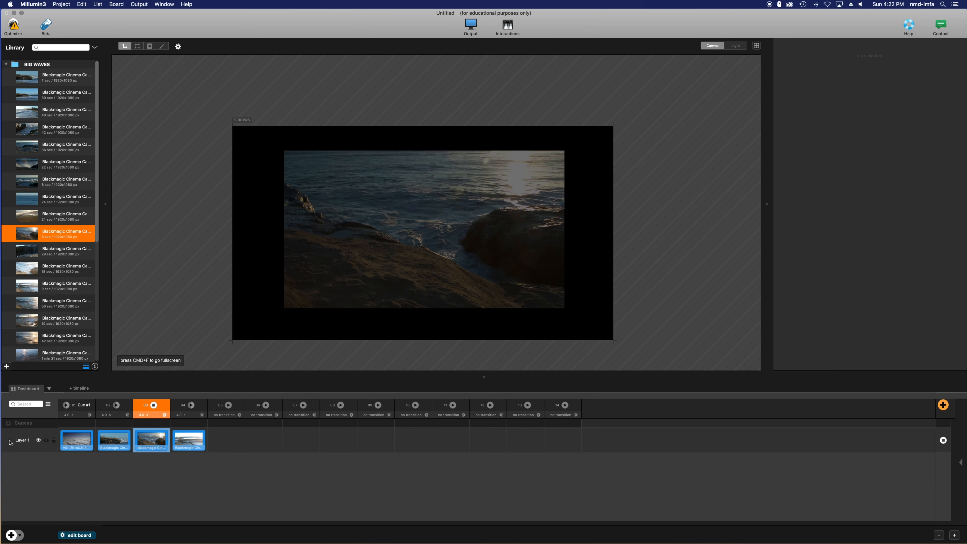
click(10, 441)
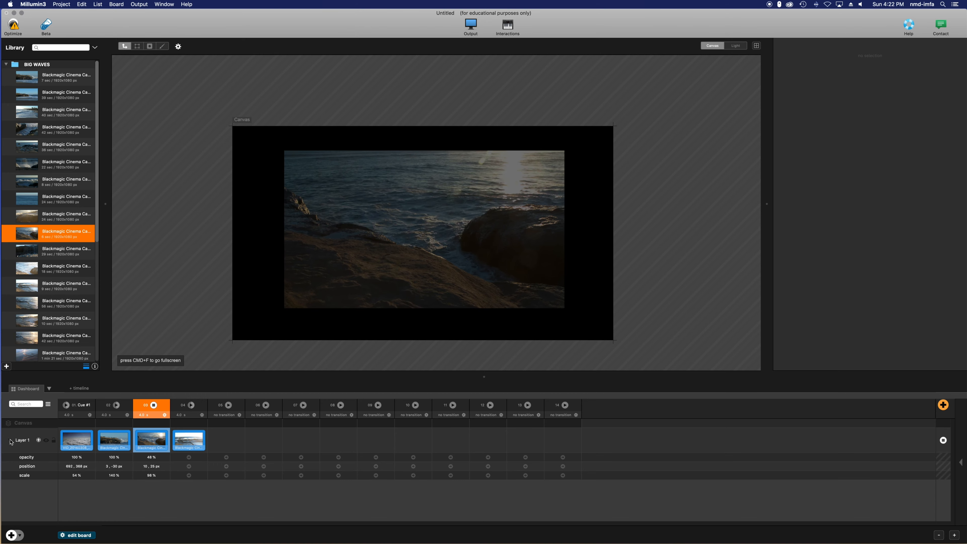
click(73, 535)
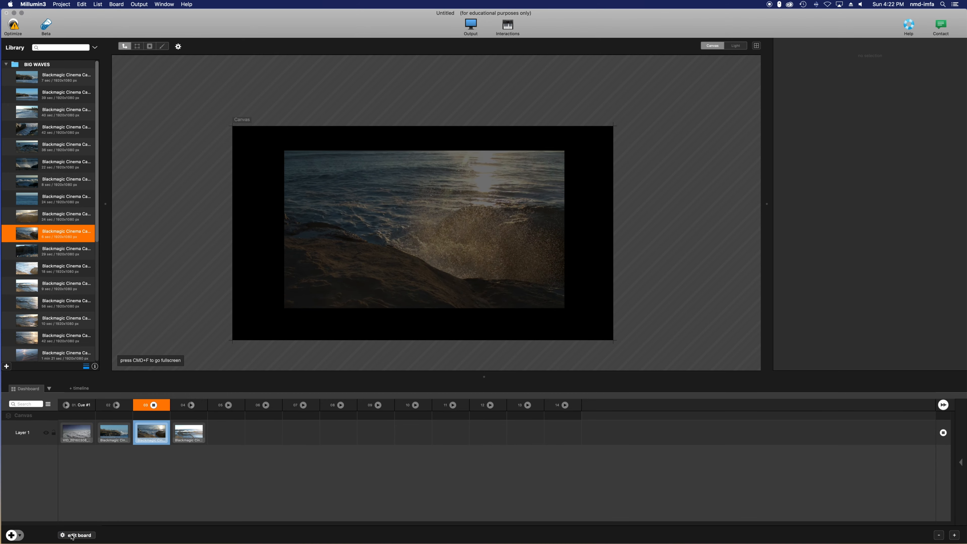
click(73, 536)
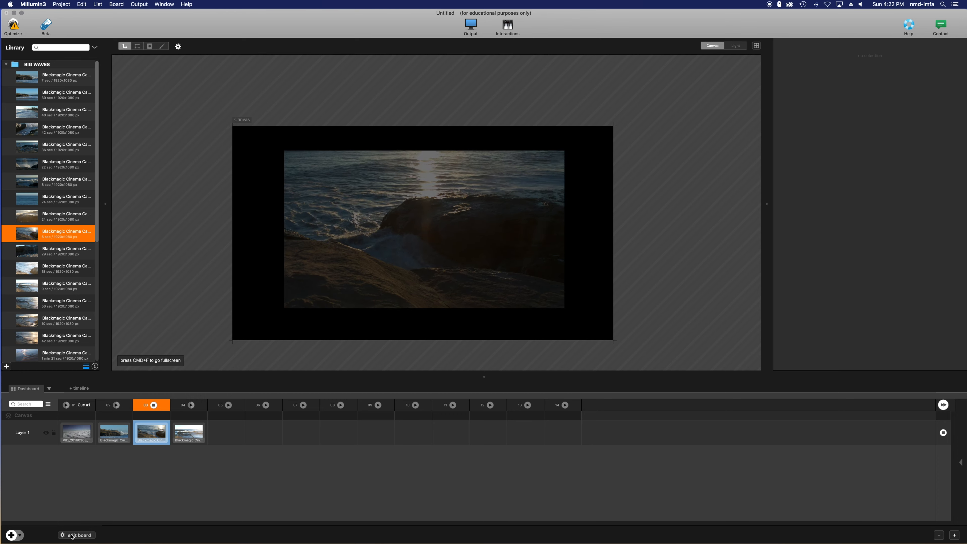
click(72, 536)
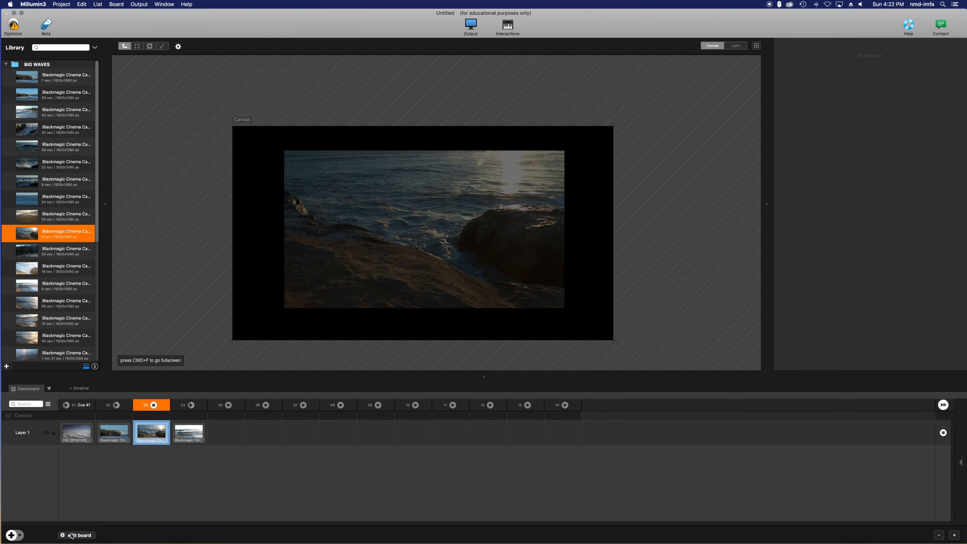
click(71, 536)
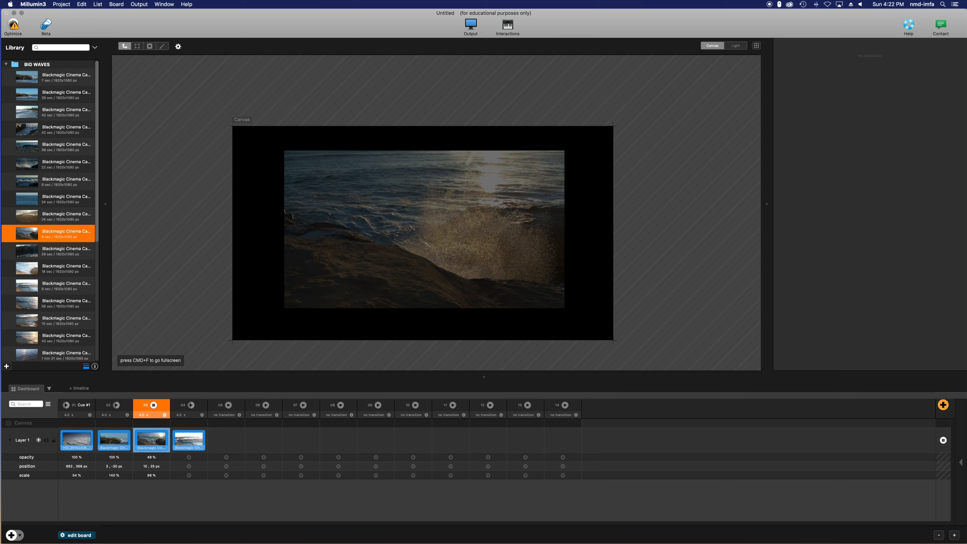
Step: Add five new empty columns at the end of the dashboard
click(943, 405)
click(944, 406)
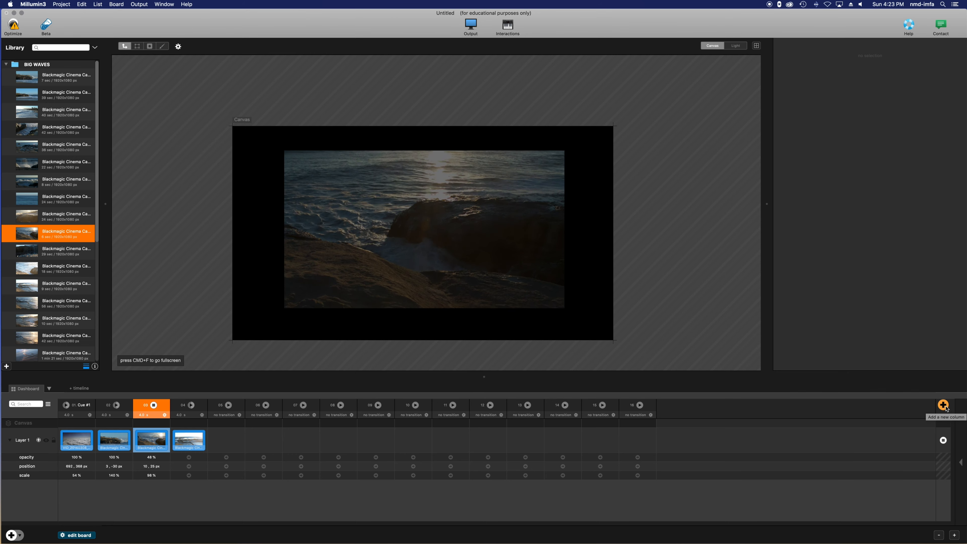
click(943, 405)
click(943, 405)
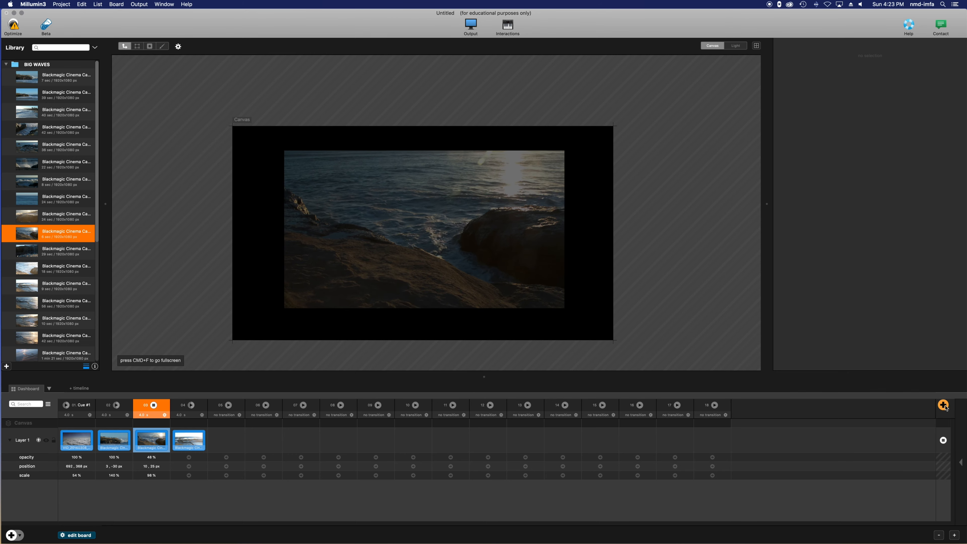
click(943, 405)
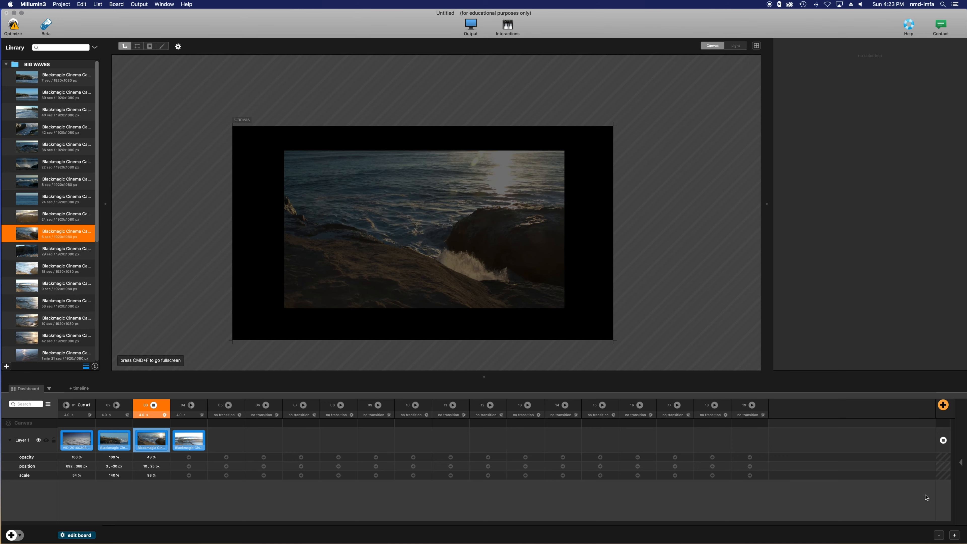
Step: Try narrower and wider dashboard columns, ending one size wider than the original width
click(955, 535)
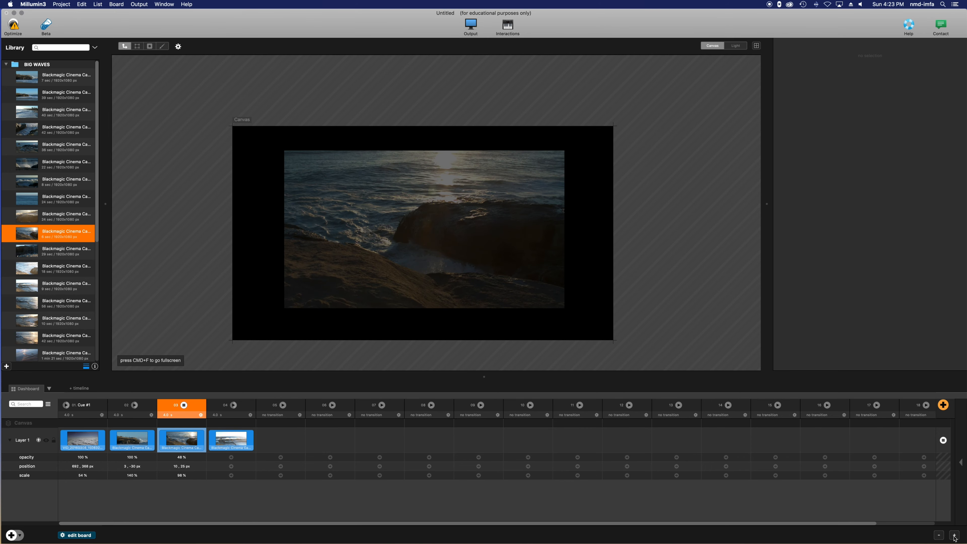
click(939, 536)
click(940, 536)
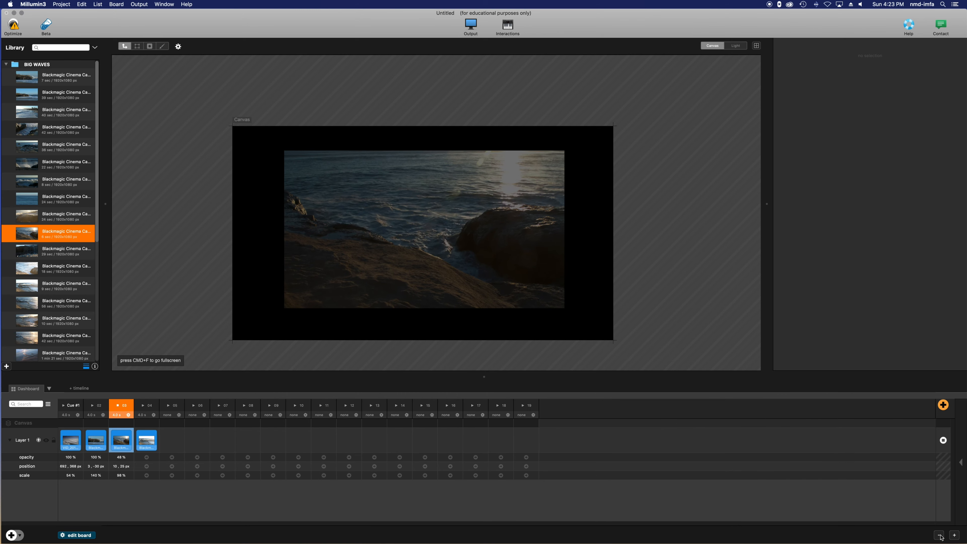
click(955, 535)
click(955, 535)
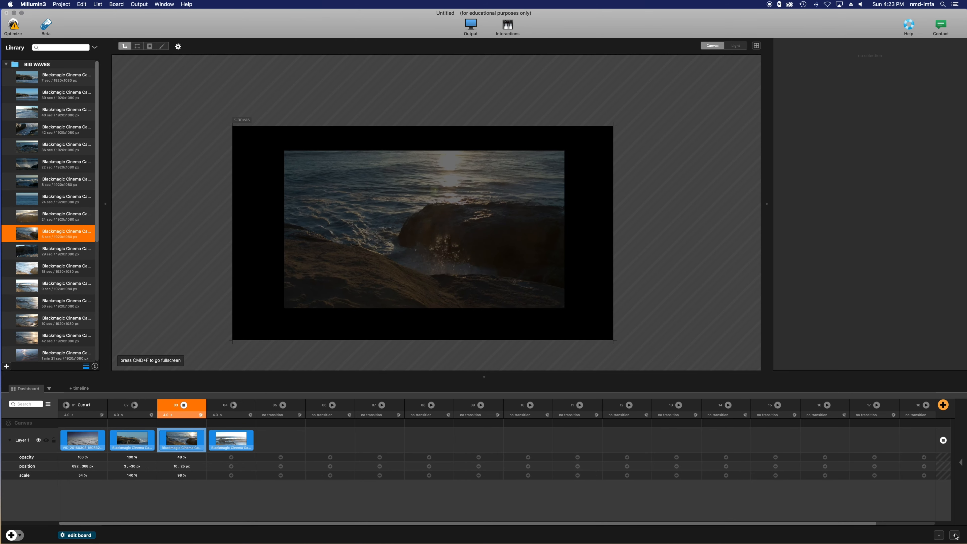
Step: Stop the media playing on Layer 1 and launch column 02
click(943, 441)
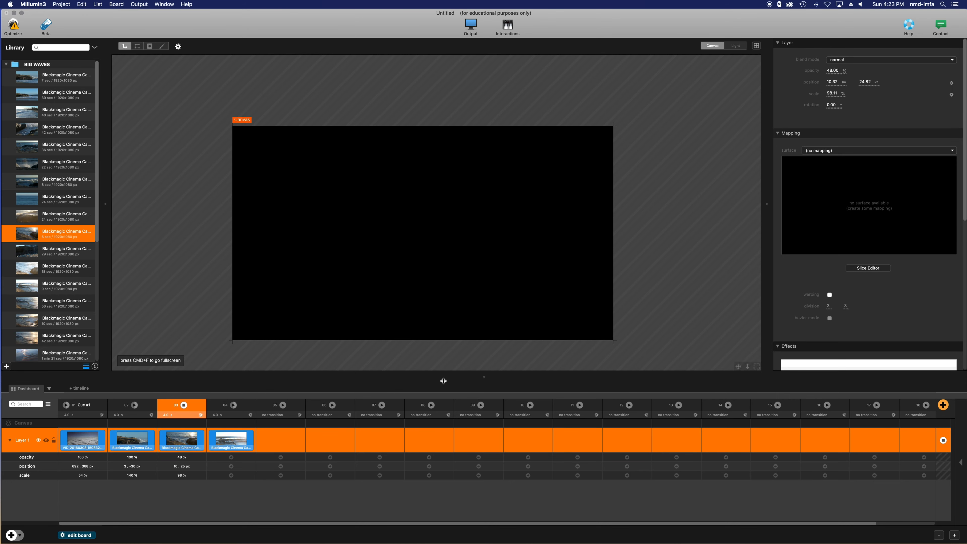
click(134, 406)
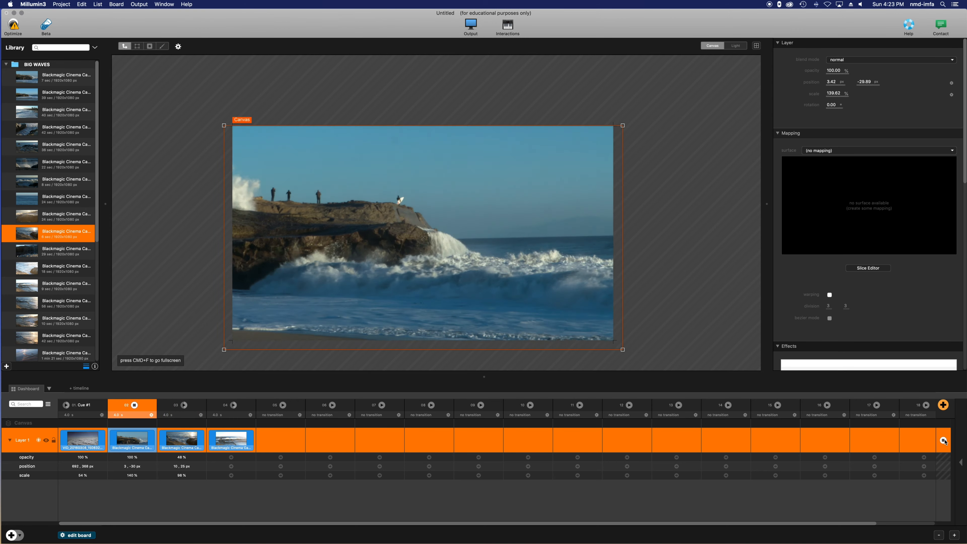
Step: Reveal the dashboard's Time section, and view the Cues list in the Monitor before closing it
click(961, 462)
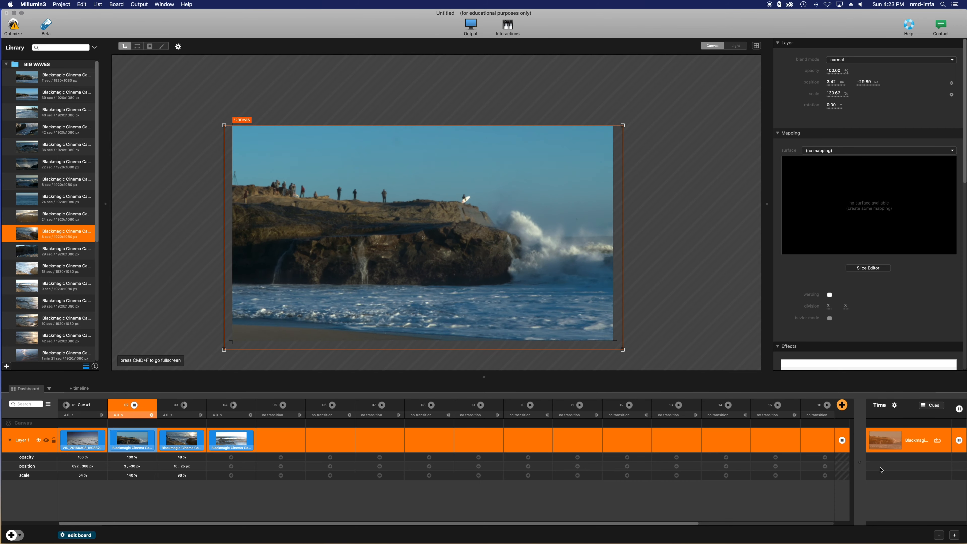
drag(874, 459, 941, 458)
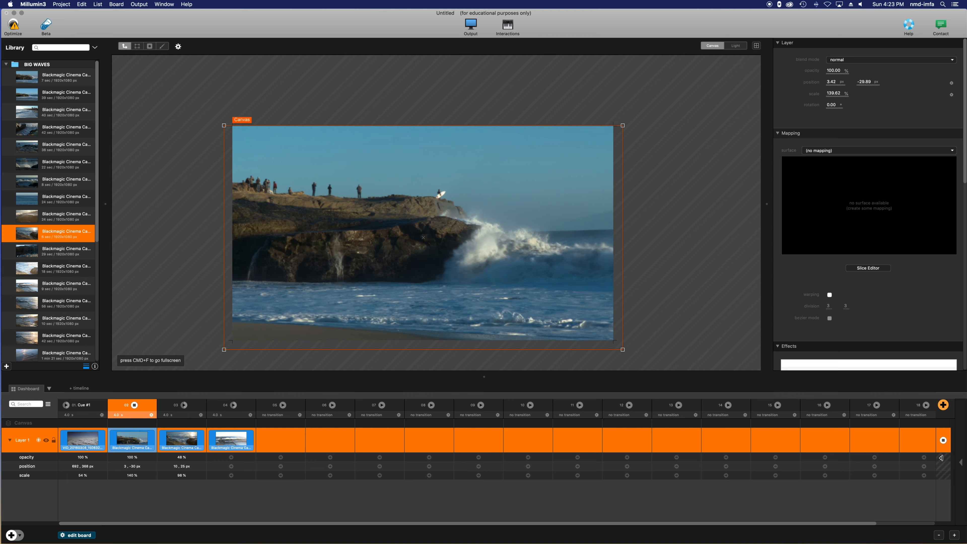
click(959, 462)
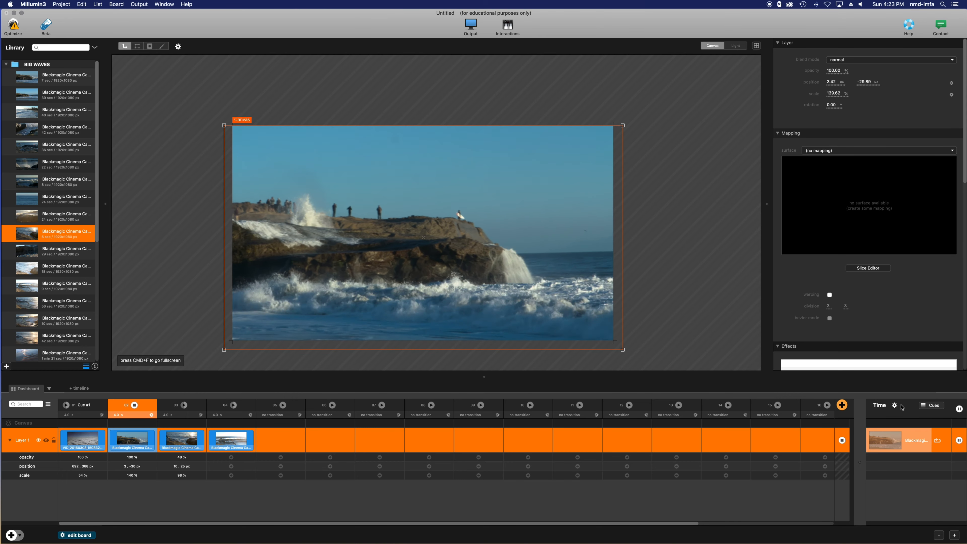
click(932, 406)
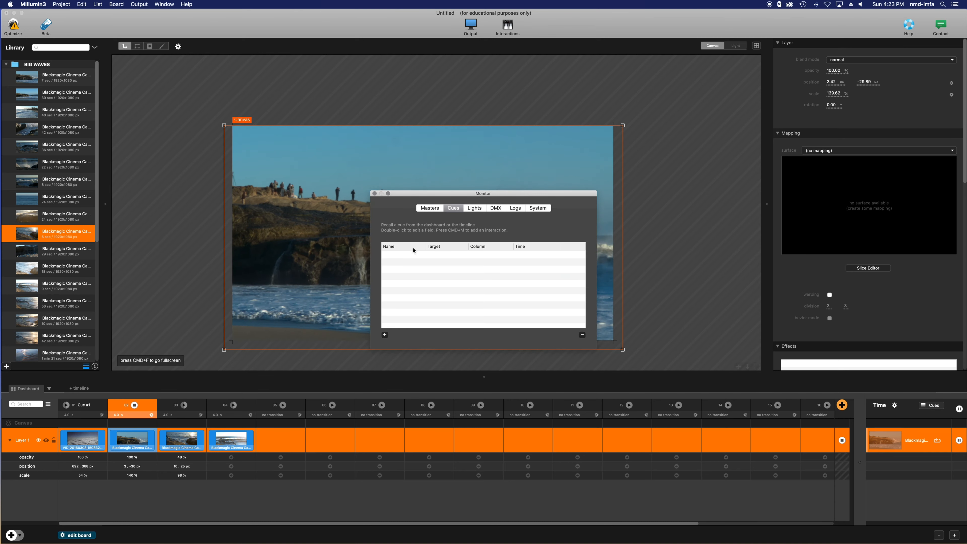
click(375, 194)
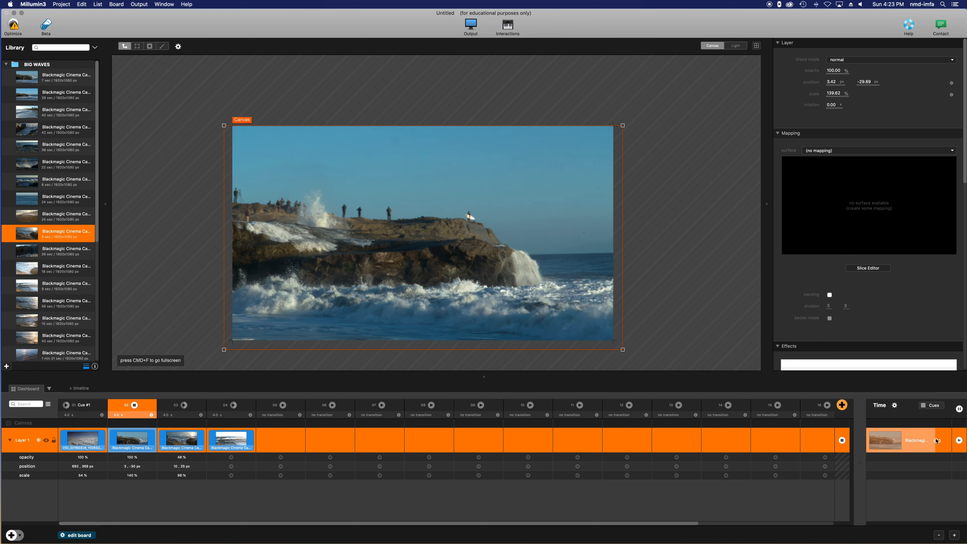
Step: Launch column 03, try the Time elapsed counter for the playing media, and set the counter to Time remaining
click(895, 405)
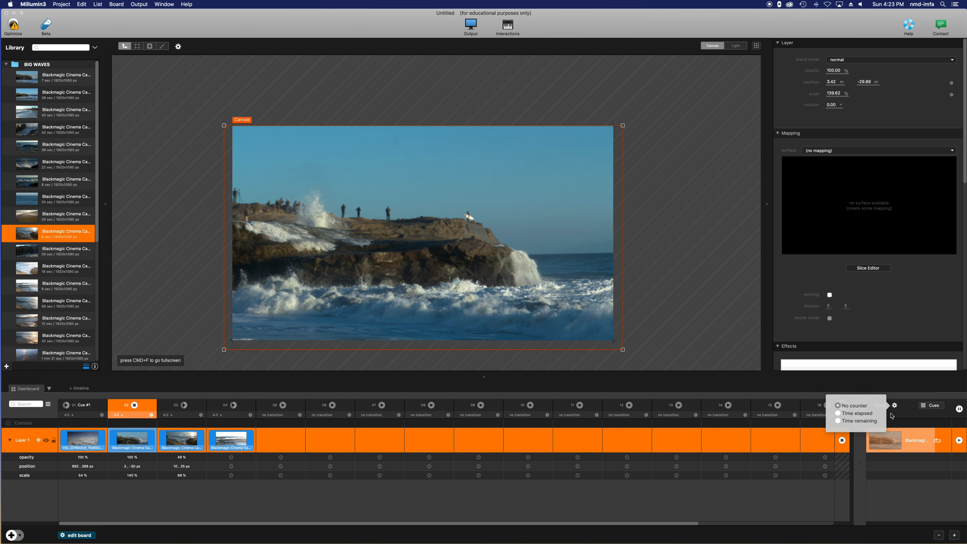
click(905, 418)
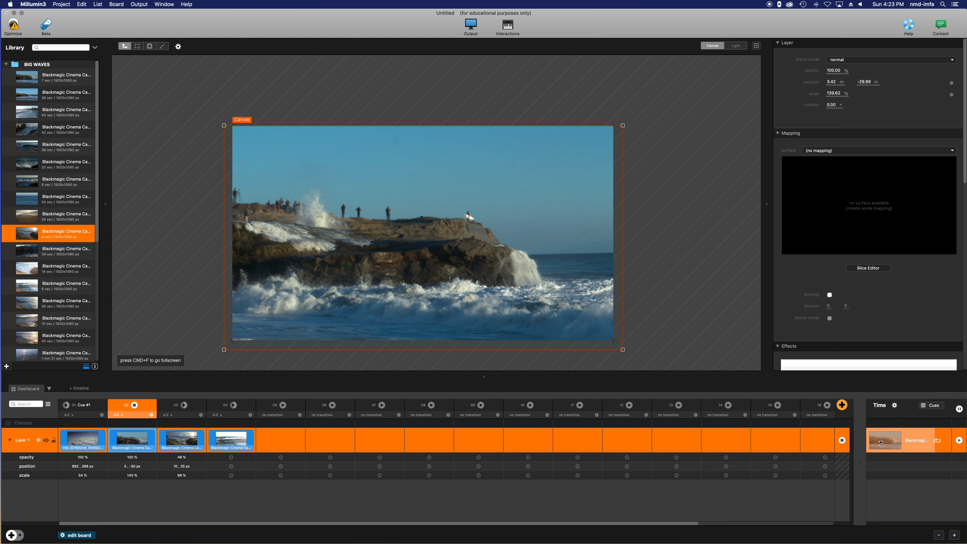
click(184, 405)
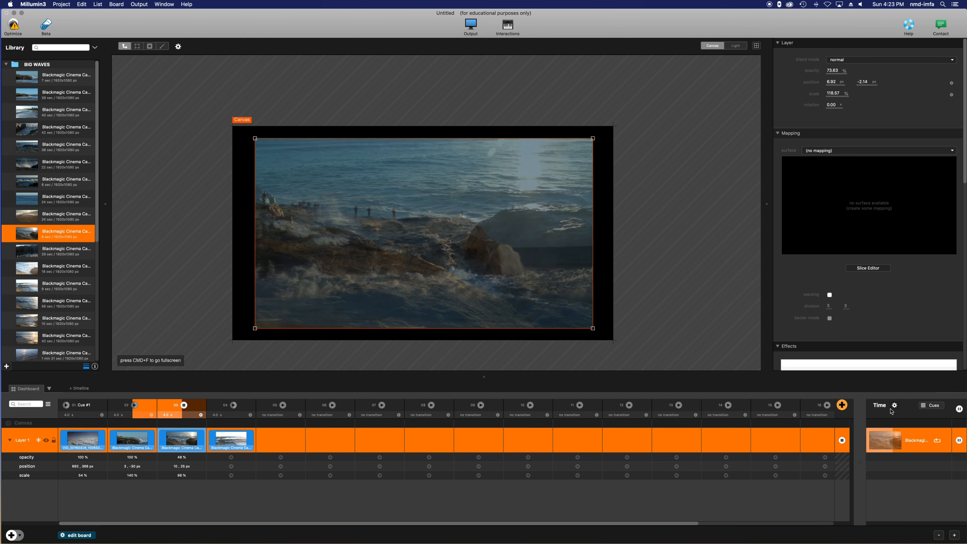
click(894, 406)
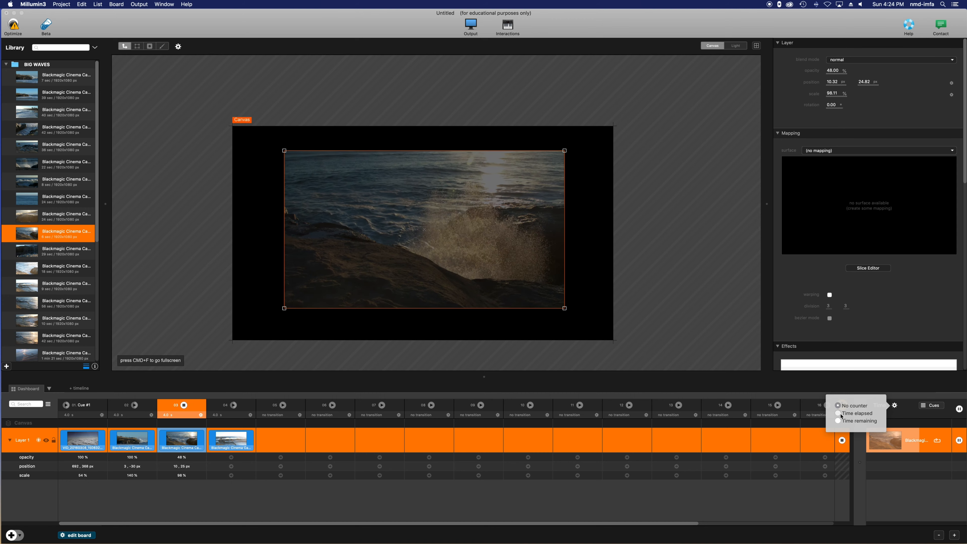
click(840, 415)
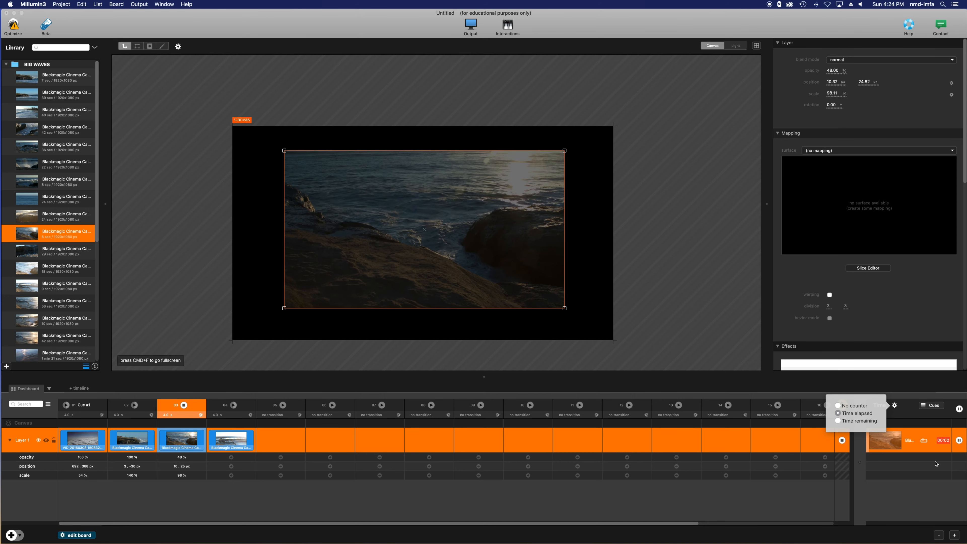
click(843, 422)
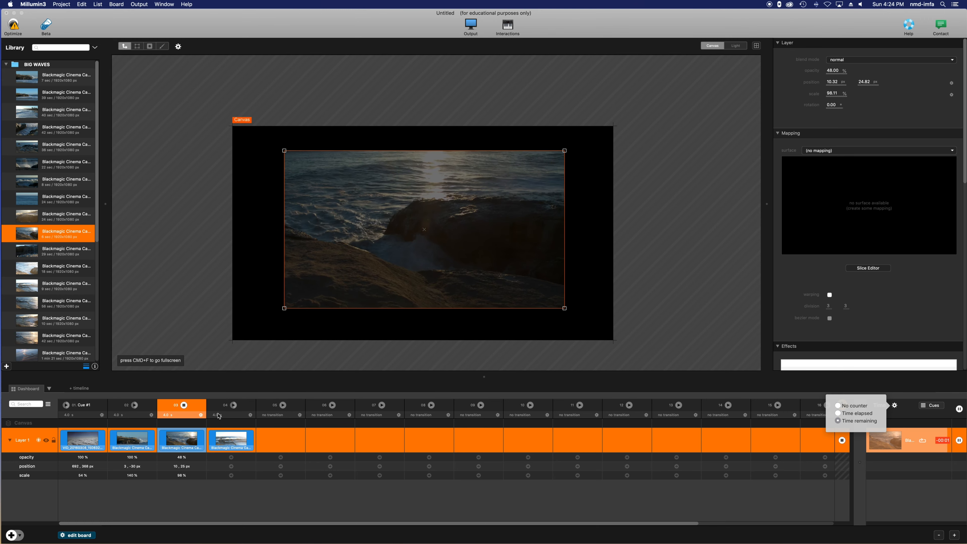
Step: Launch column 04 and pause its playback with the global playback control
click(234, 407)
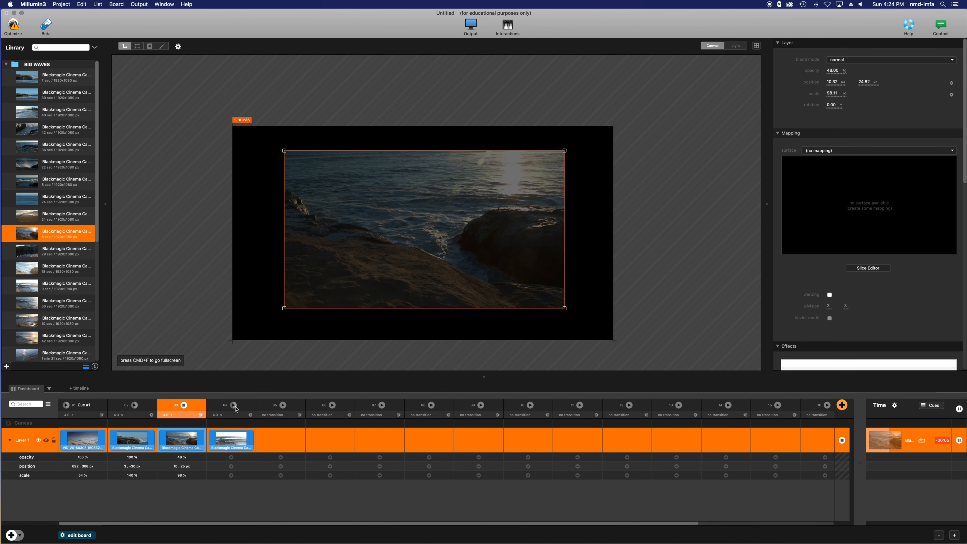
click(234, 405)
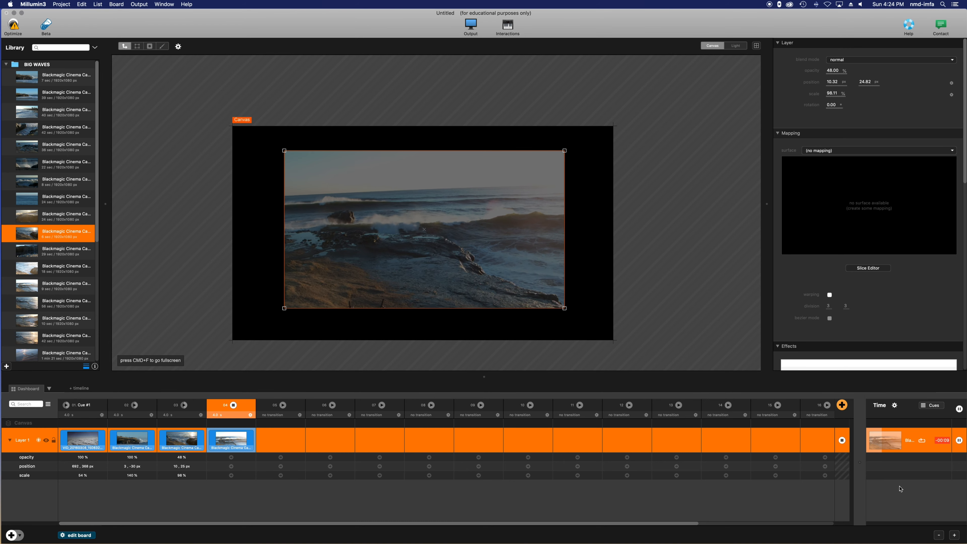
click(959, 409)
click(959, 409)
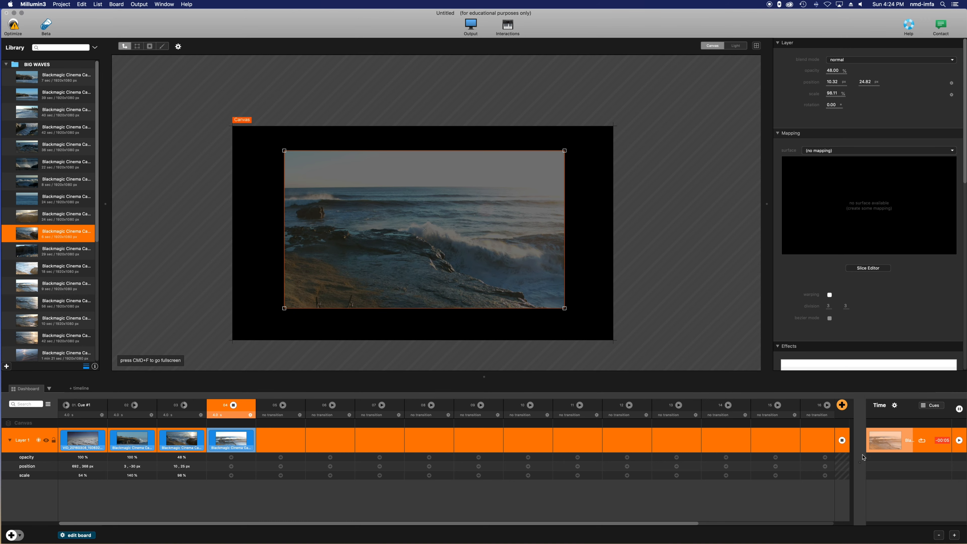
Step: Hide the dashboard's Time section, briefly reopening it before hiding it again
drag(861, 459, 961, 462)
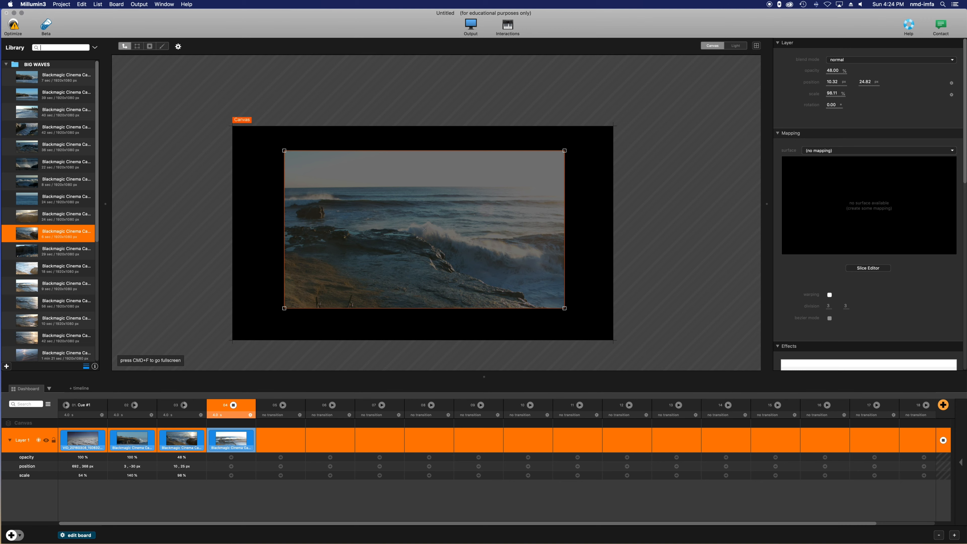
double_click(960, 463)
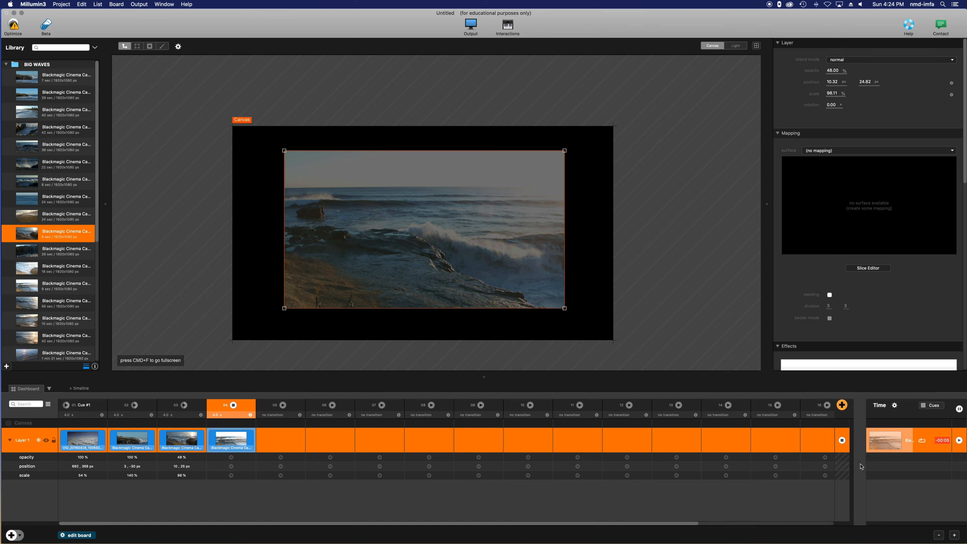
drag(862, 463, 937, 465)
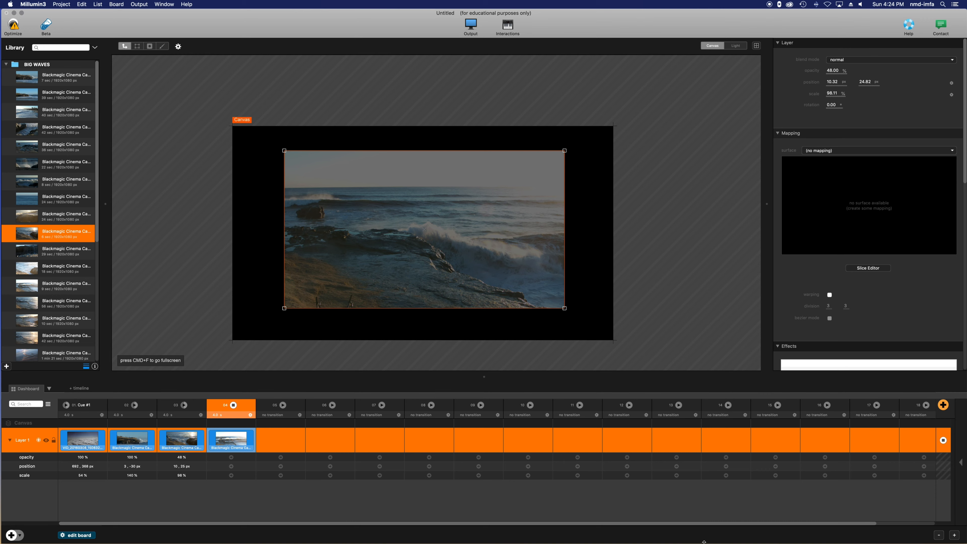
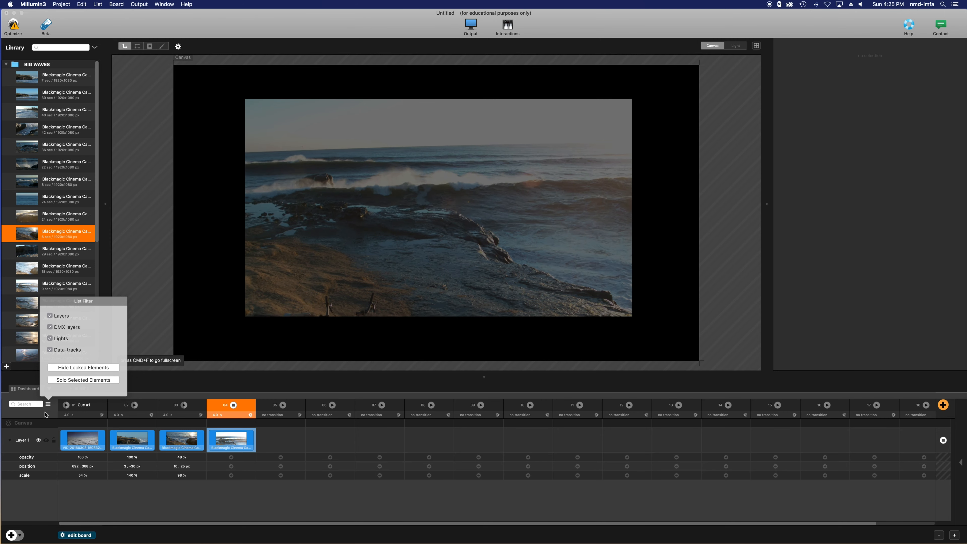
Step: Close the List Filter, show the library's media information preview, and enlarge that preview area
click(26, 404)
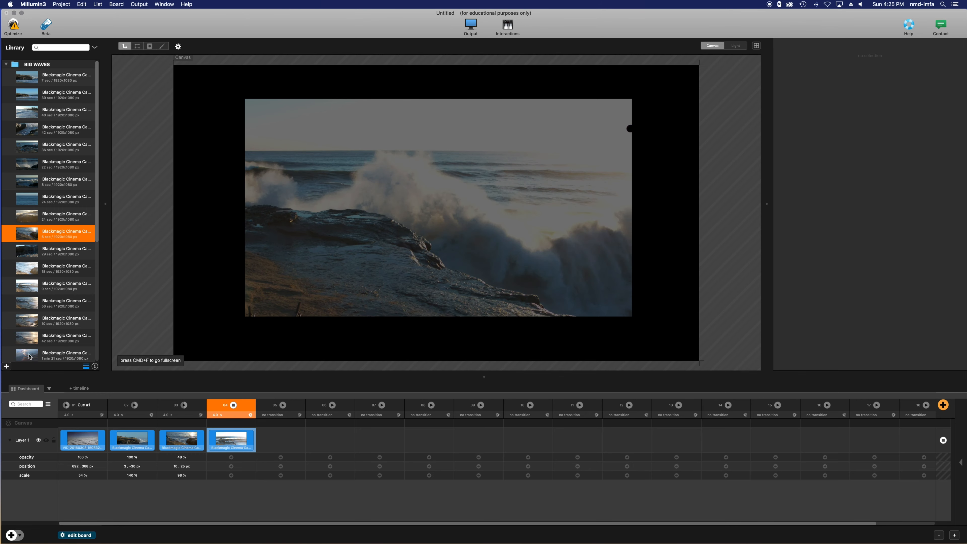
click(94, 366)
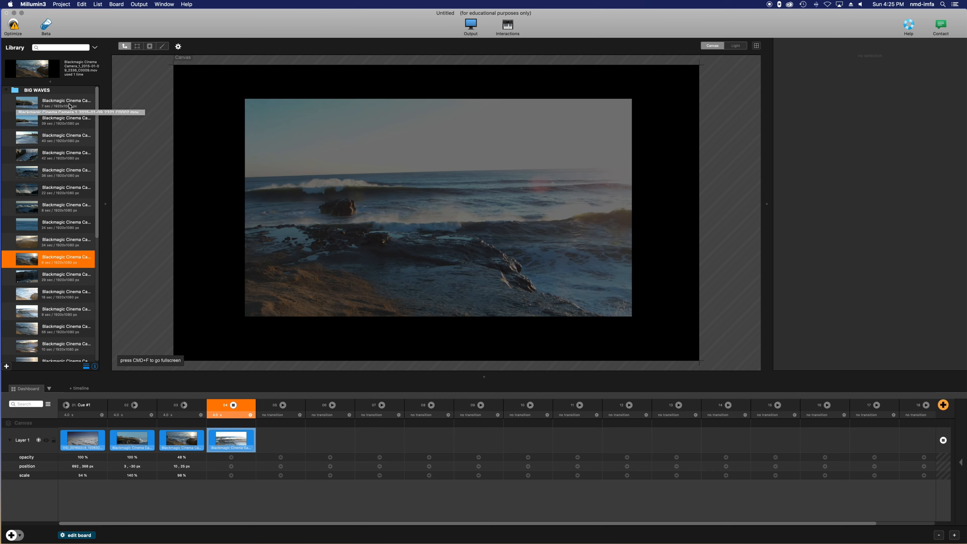
drag(54, 82, 58, 126)
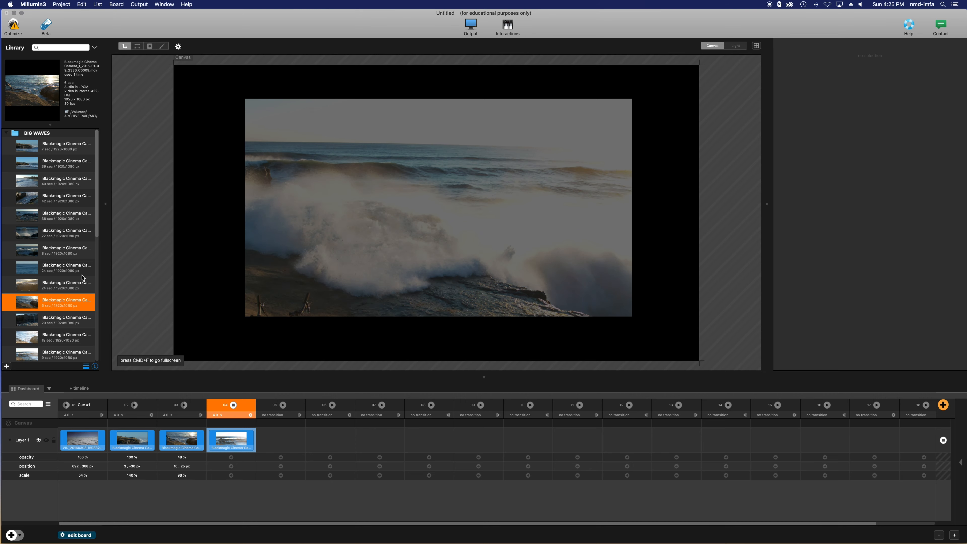
Step: Browse several BIG WAVES clips in the library to compare their previews and media details
click(67, 247)
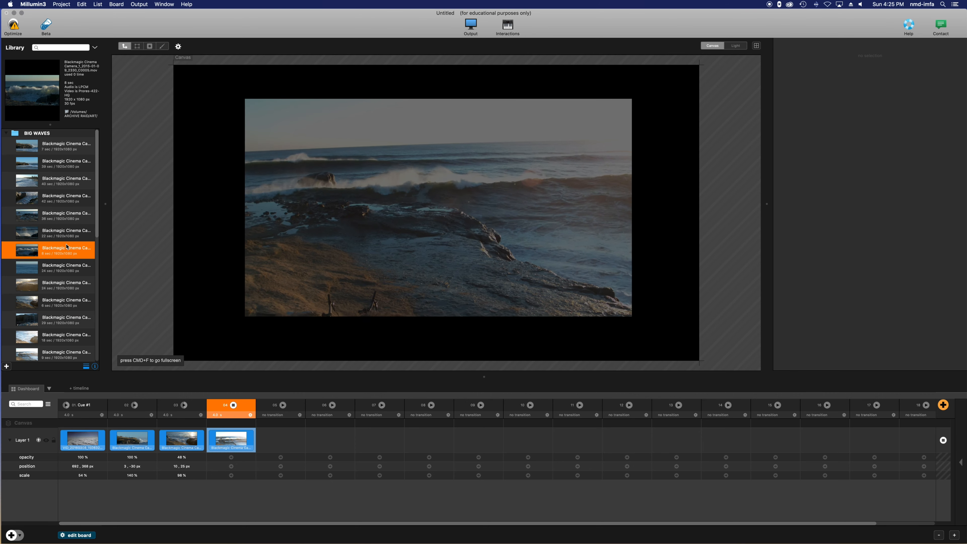
click(68, 216)
click(64, 187)
click(64, 168)
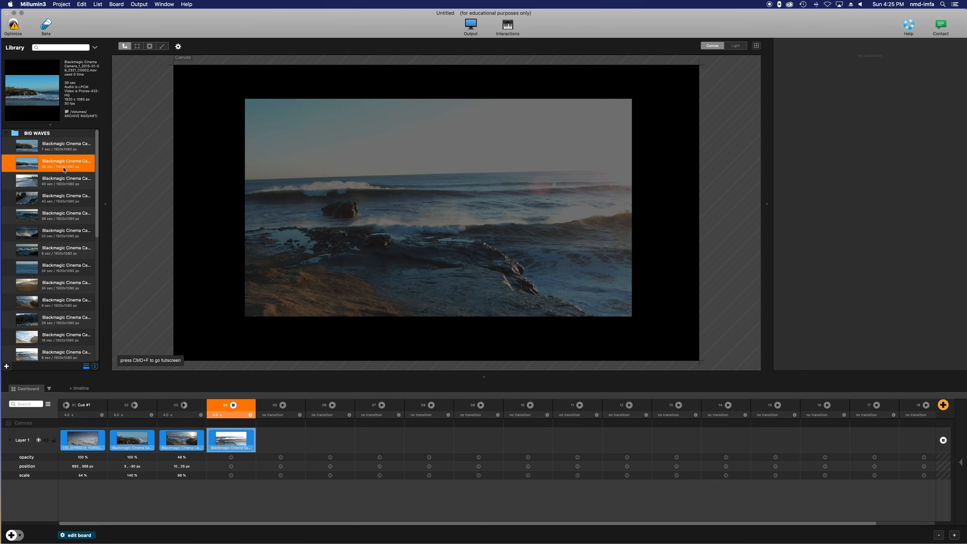
Step: Create a new timeline and place the 56-second BIG WAVES clip at the start of its layer
click(81, 389)
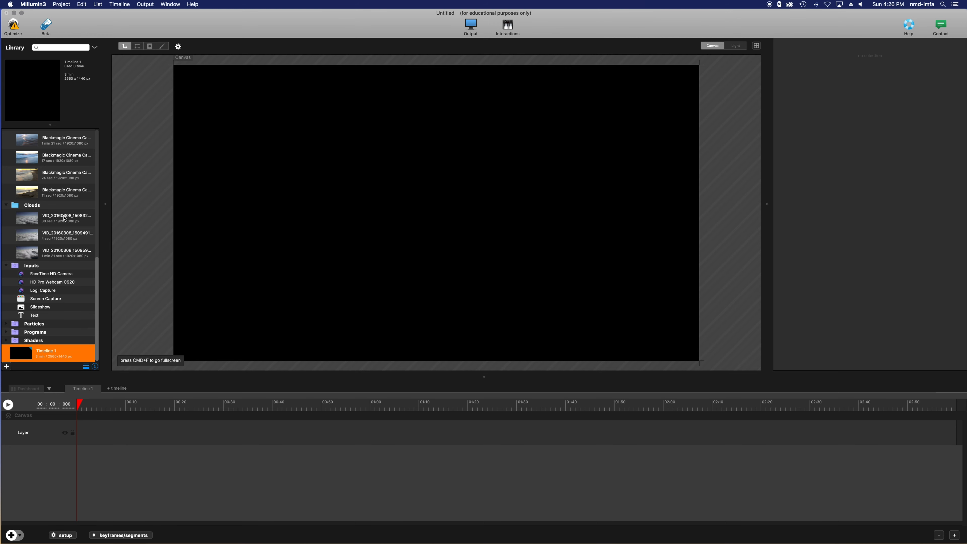
scroll(45, 182, up, 5)
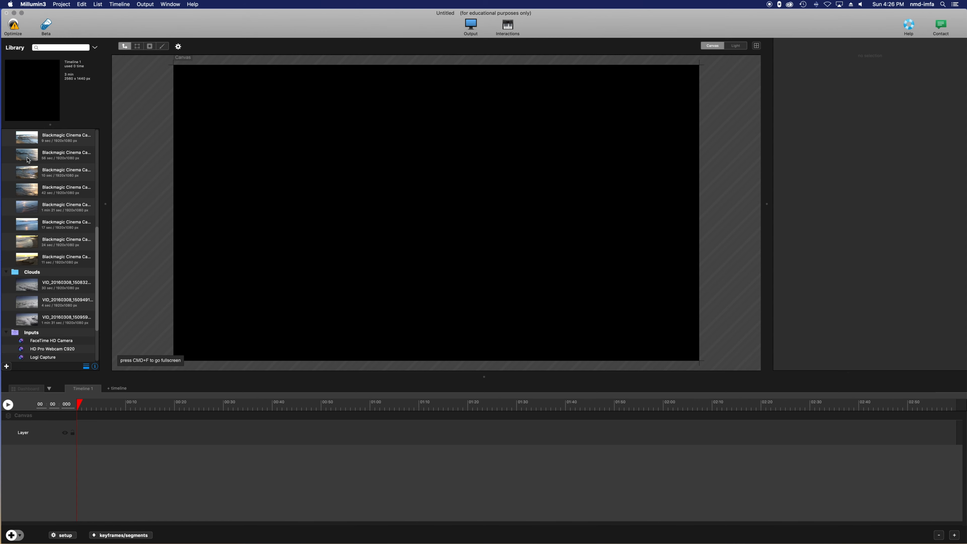
click(27, 160)
drag(27, 159, 112, 436)
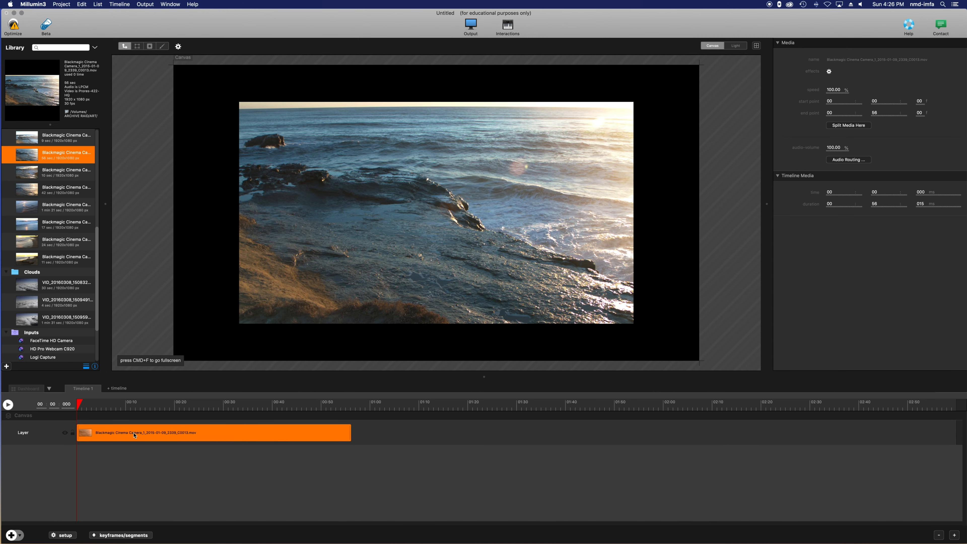
Step: Scrub the playhead along the clip and set the seconds of its time position to 45
drag(93, 404, 242, 421)
click(40, 404)
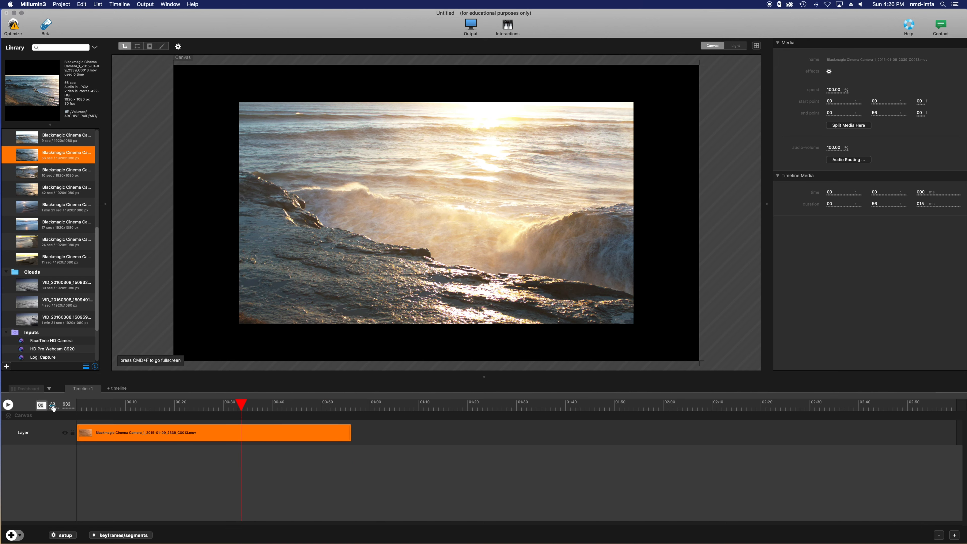
click(54, 405)
text(45)
key(Return)
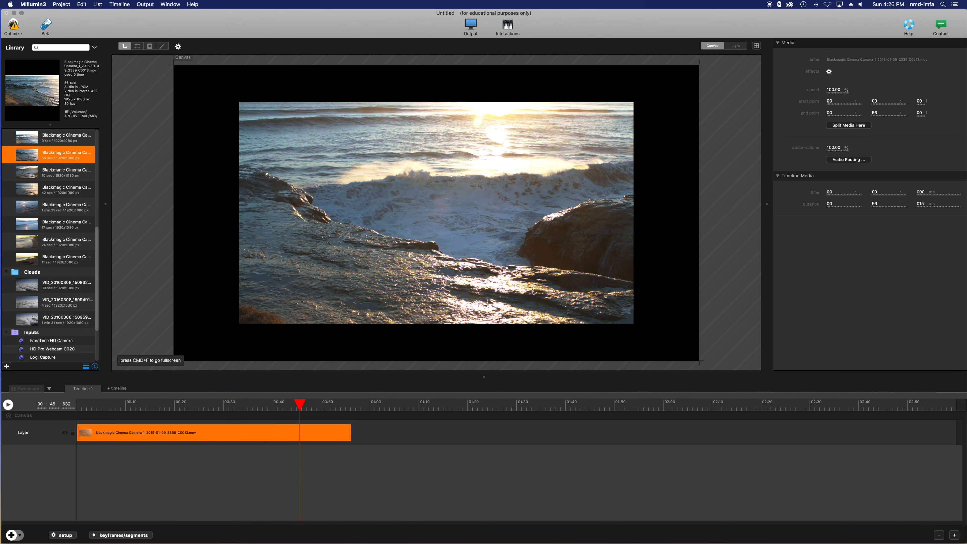
Step: Set the playhead's seconds to 5, and play the timeline for a few seconds before pausing it
drag(56, 405, 56, 406)
click(54, 405)
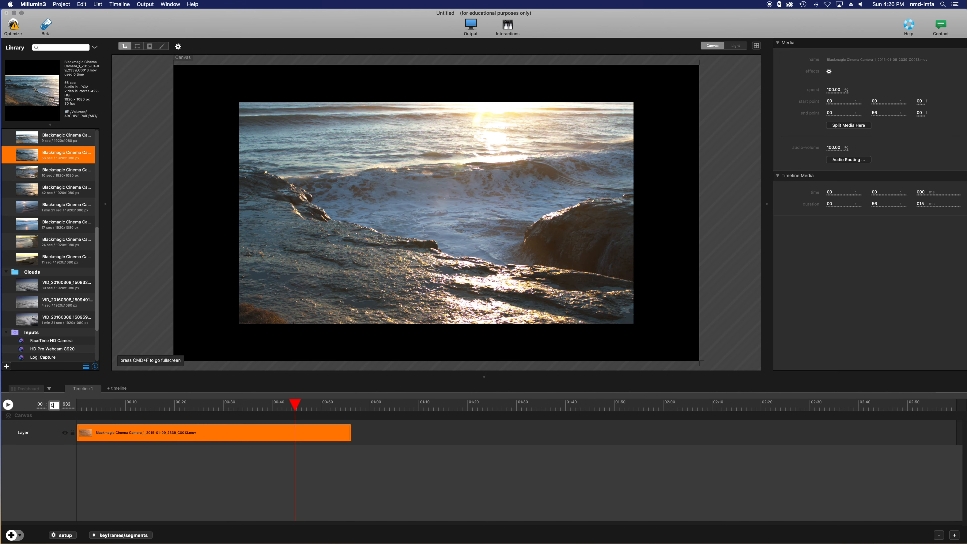
text(5)
key(Return)
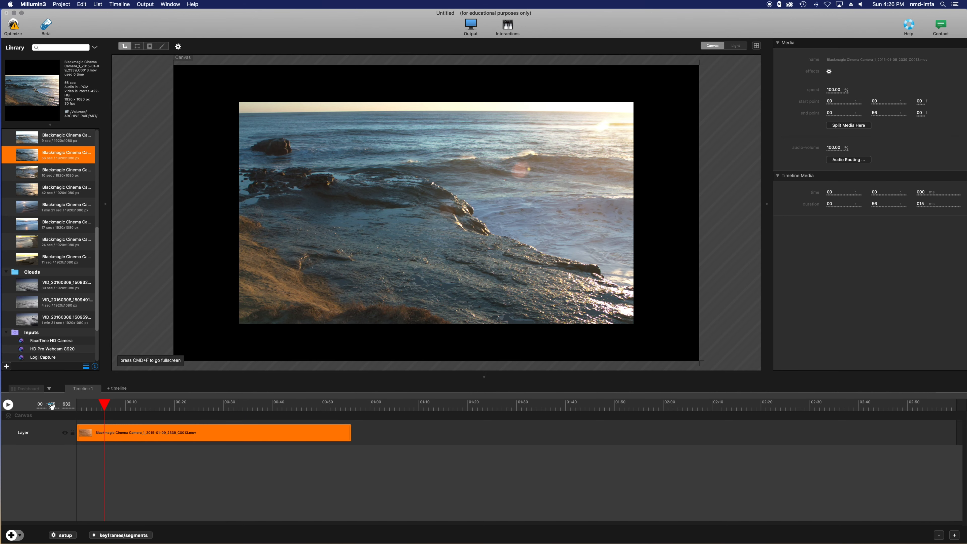
click(7, 405)
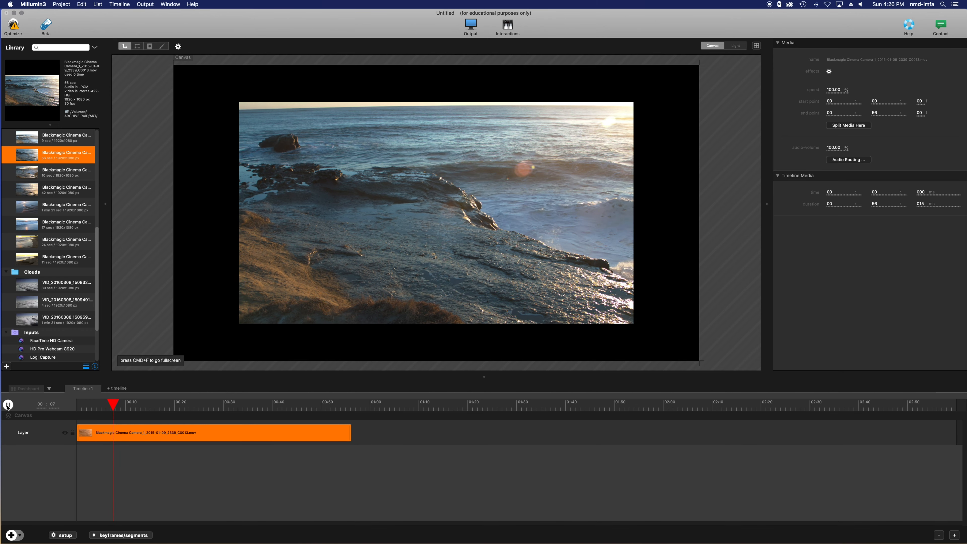
click(7, 406)
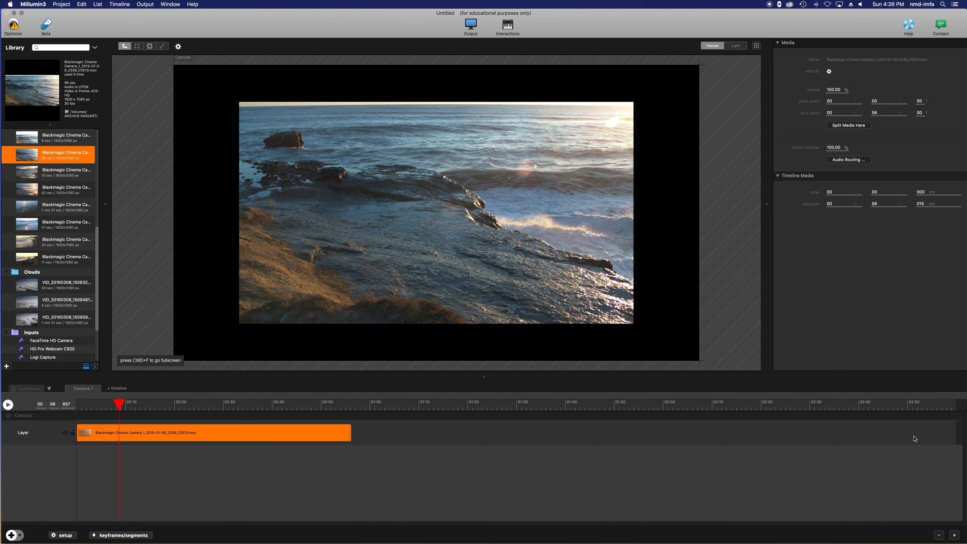
Step: Set the timeline's duration to 10 minutes in its setup and close the setup
click(61, 535)
click(94, 469)
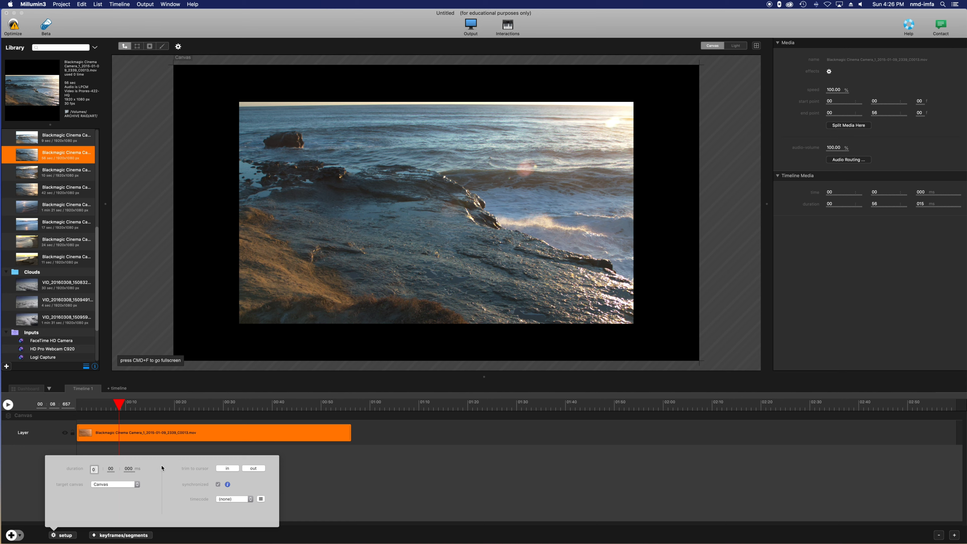
text(10)
key(Return)
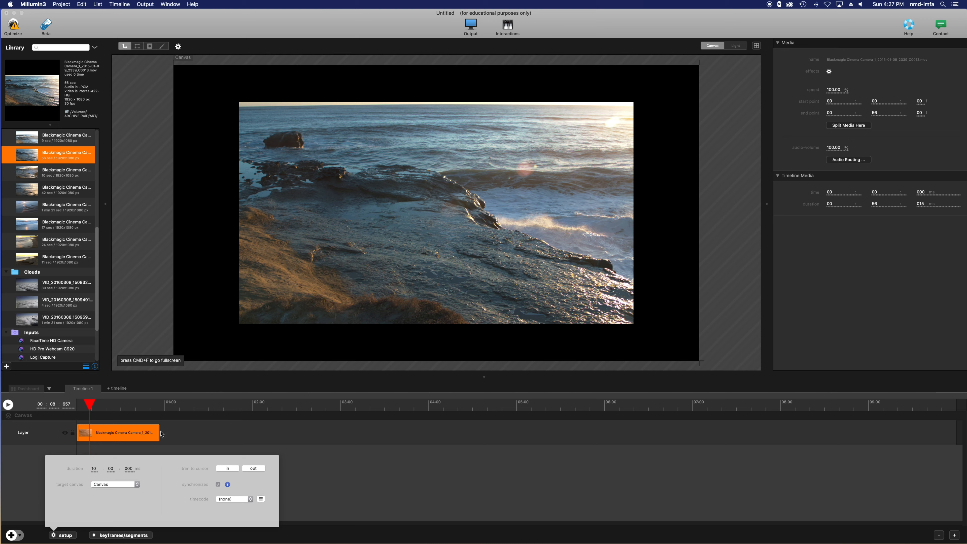
click(381, 501)
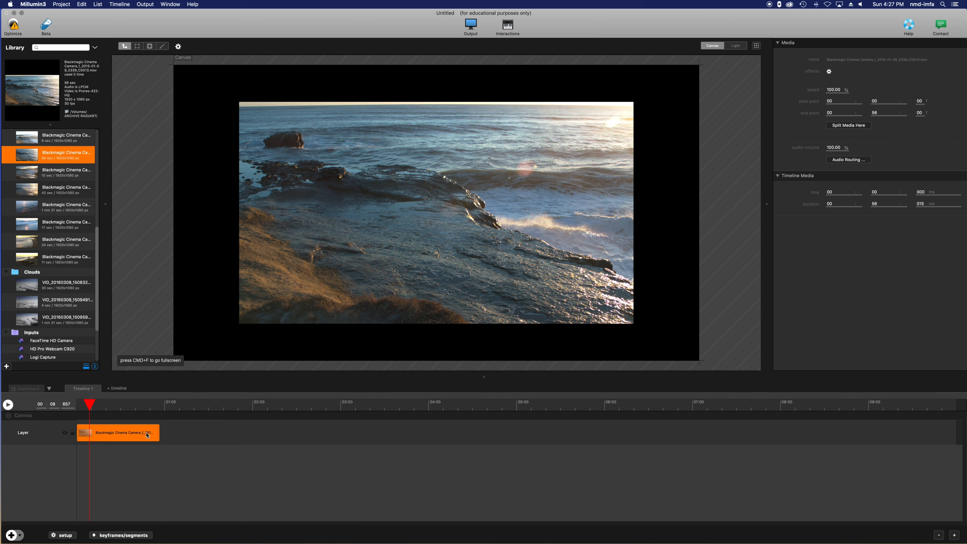
Step: Scrub the playhead to about 14 seconds, and zoom the timeline in on the clip and back out
drag(122, 405, 97, 406)
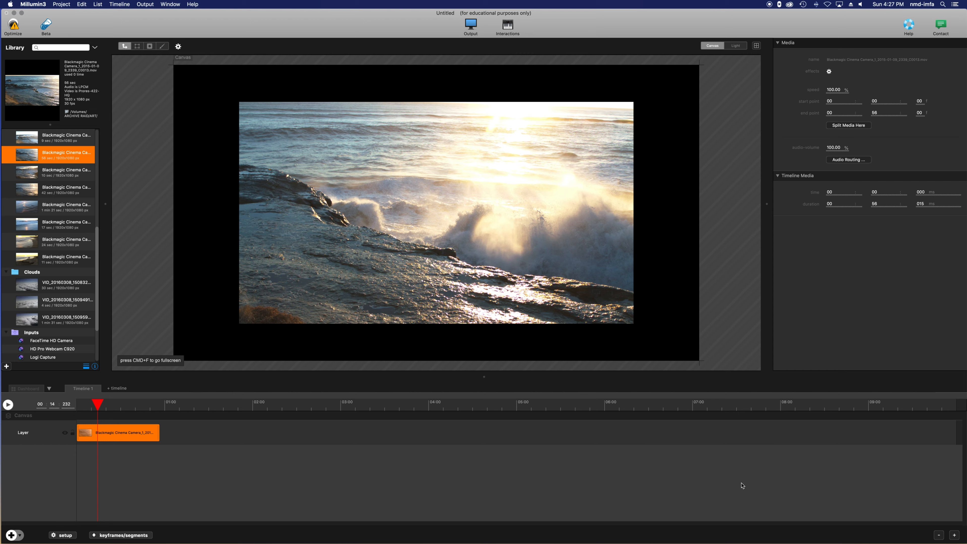
click(954, 535)
click(954, 535)
click(953, 535)
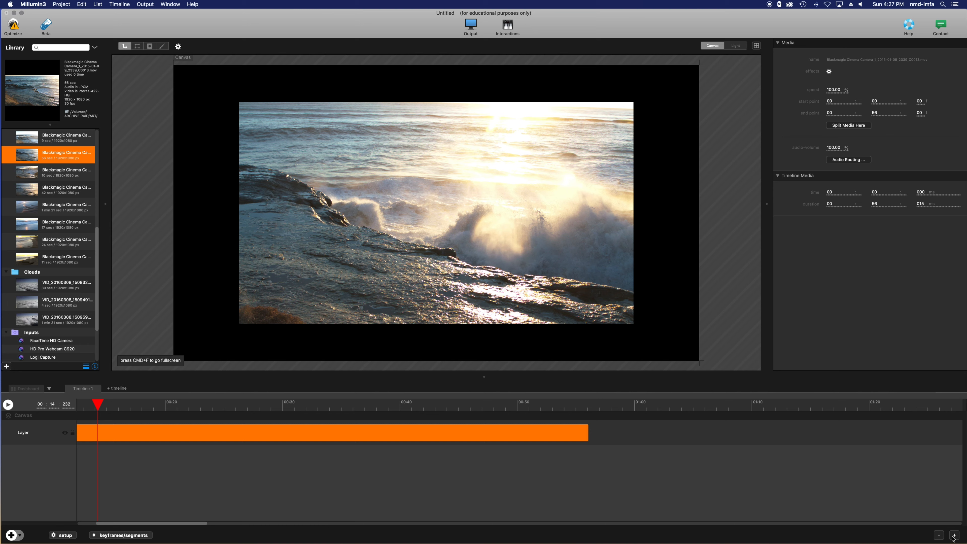
click(940, 535)
click(941, 535)
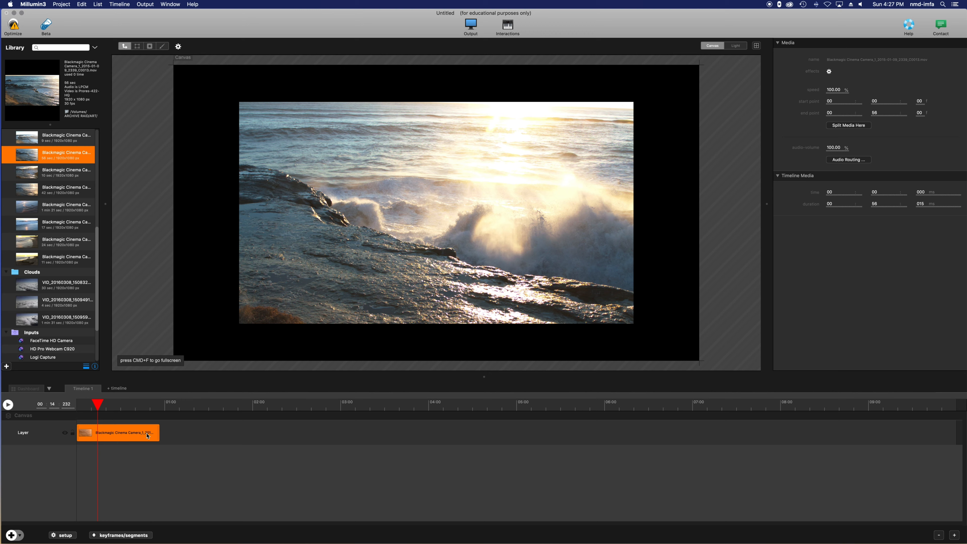
Step: Try the timeline layer's visibility and lock toggles
mouse_move(116, 437)
mouse_down()
mouse_move(425, 436)
mouse_move(114, 441)
mouse_up()
click(66, 433)
click(65, 433)
click(73, 434)
Step: Trim the timeline clip to about 19 seconds, and extend it from the timeline's start to about 3 minutes 45 seconds so it loops
drag(151, 433, 98, 436)
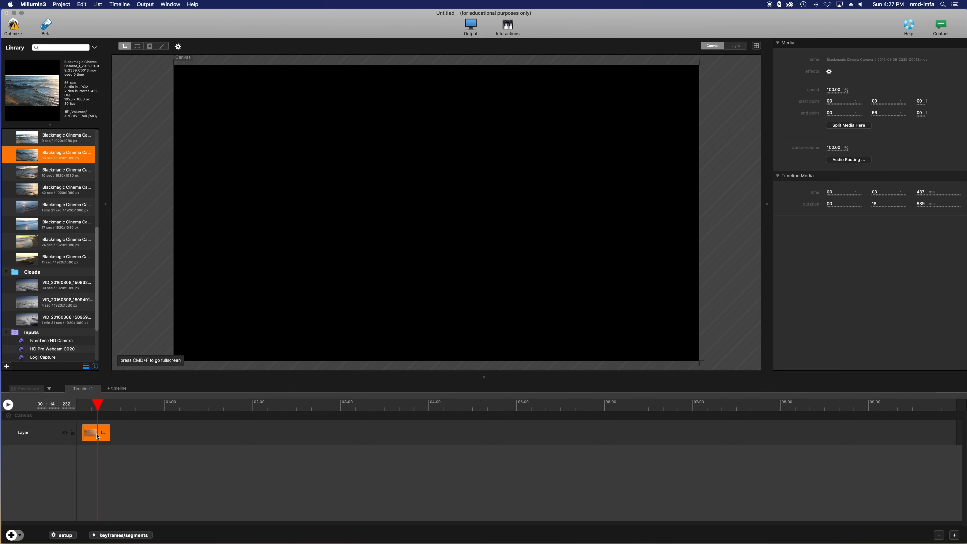
drag(83, 435, 383, 435)
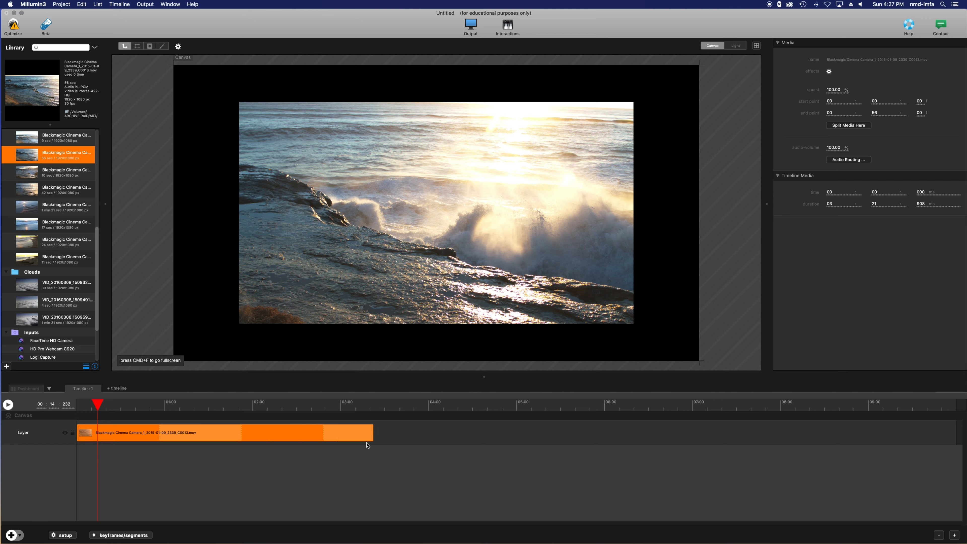
drag(372, 432, 407, 438)
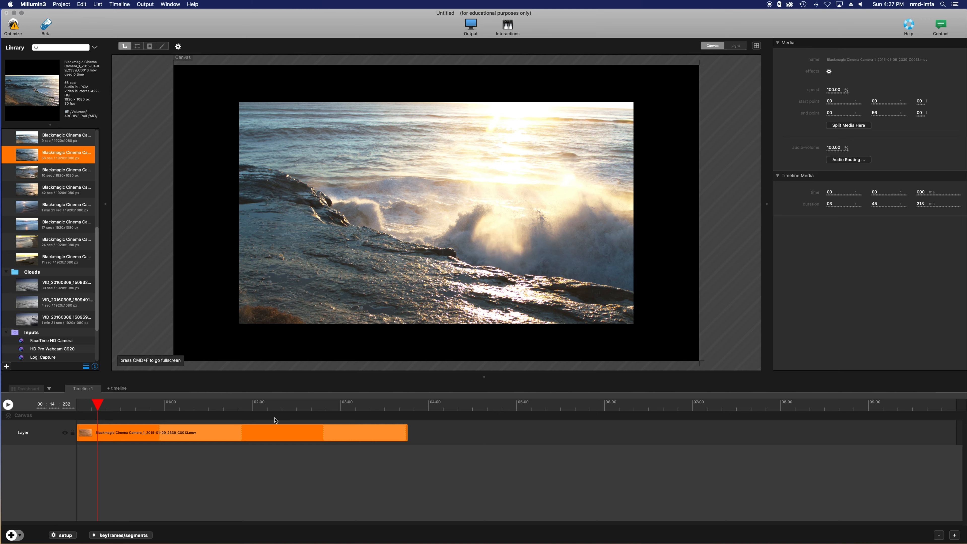
Step: Try splitting the looping clip at about 01:53 and moving its second part to about 02:07, and undo both changes
click(168, 404)
drag(168, 404, 243, 426)
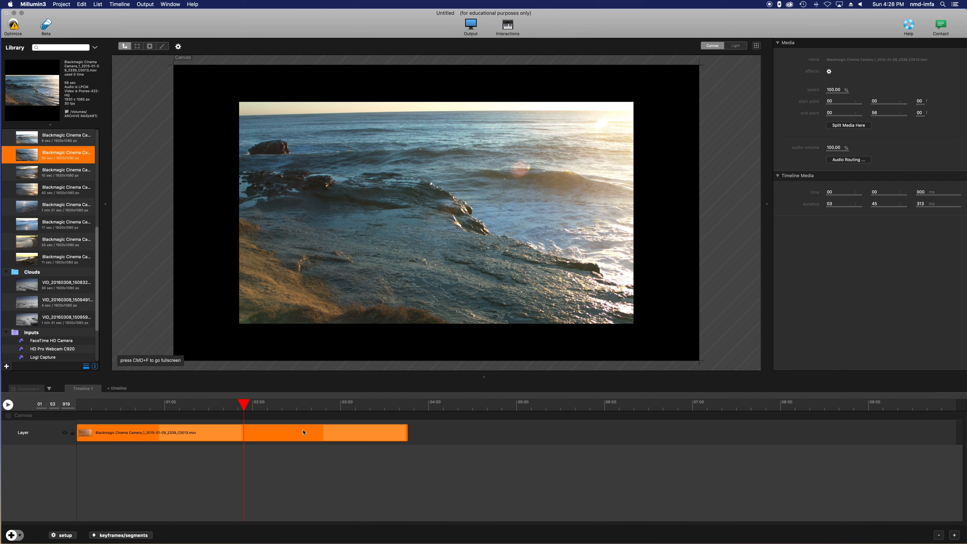
click(846, 127)
drag(340, 436, 361, 436)
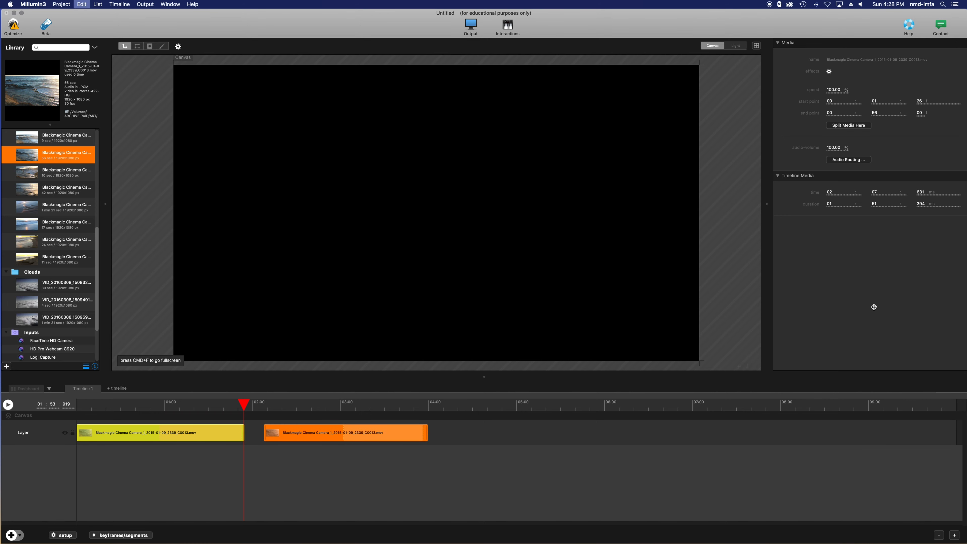
key(super+z)
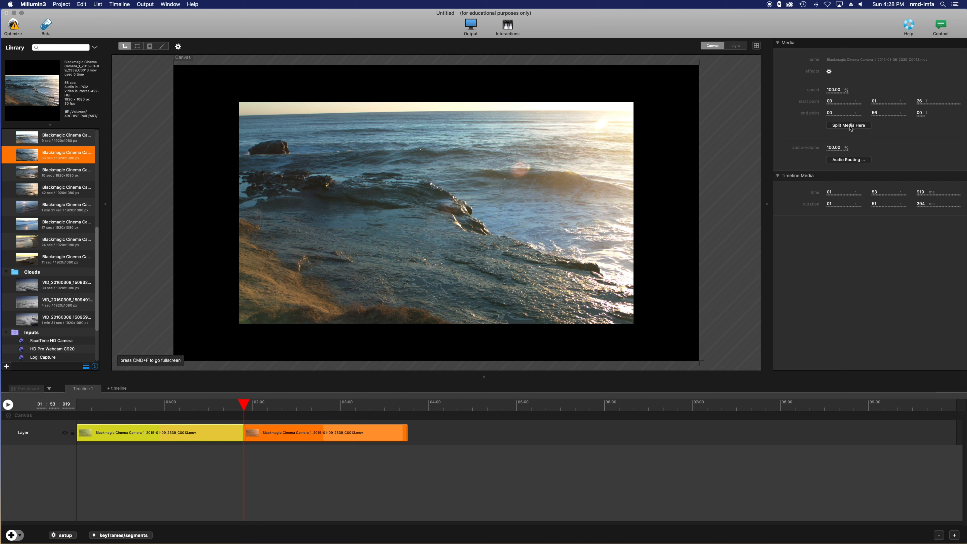
key(super+z)
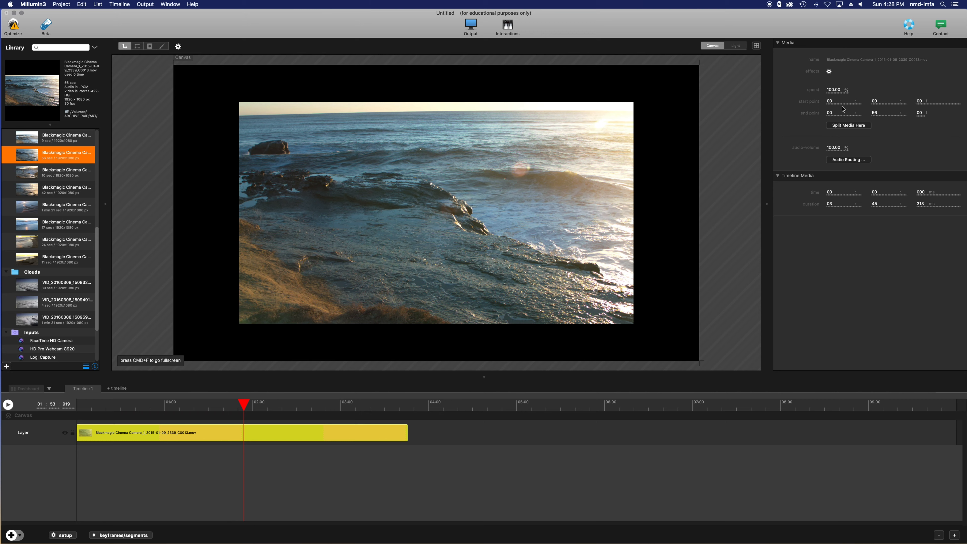
Step: Trim the clip's start to about 01:04, restore it to zero, and shorten the clip's end to about 56 seconds
drag(79, 436, 172, 436)
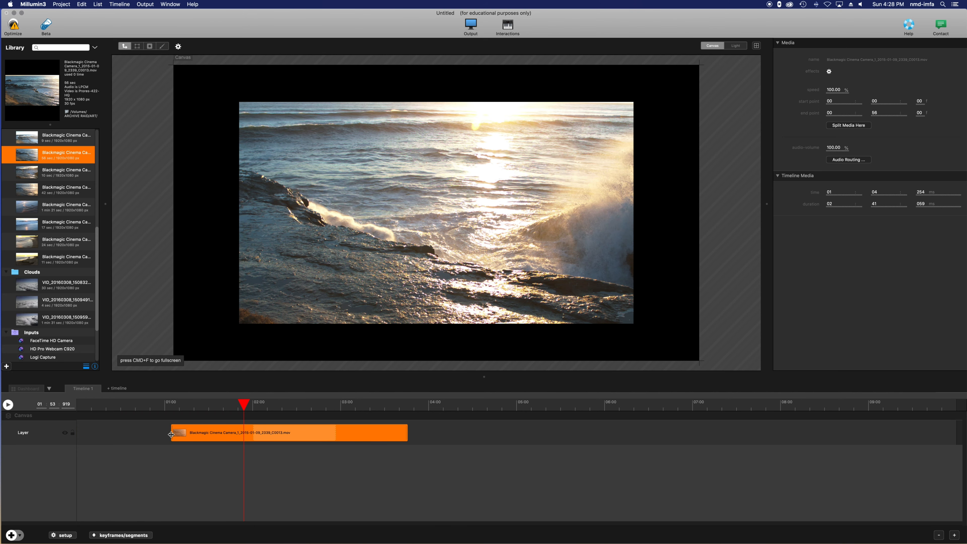
drag(172, 433, 78, 435)
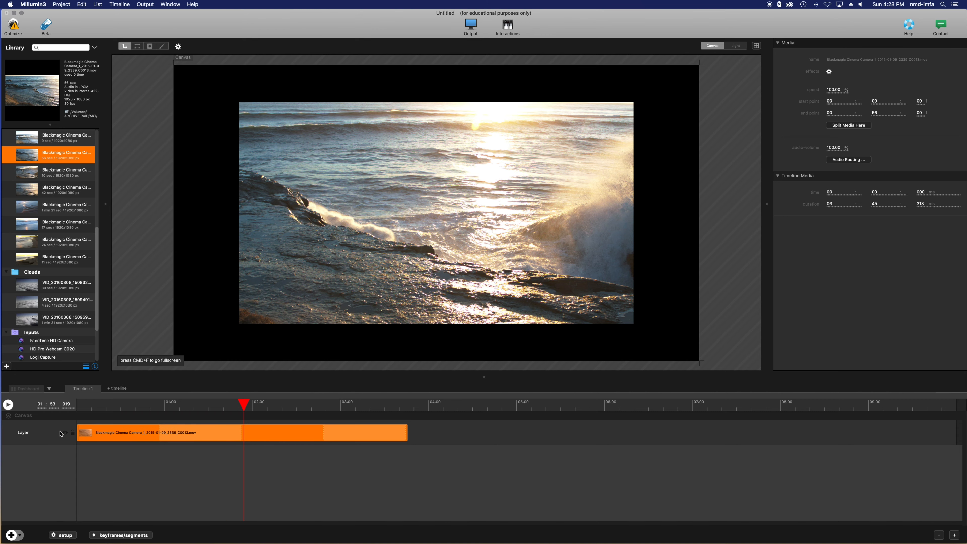
drag(407, 437, 160, 432)
click(144, 429)
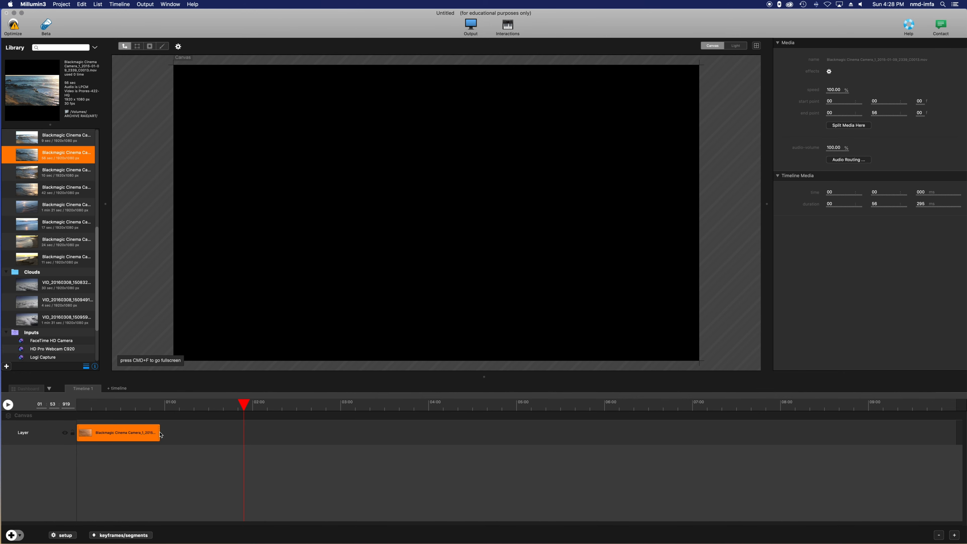
Step: Open the seconds value of the clip's media start point for editing
click(847, 100)
key(Return)
key(Tab)
click(889, 102)
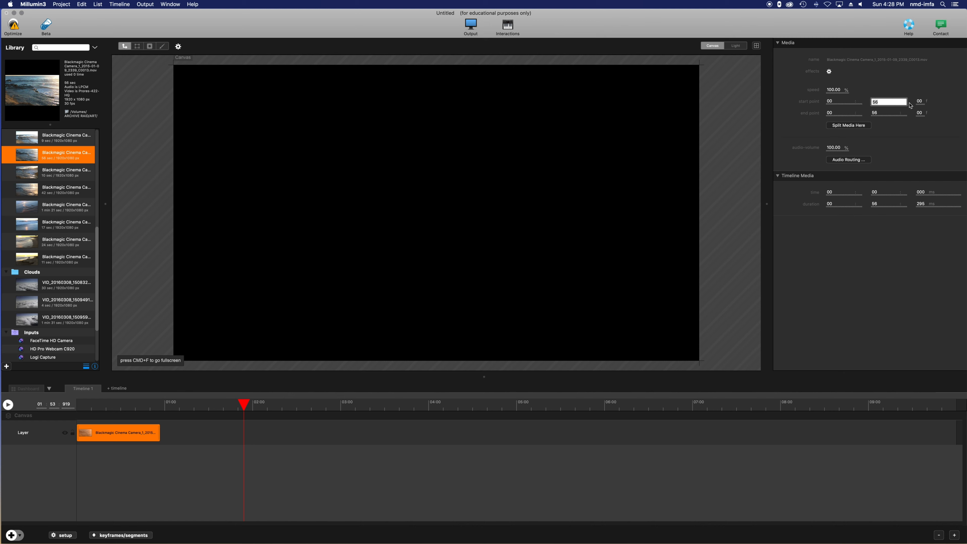
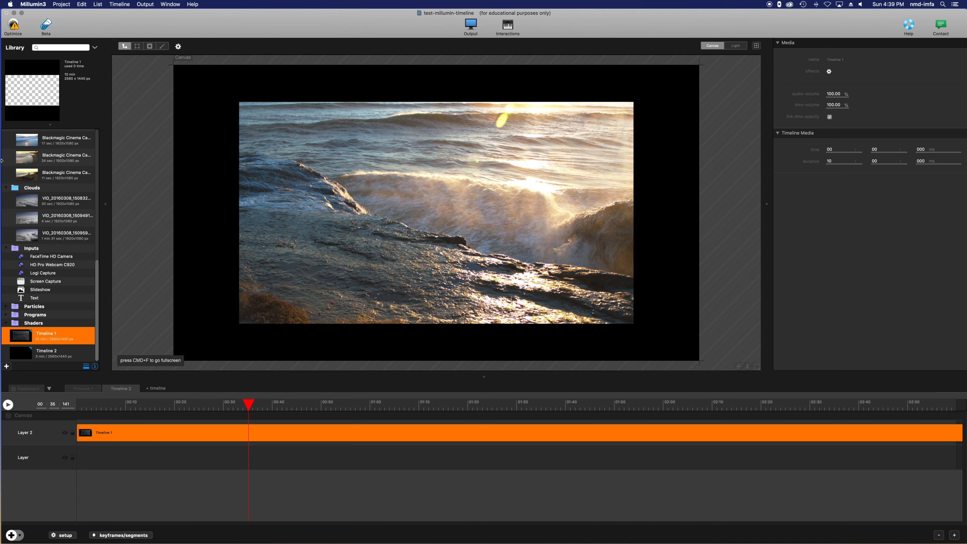
Step: View Timeline 1, return to Timeline 2, and select its Layer 2 on the canvas
click(78, 390)
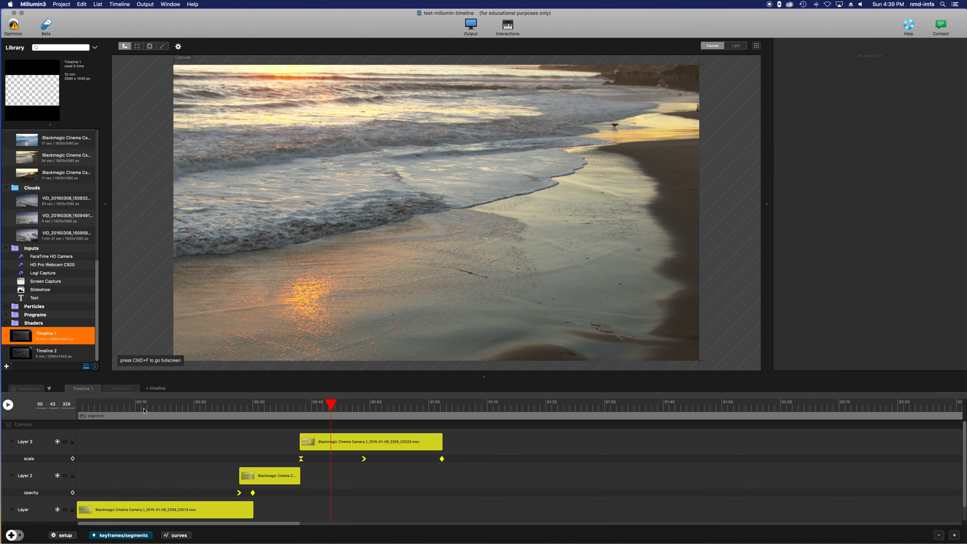
click(118, 390)
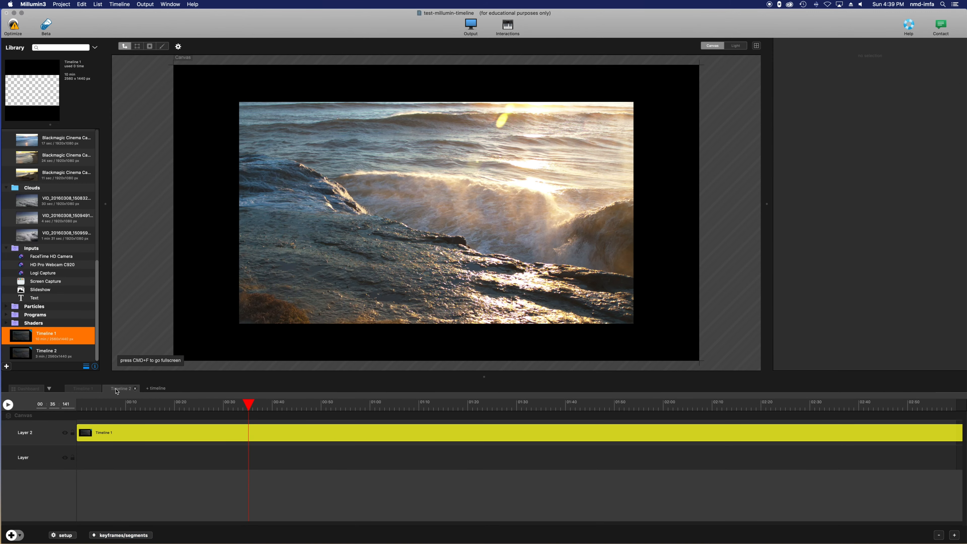
click(315, 304)
scroll(317, 303, down, 5)
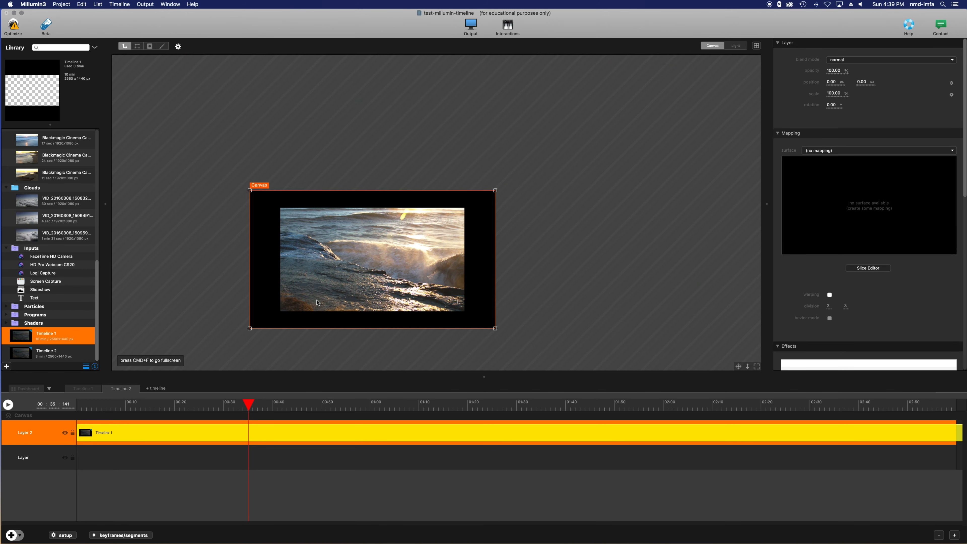
Step: Scale Timeline 2's Layer 2 to 50% and rotate it about 40 degrees, checking the content of Timeline 1
drag(468, 209, 401, 269)
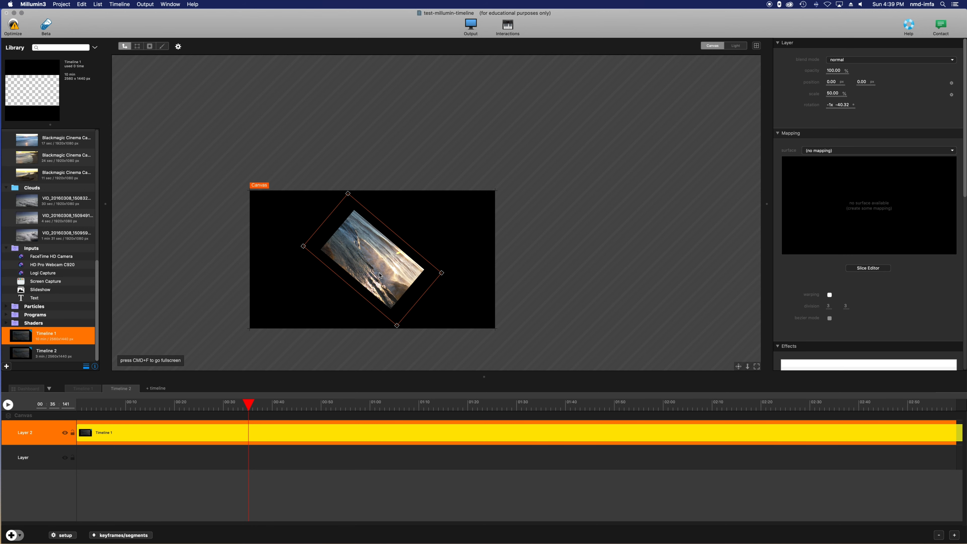
click(83, 388)
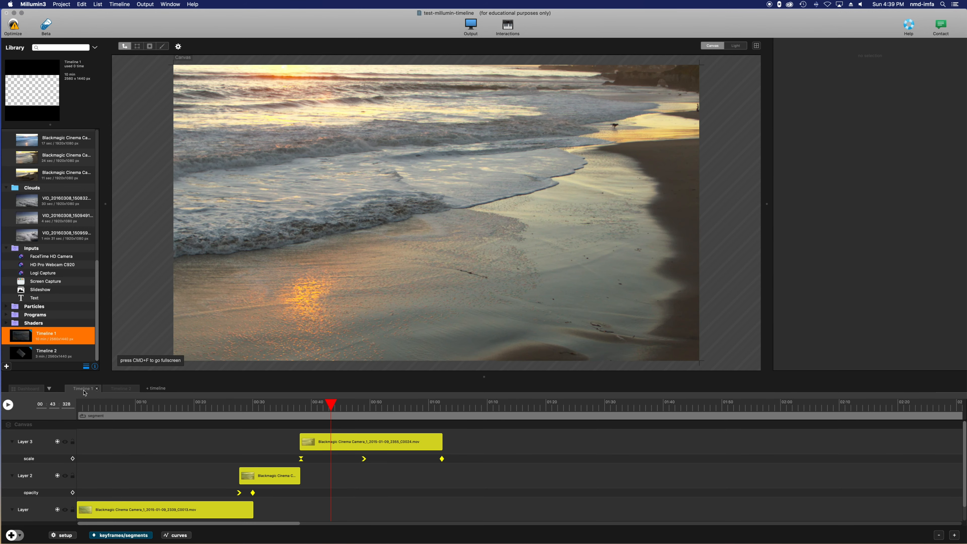
click(128, 389)
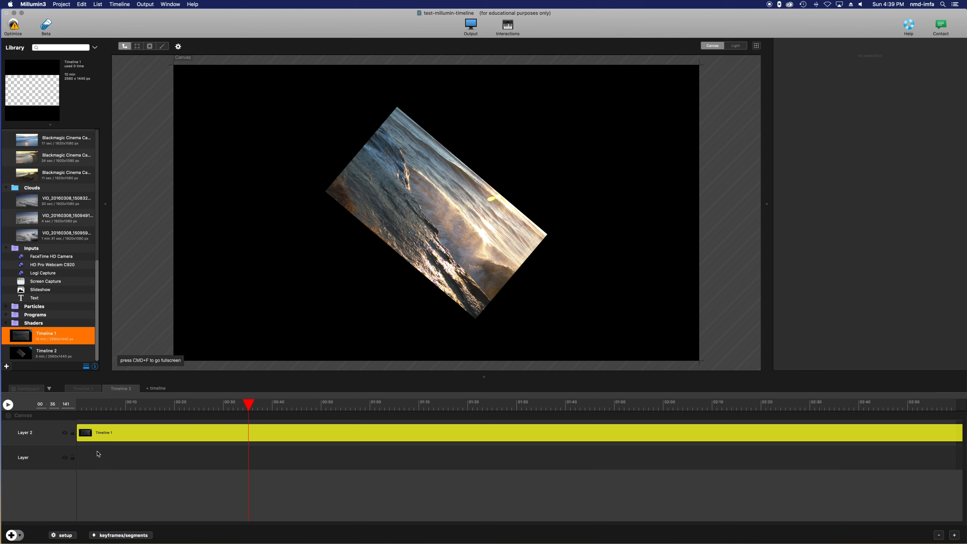
Step: Collapse the library's Inputs folder and rotate Layer 2 upright on the canvas, to a rotation of -360 degrees
scroll(44, 295, up, 1)
scroll(45, 296, down, 1)
click(7, 249)
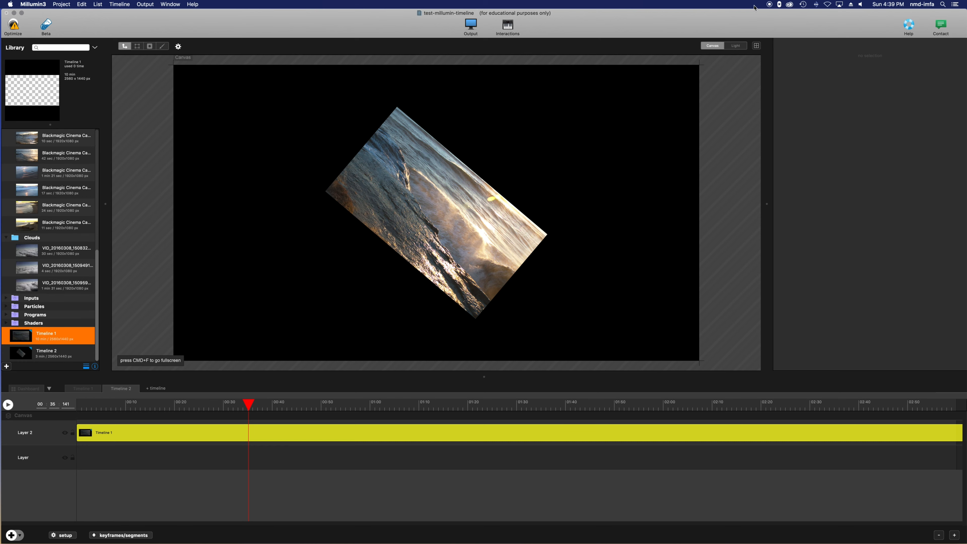
click(454, 173)
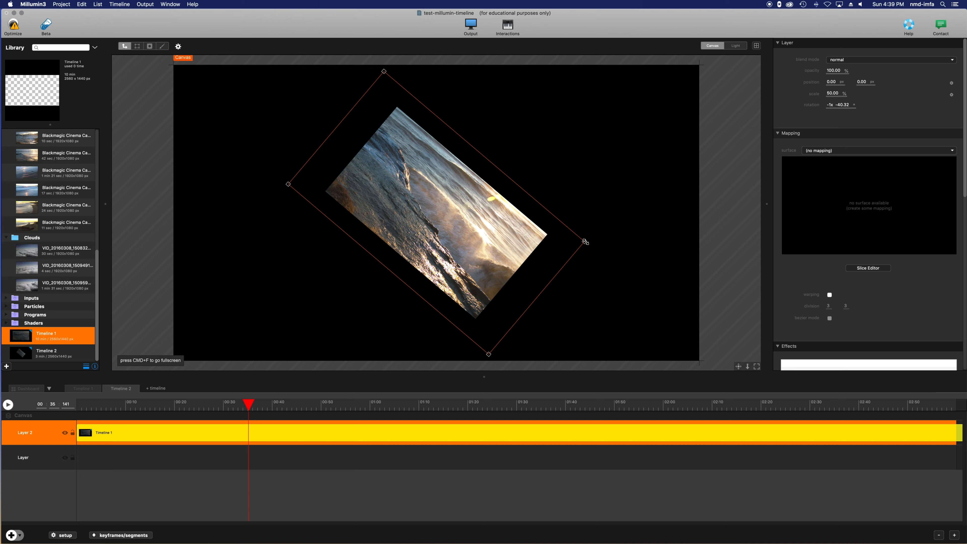
drag(586, 241, 543, 154)
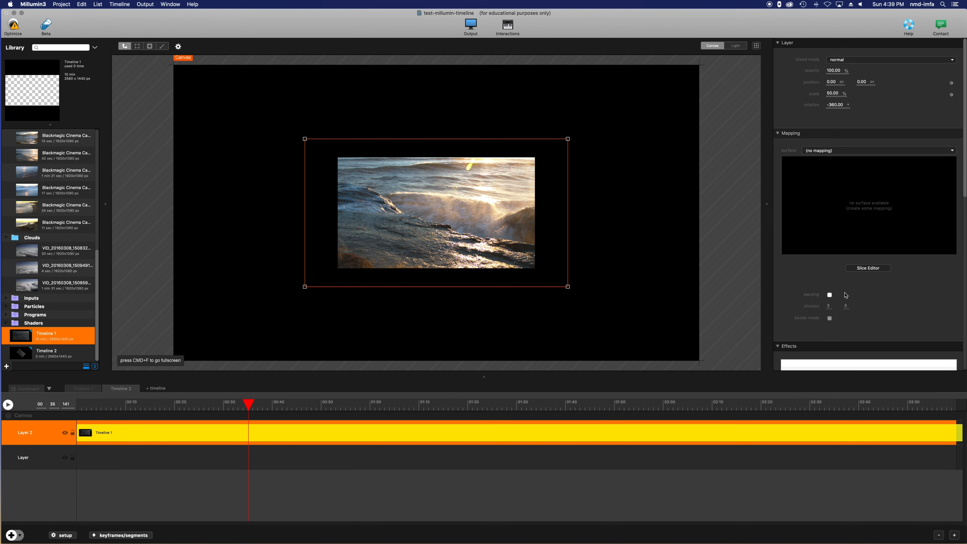
Step: Select the nested Timeline 1 clip, move the playhead to the start, and check Timeline 1 before returning to Timeline 2
click(115, 438)
drag(177, 406, 71, 414)
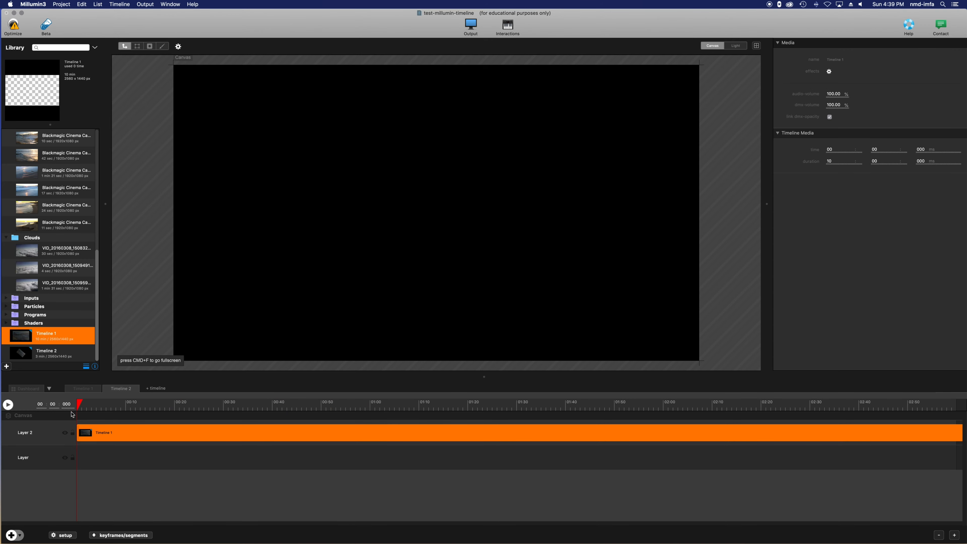
click(81, 389)
click(118, 389)
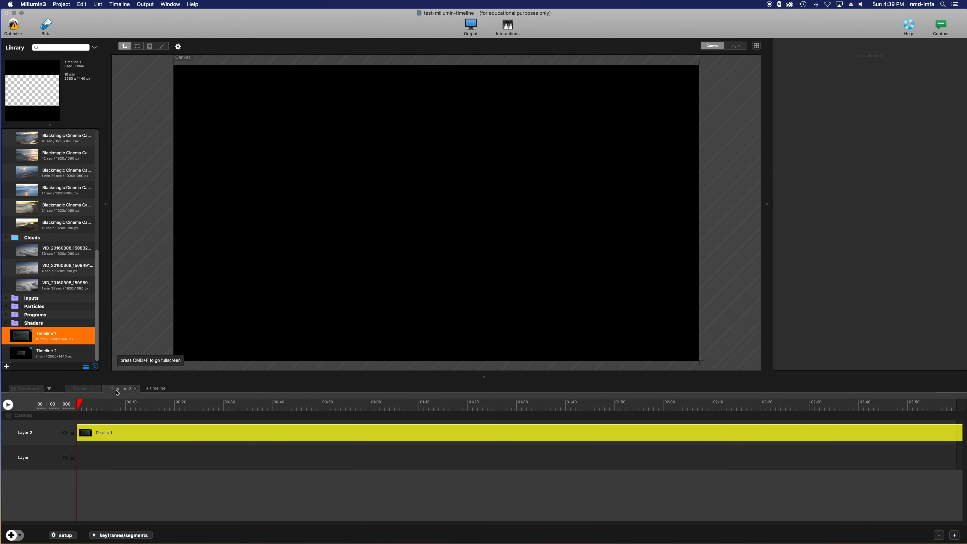
Step: Place the playhead at about 4 seconds and add the Auto-scale animation effect to Layer 2
click(97, 406)
click(478, 212)
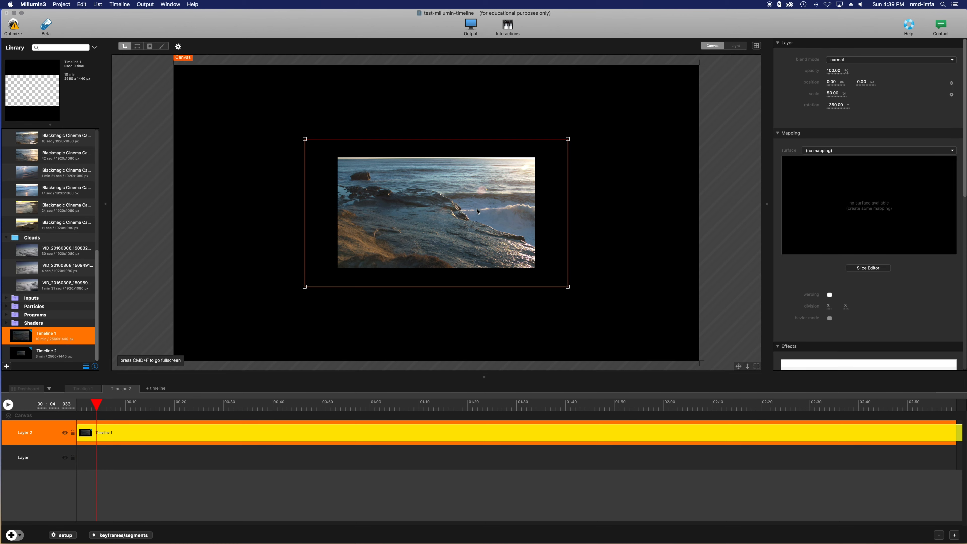
scroll(902, 268, down, 5)
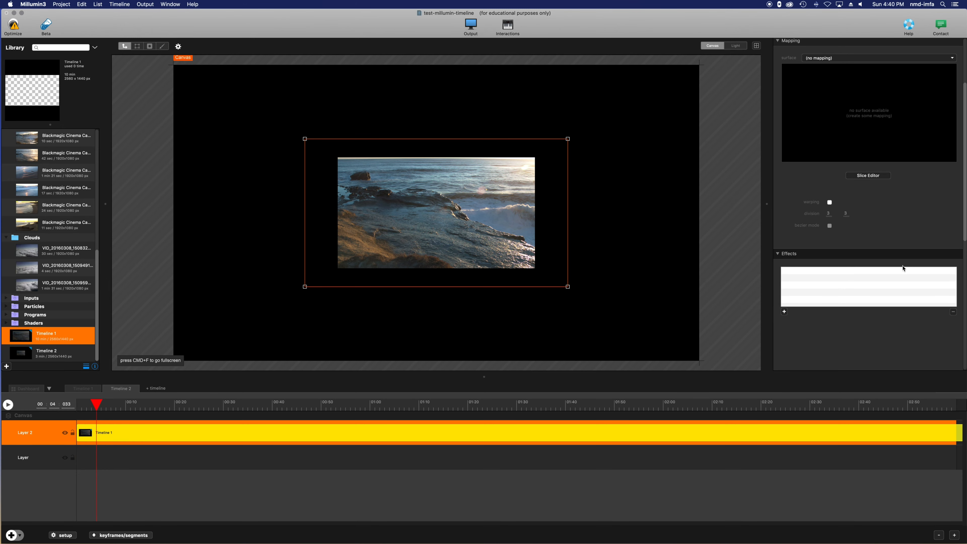
scroll(903, 268, down, 1)
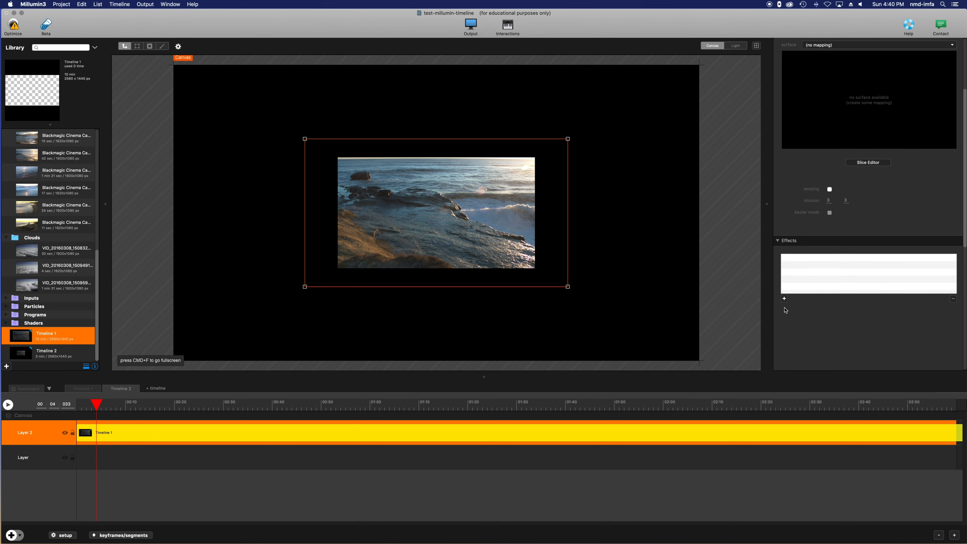
click(784, 299)
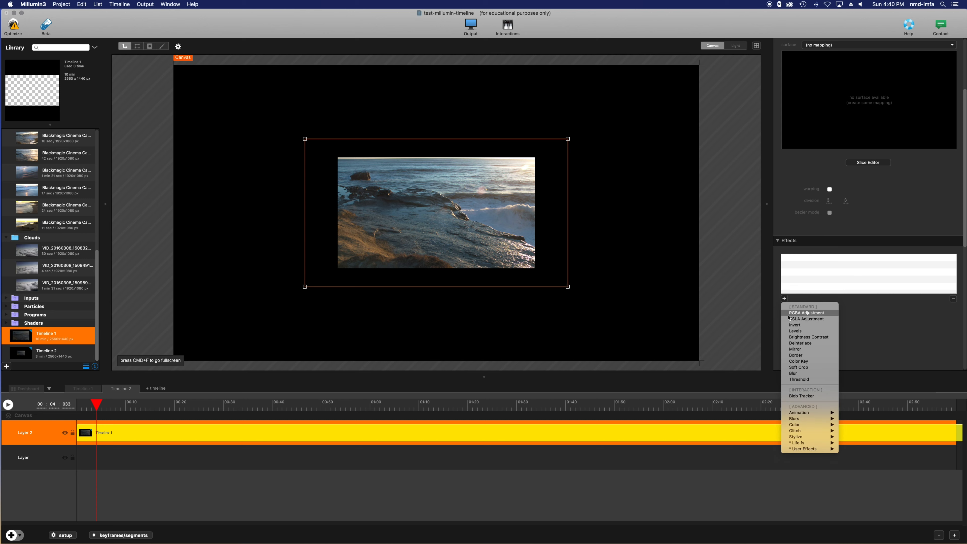
mouse_move(820, 416)
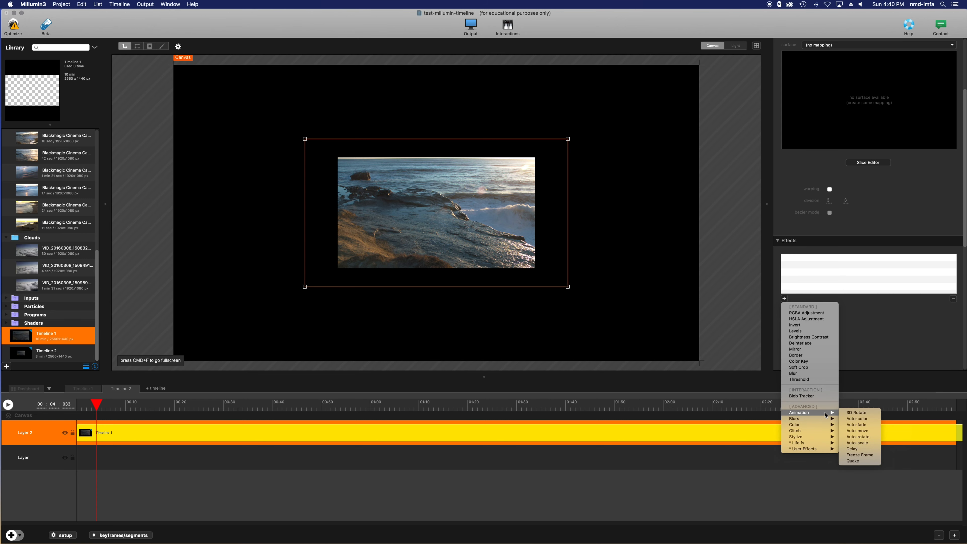
click(855, 443)
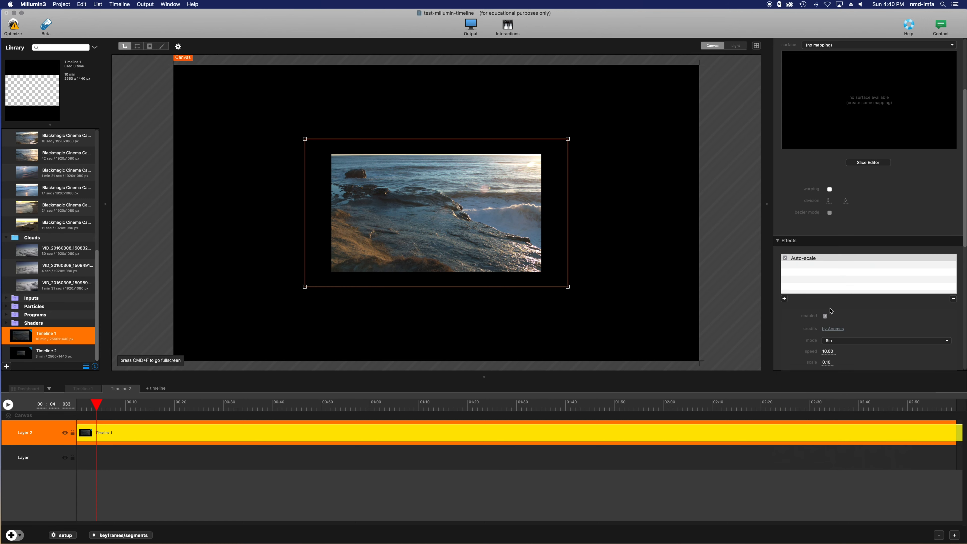
scroll(879, 295, down, 5)
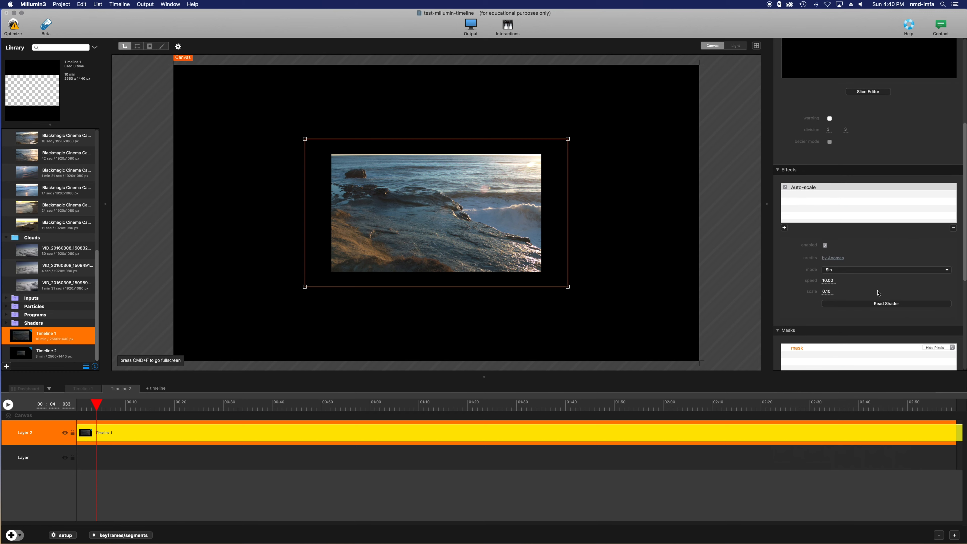
Step: Play Timeline 2 from the start while lowering the Auto-scale effect's speed and raising its scale to 0.27
drag(99, 407, 67, 399)
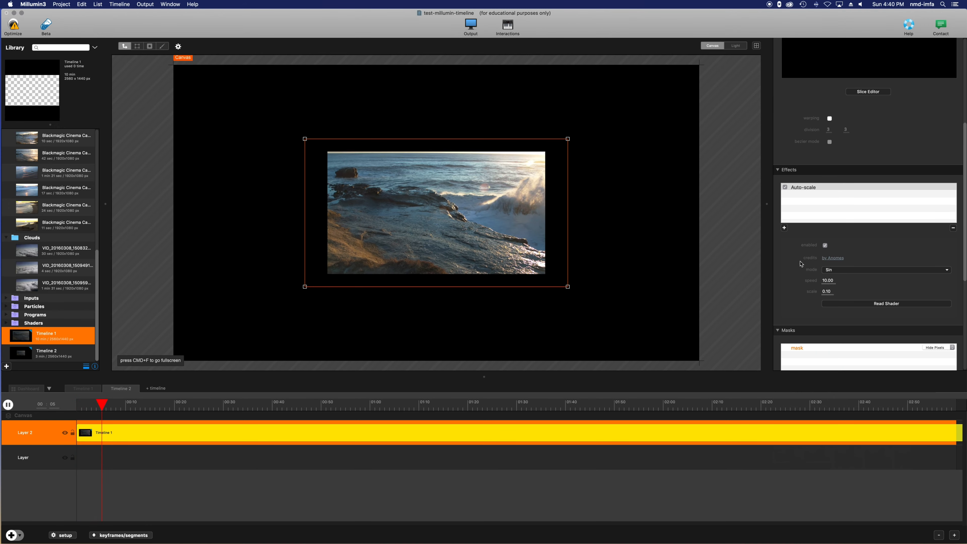
scroll(830, 210, down, 3)
click(809, 154)
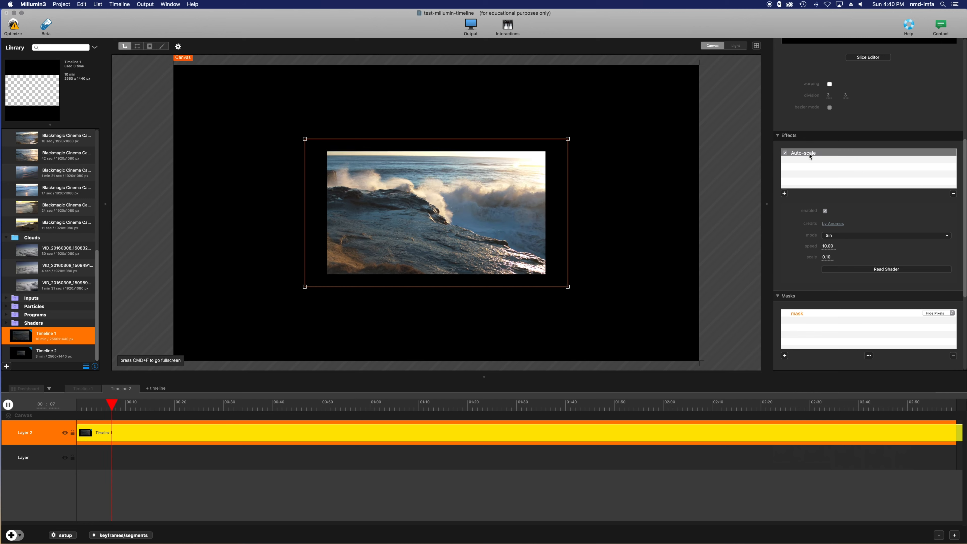
drag(827, 246, 766, 255)
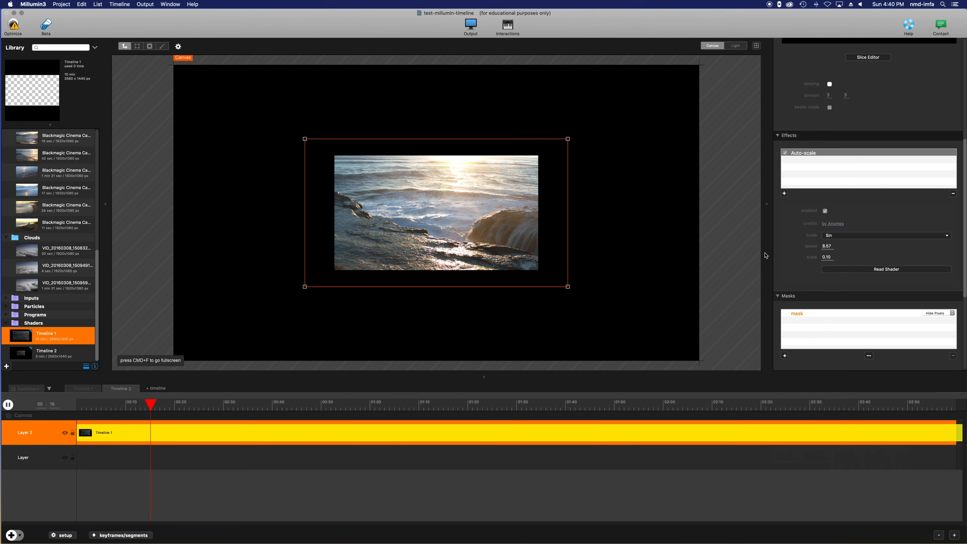
mouse_move(825, 257)
mouse_down()
mouse_move(867, 258)
mouse_move(840, 262)
mouse_up()
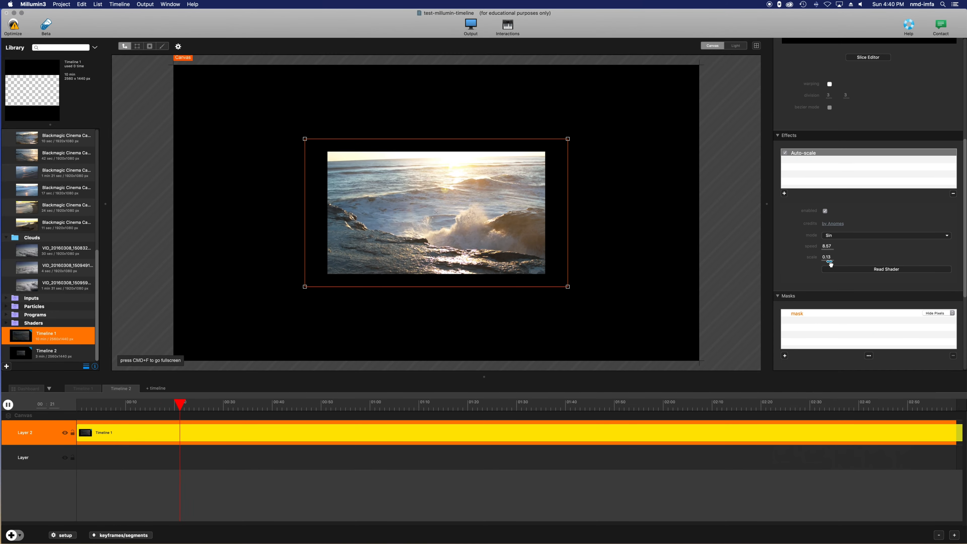
mouse_move(830, 263)
mouse_down()
mouse_move(819, 268)
mouse_move(828, 265)
mouse_up()
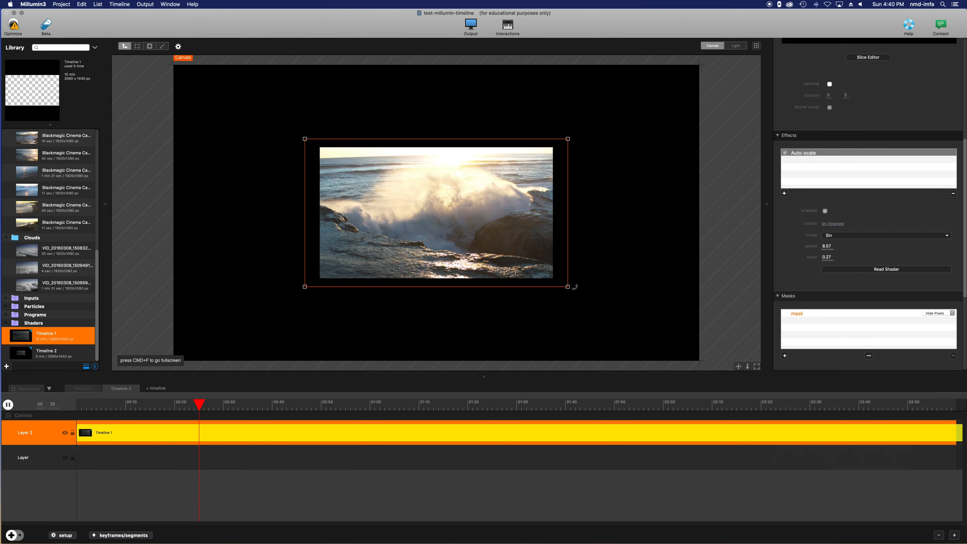
Step: Enlarge Layer 2 to nearly fill the canvas and set its Auto-scale speed to 1
drag(567, 285, 660, 338)
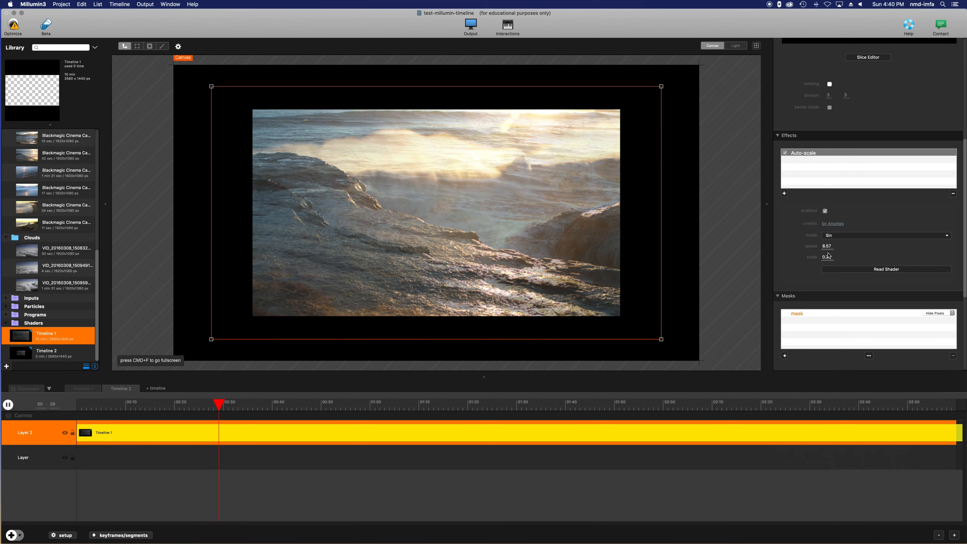
mouse_move(827, 250)
mouse_down()
mouse_move(772, 253)
mouse_move(826, 247)
mouse_up()
double_click(826, 247)
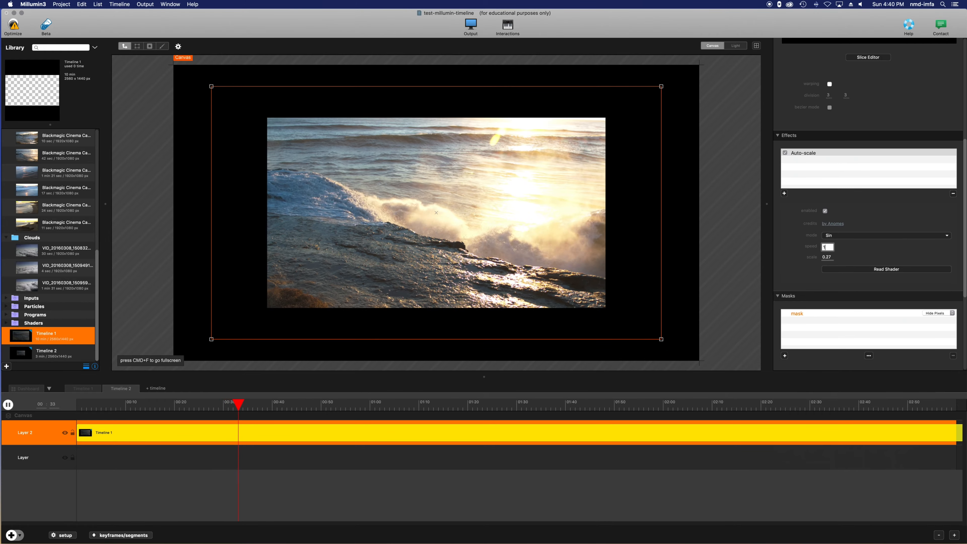
text(1)
key(Return)
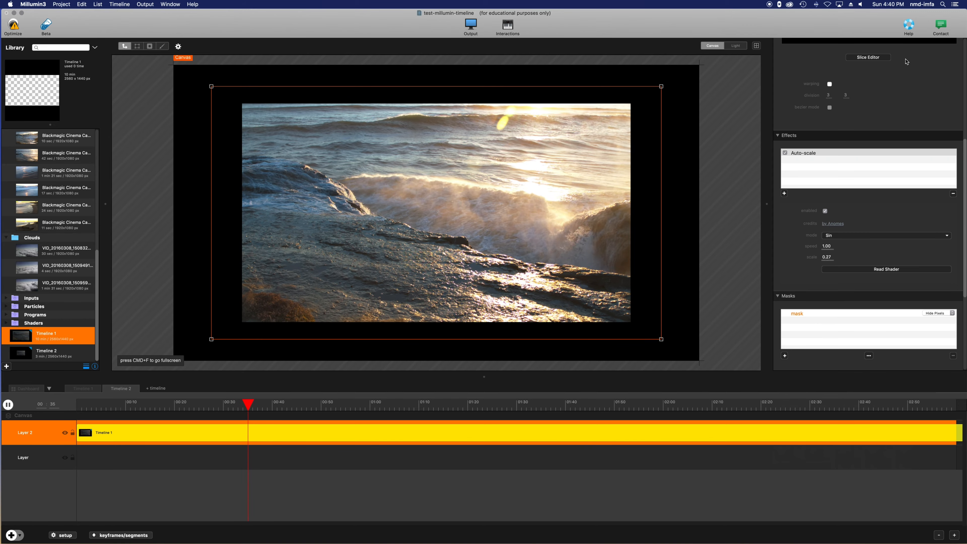
Step: Slow the Auto-scale effect down to a speed of 0.5
double_click(826, 246)
text(.5)
key(Return)
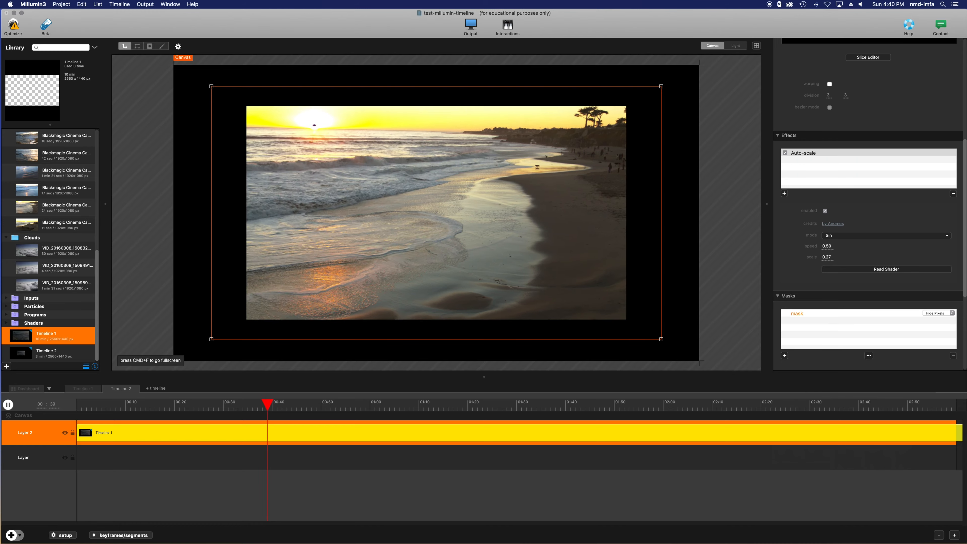
Step: Try the Cos mode for the Auto-scale effect and switch back to Sin
click(851, 236)
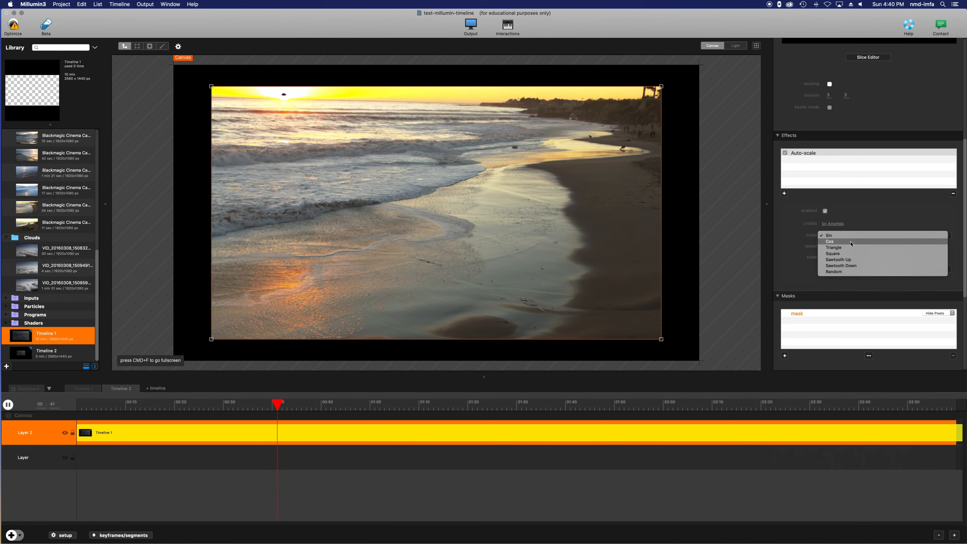
click(847, 242)
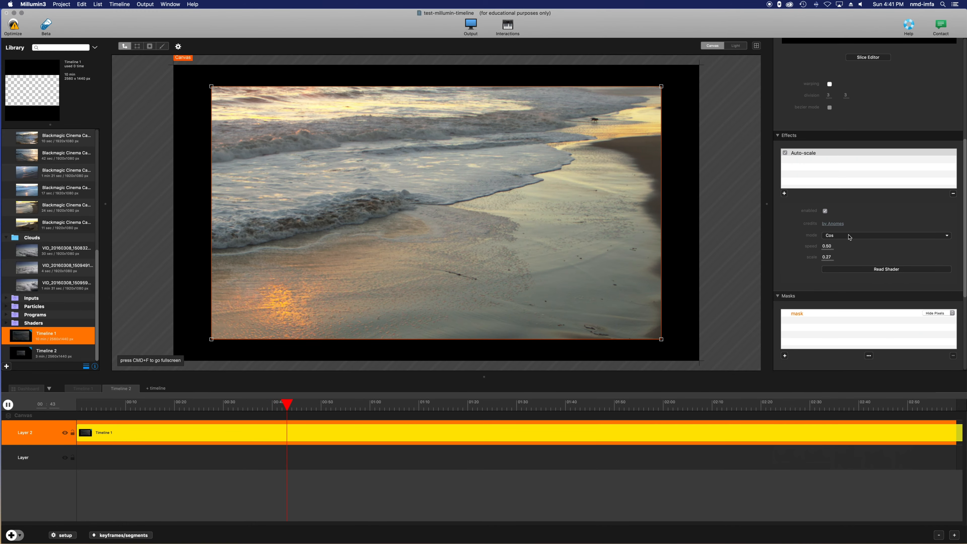
click(848, 236)
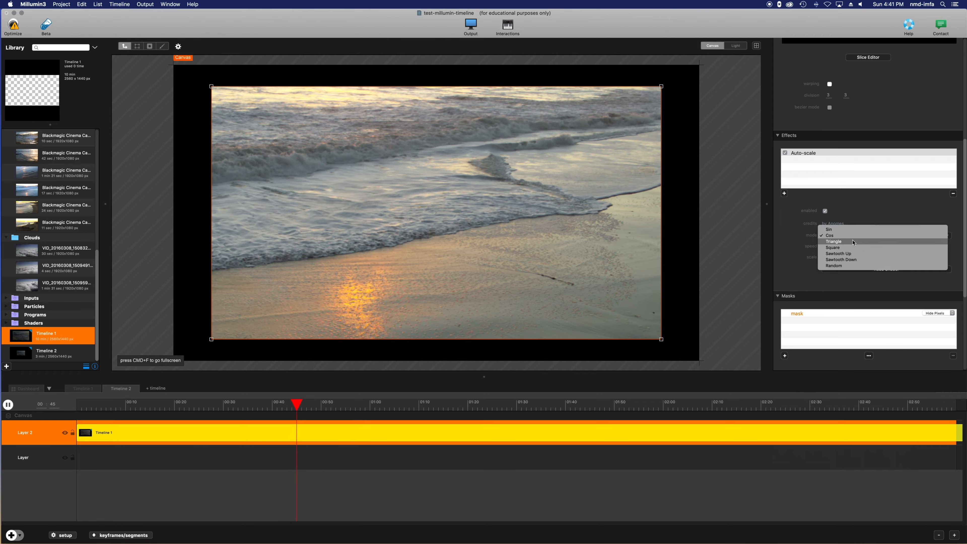
click(784, 259)
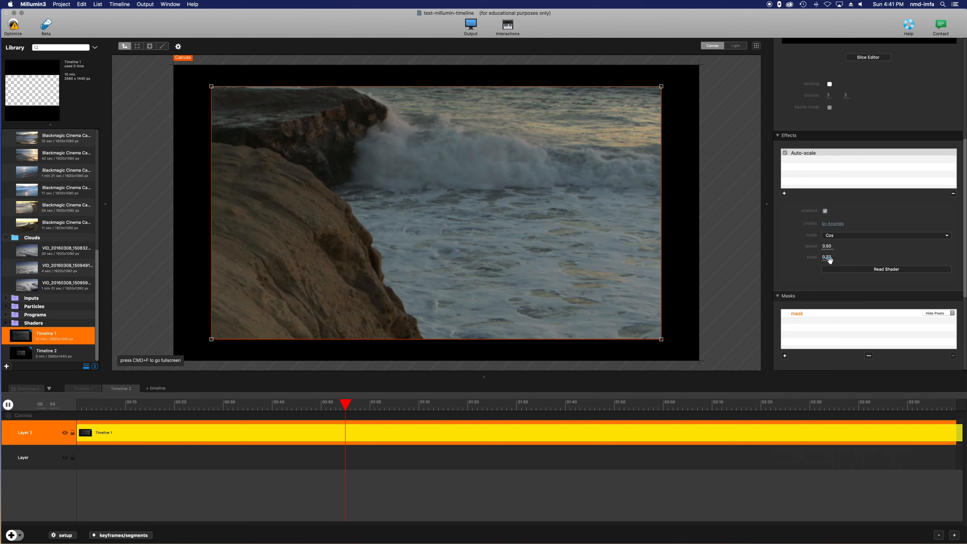
click(843, 235)
click(829, 230)
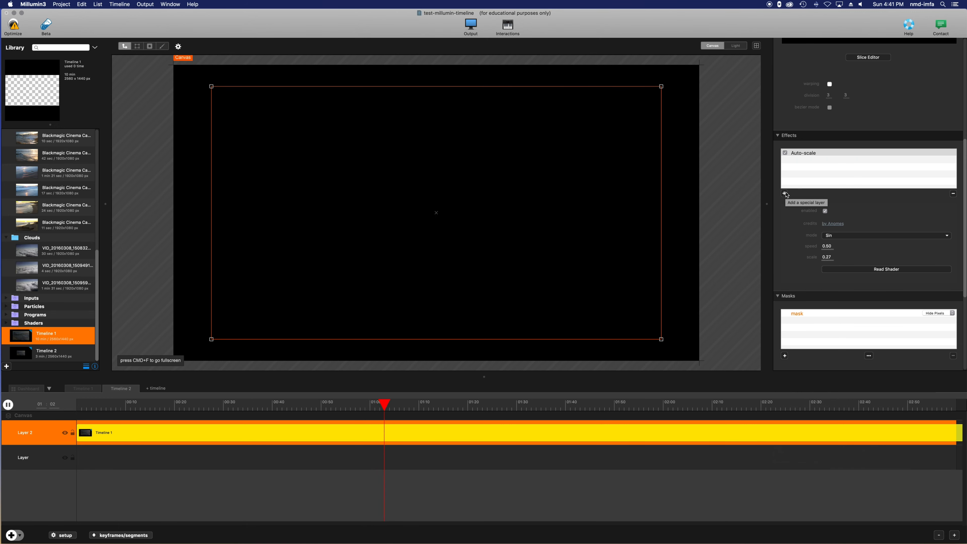
Step: Add the Auto-rotate animation effect to Layer 2 and show its settings
click(785, 194)
mouse_move(810, 331)
mouse_move(807, 307)
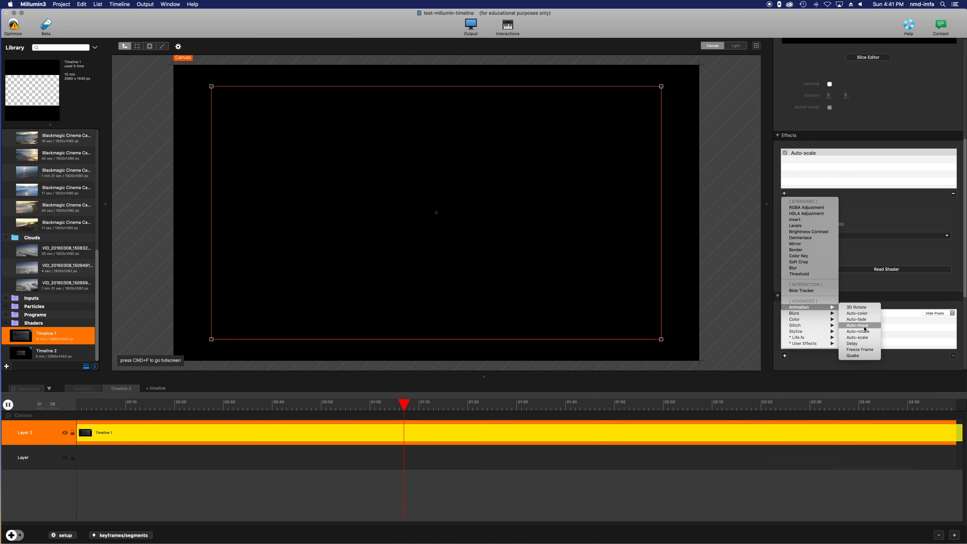
click(860, 331)
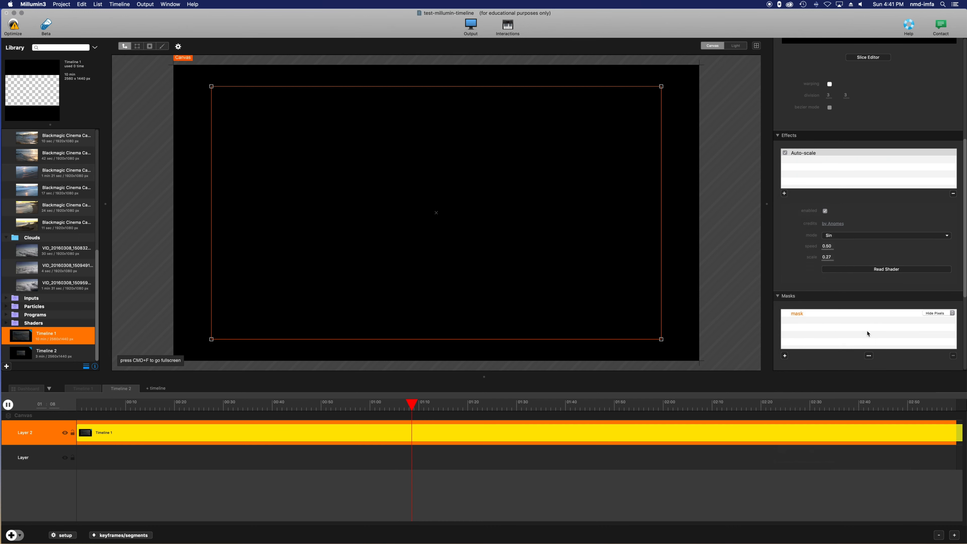
click(796, 160)
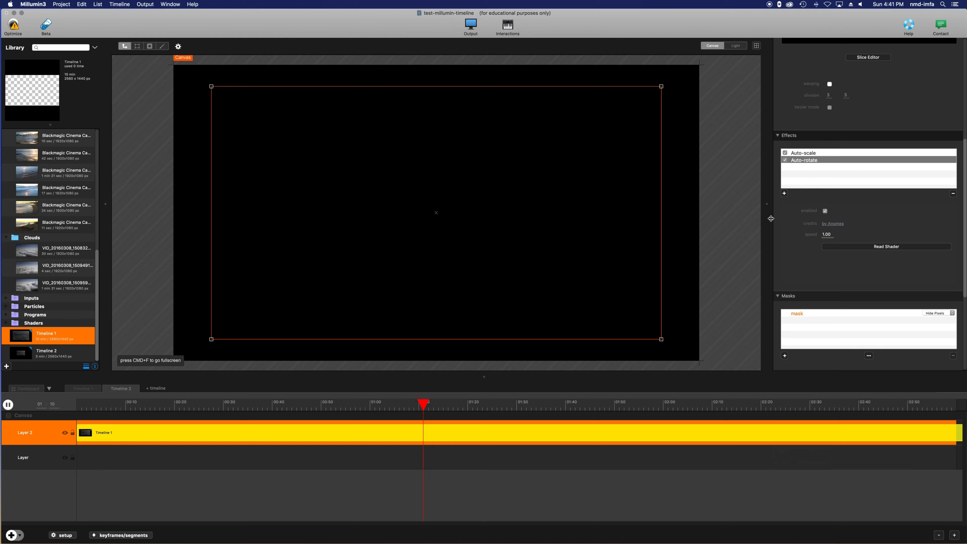
Step: Set the Auto-rotate speed to about 3.11 while playing from about 00:17, and reselect the Auto-scale effect
click(159, 405)
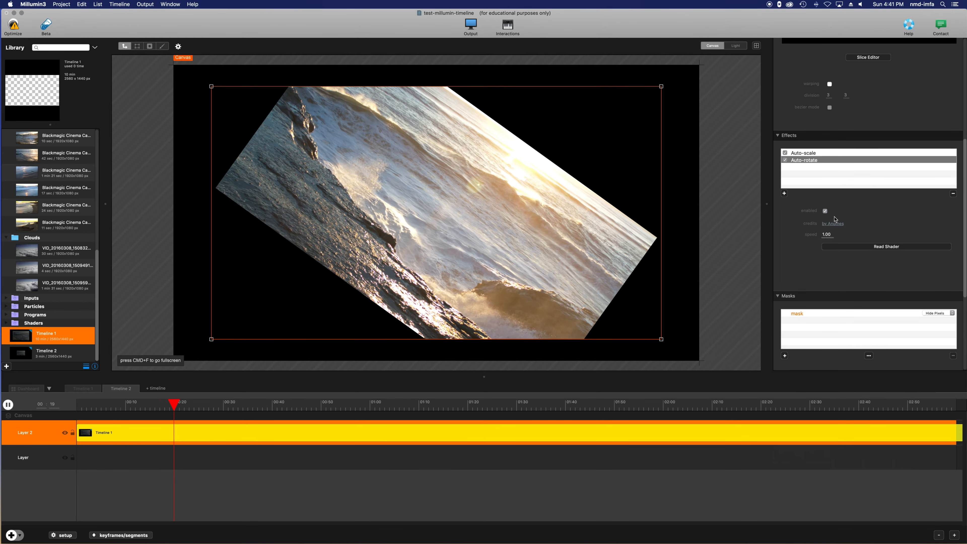
double_click(826, 235)
drag(827, 235, 934, 235)
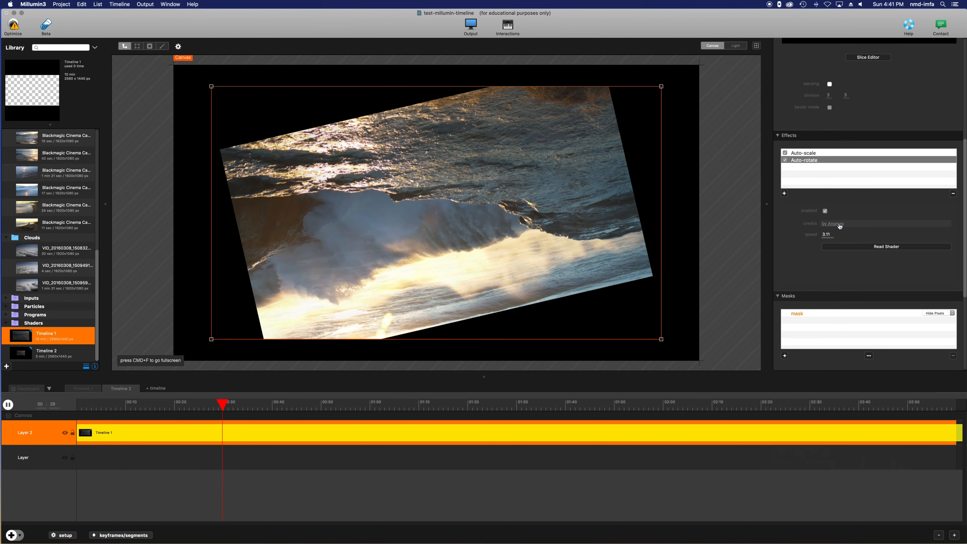
click(797, 153)
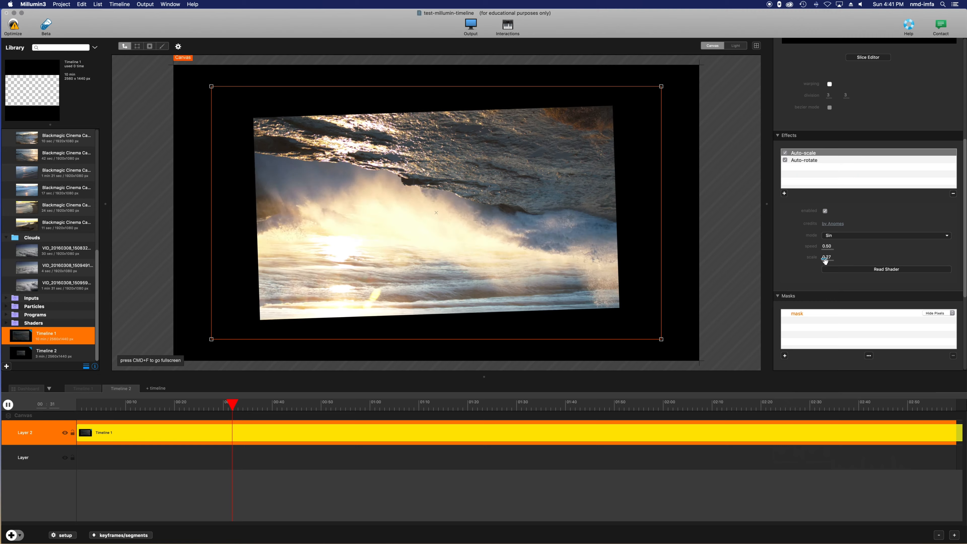
Step: Set the Auto-scale effect's scale to 1.00 and its speed to 0.20
drag(827, 257, 907, 257)
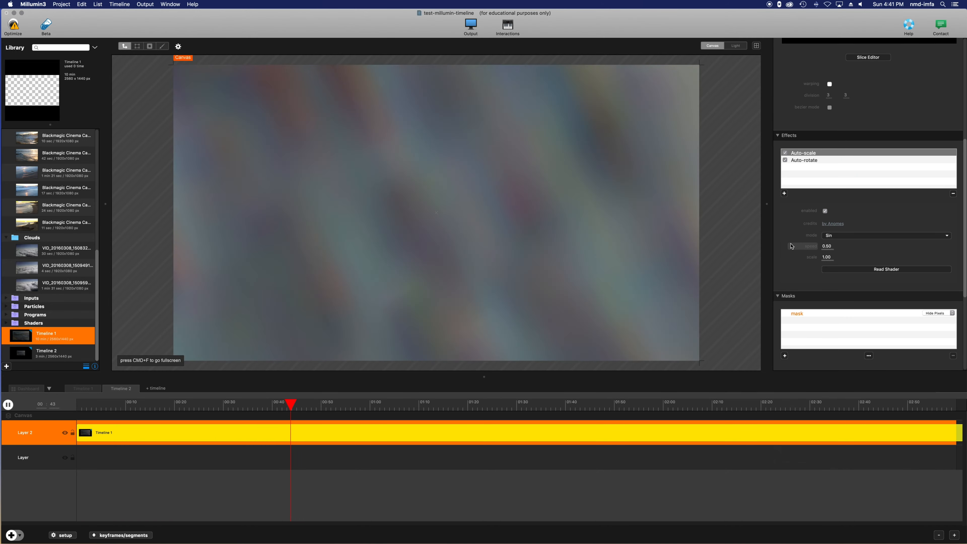
click(827, 246)
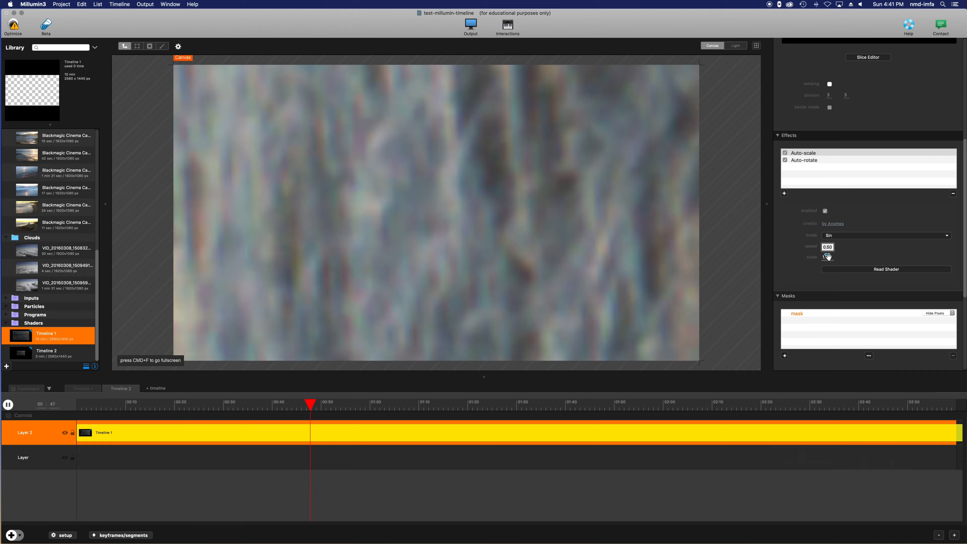
key(BackSpace)
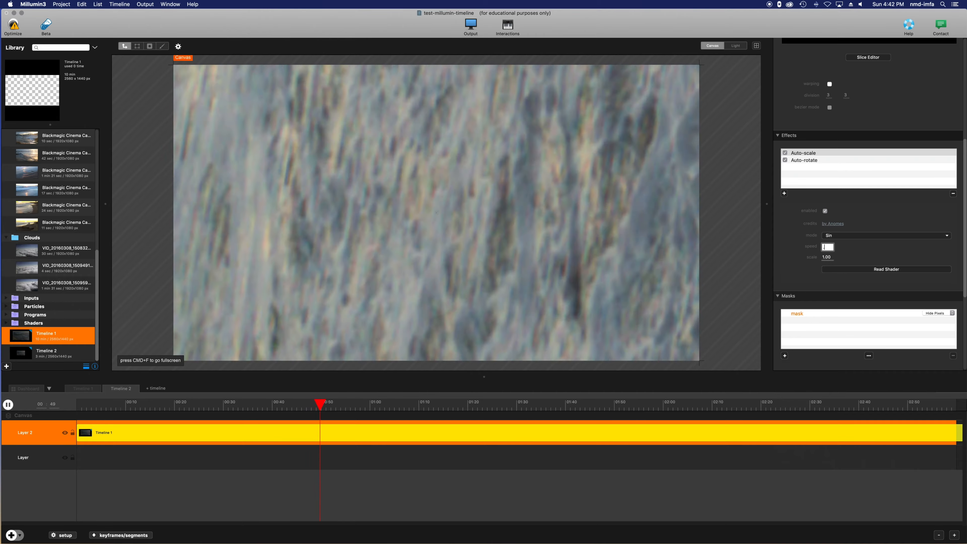
key(Return)
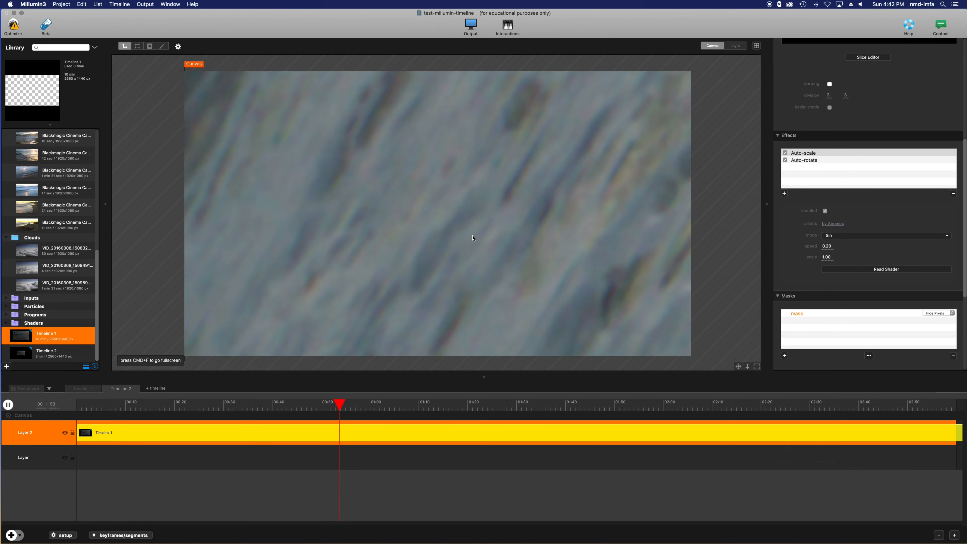
Step: Set the Auto-scale effect's scale to -0.15 and resume playback of Timeline 2 from about 00:05
drag(826, 257, 766, 256)
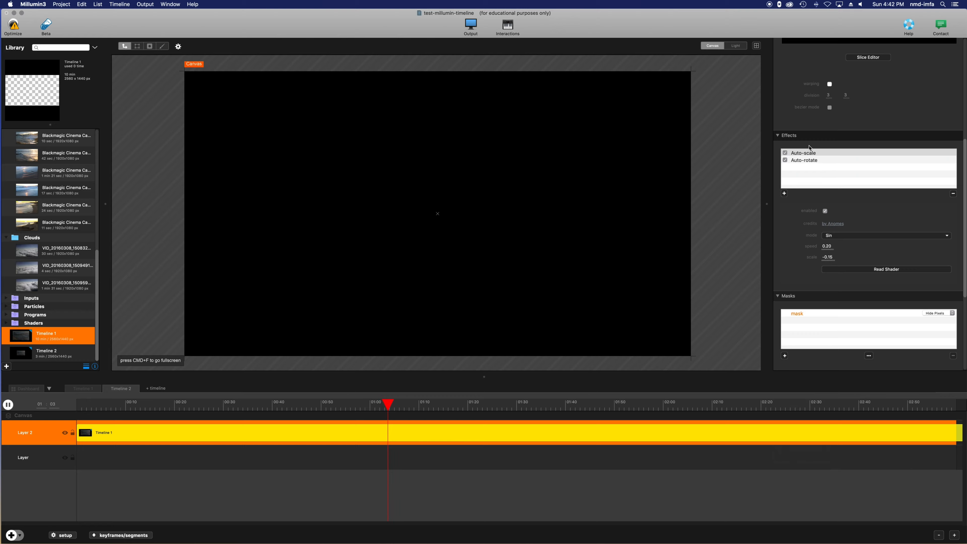
click(104, 404)
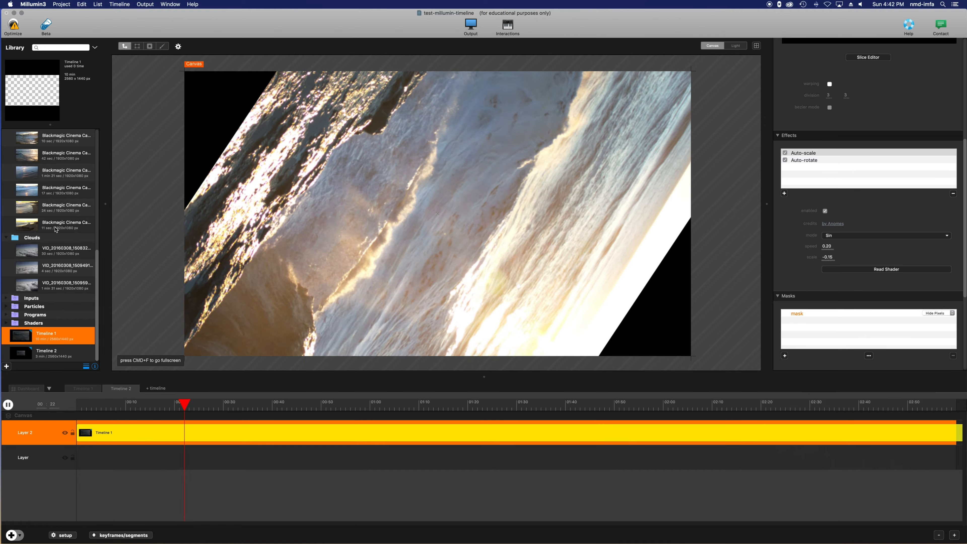
Step: Collapse the BIG WAVES folder in the library
scroll(64, 223, up, 10)
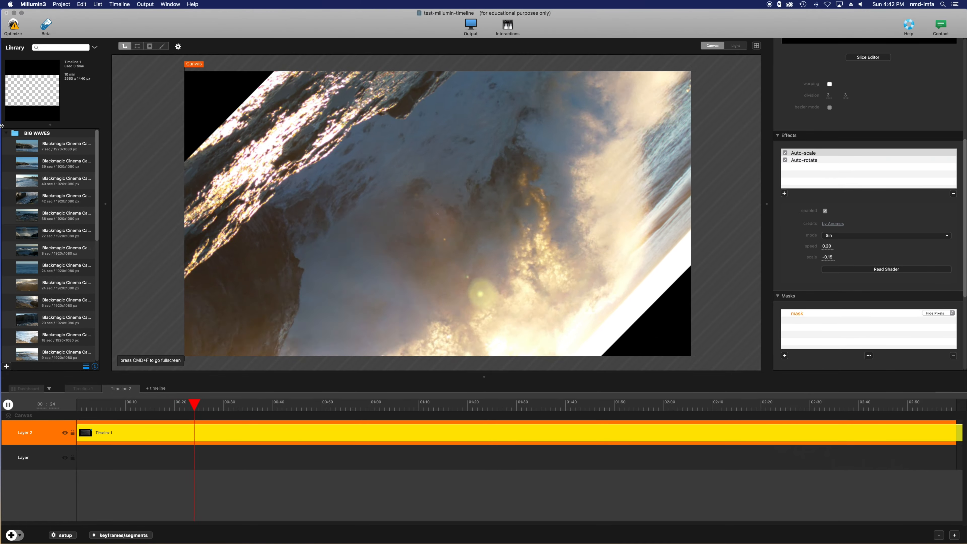
click(6, 133)
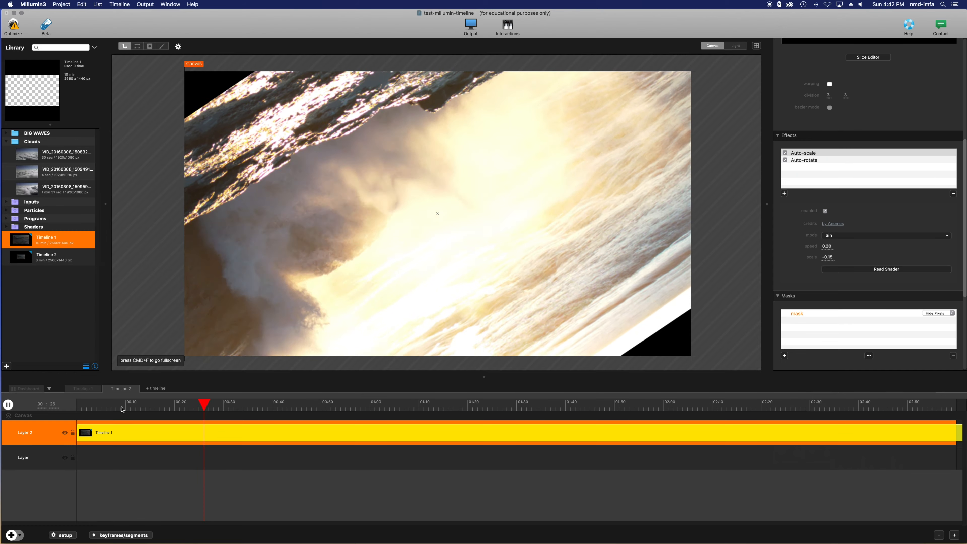
Step: View Timeline 1, return to the Dashboard, and launch column 03 followed by Cue #1
click(89, 390)
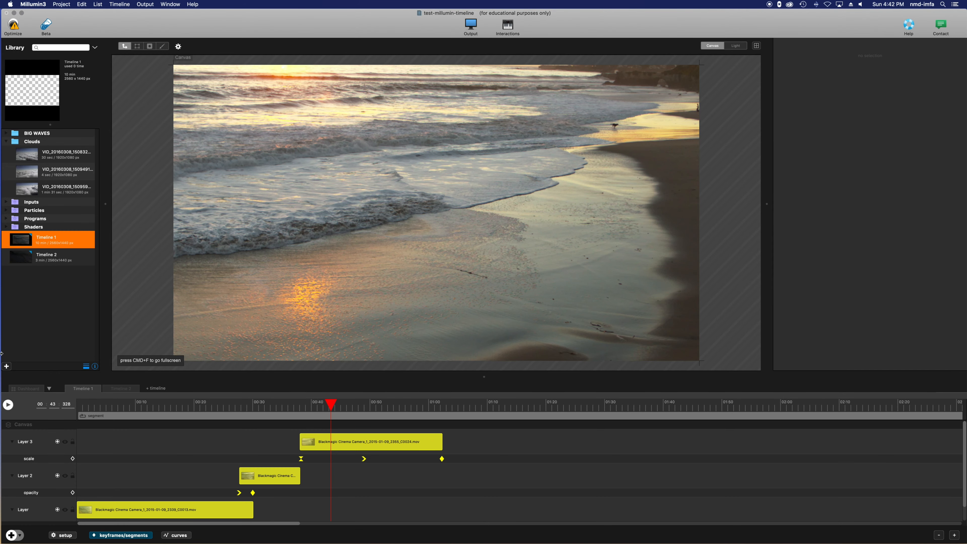
click(32, 390)
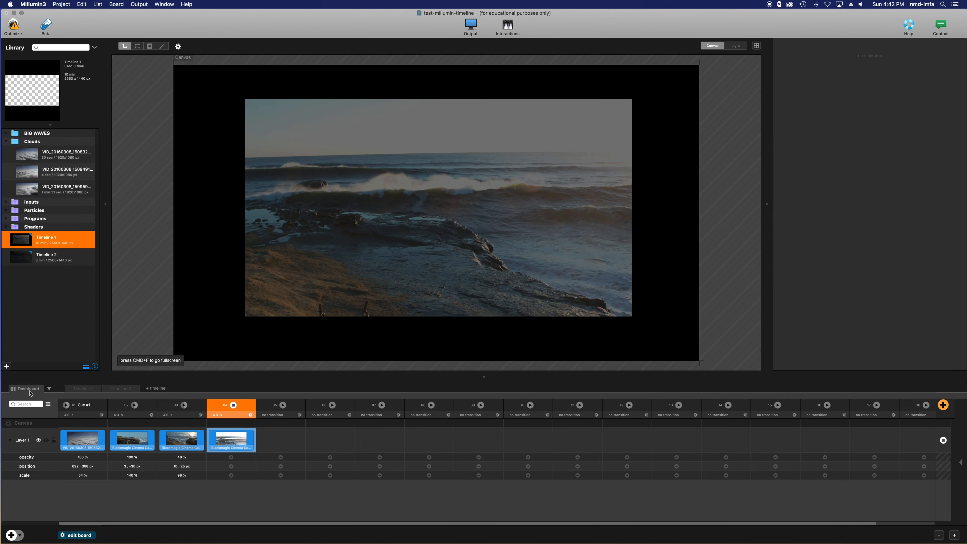
click(184, 405)
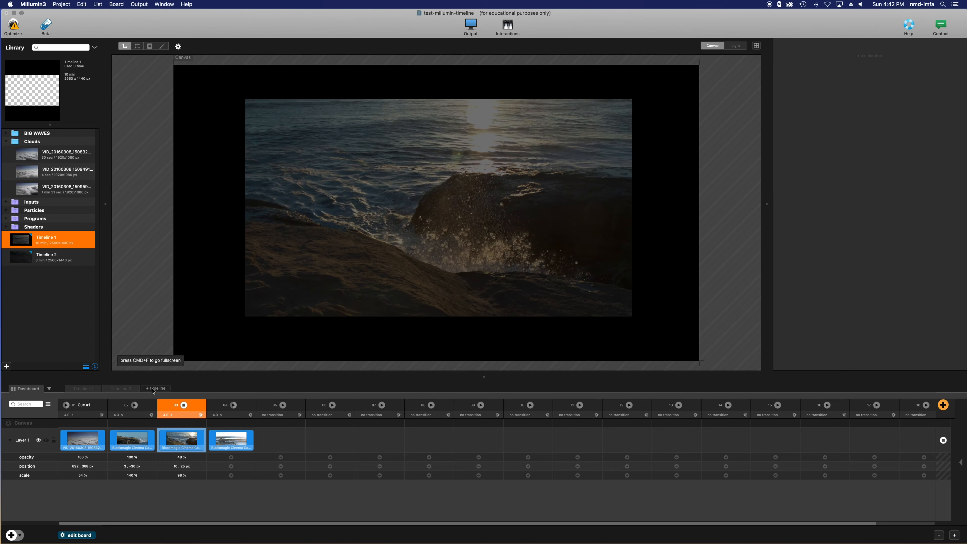
click(66, 405)
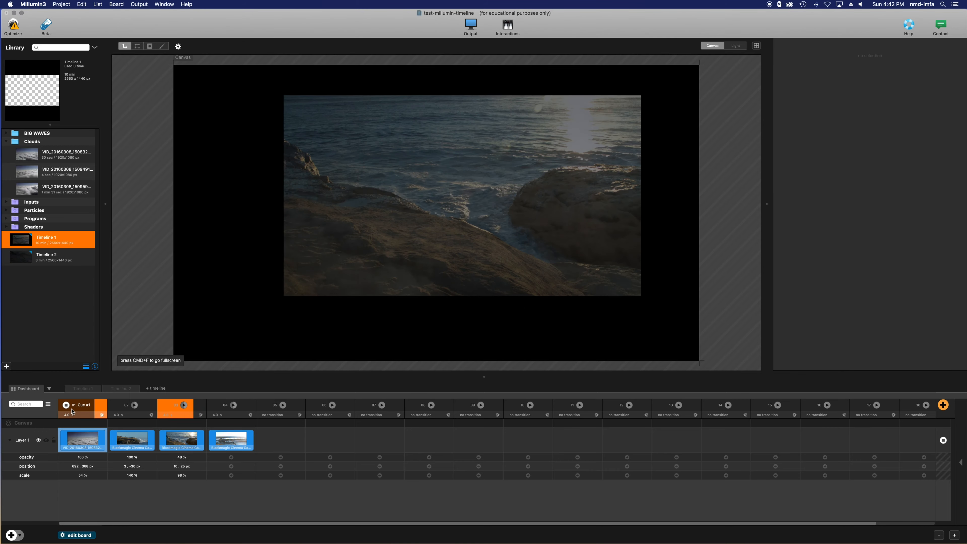